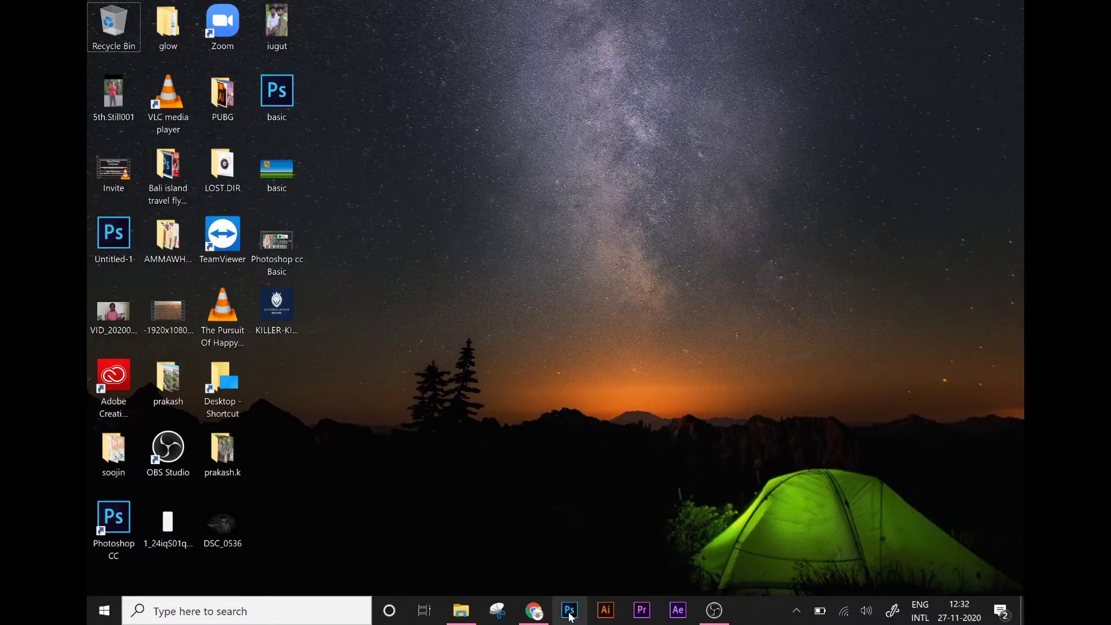
Step: Launch Photoshop CC from its taskbar icon to reach the empty workspace
left_click(570, 612)
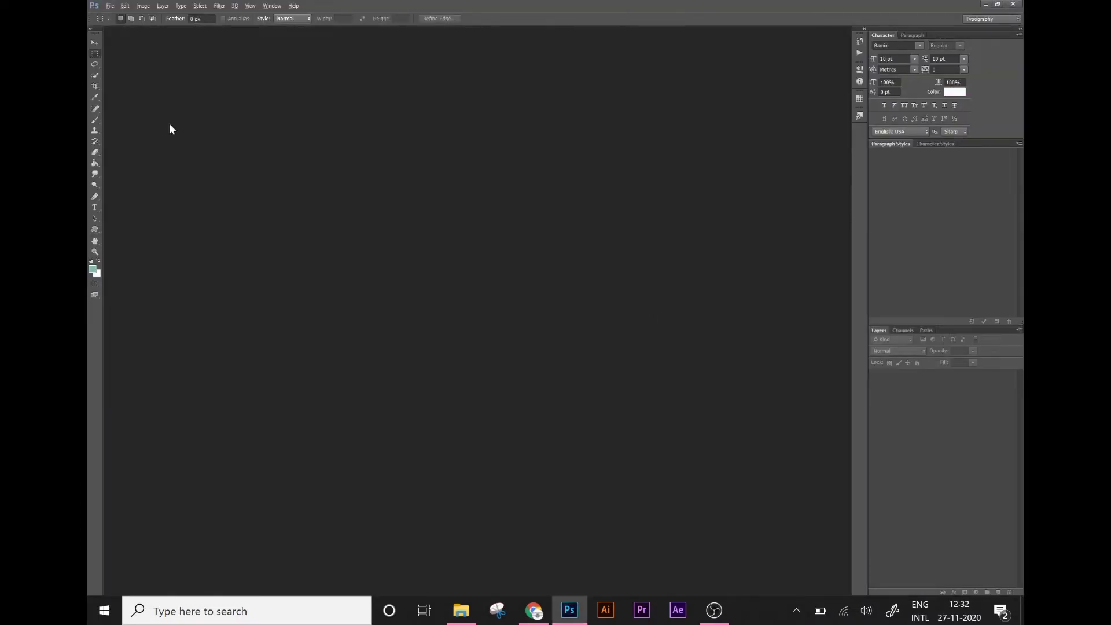
Step: Create a white 1920 × 1080 px, 300 ppi document named 'video edi'
left_click(109, 6)
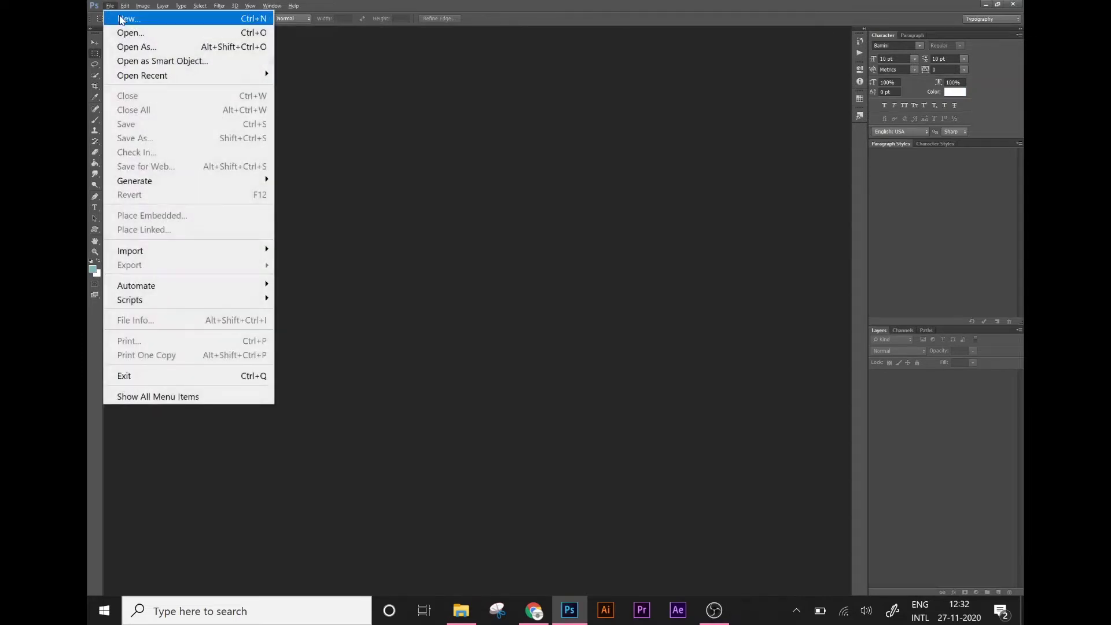
left_click(124, 18)
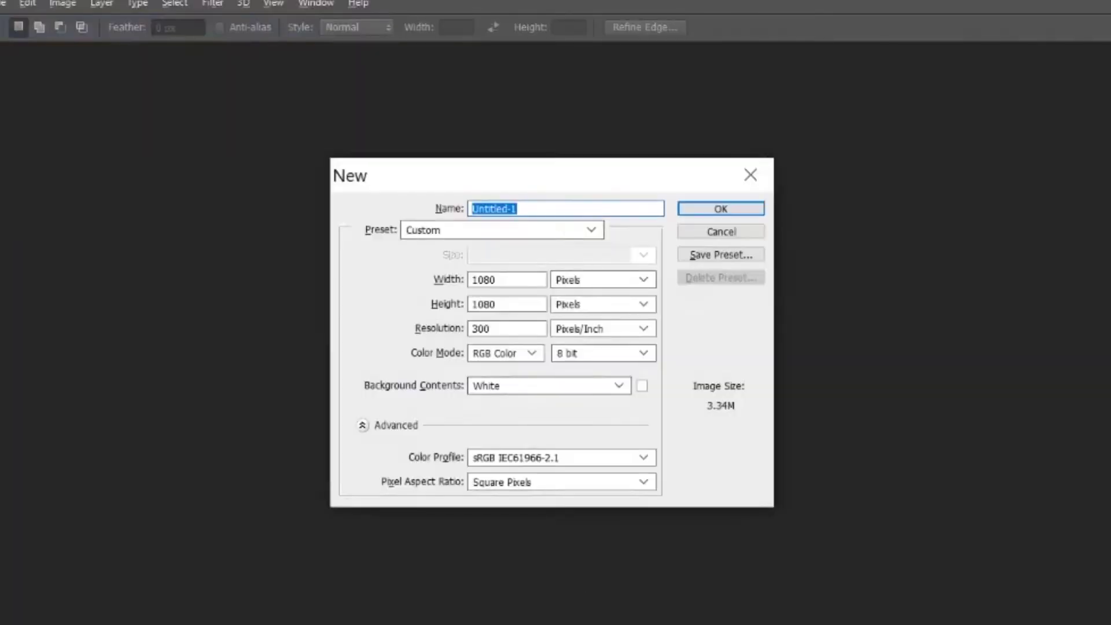
type("vide")
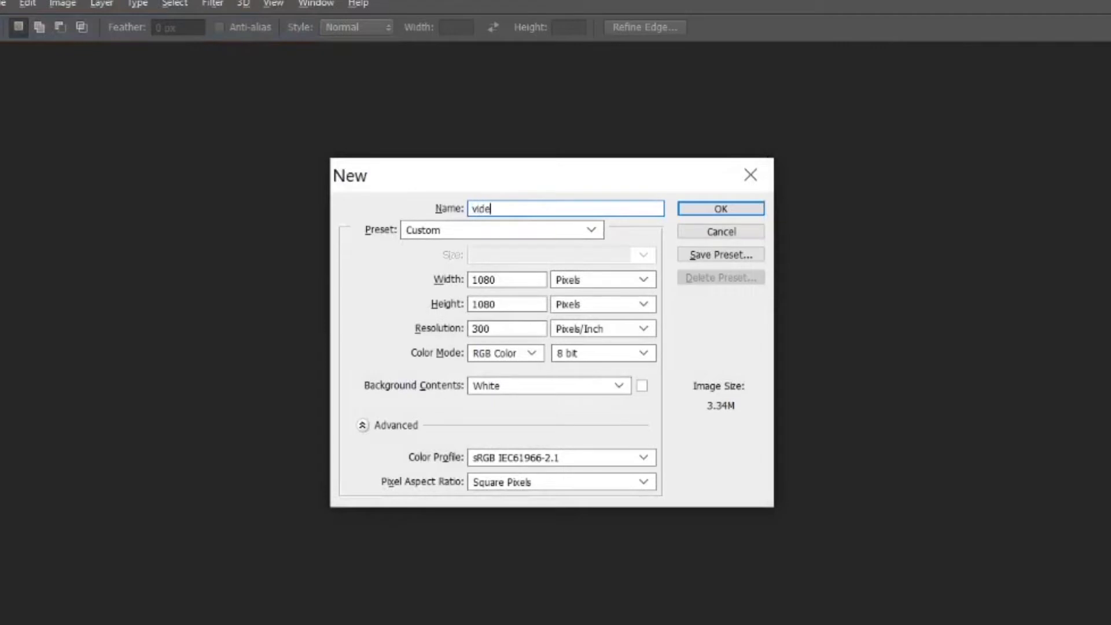
type("o edi")
double_click(484, 280)
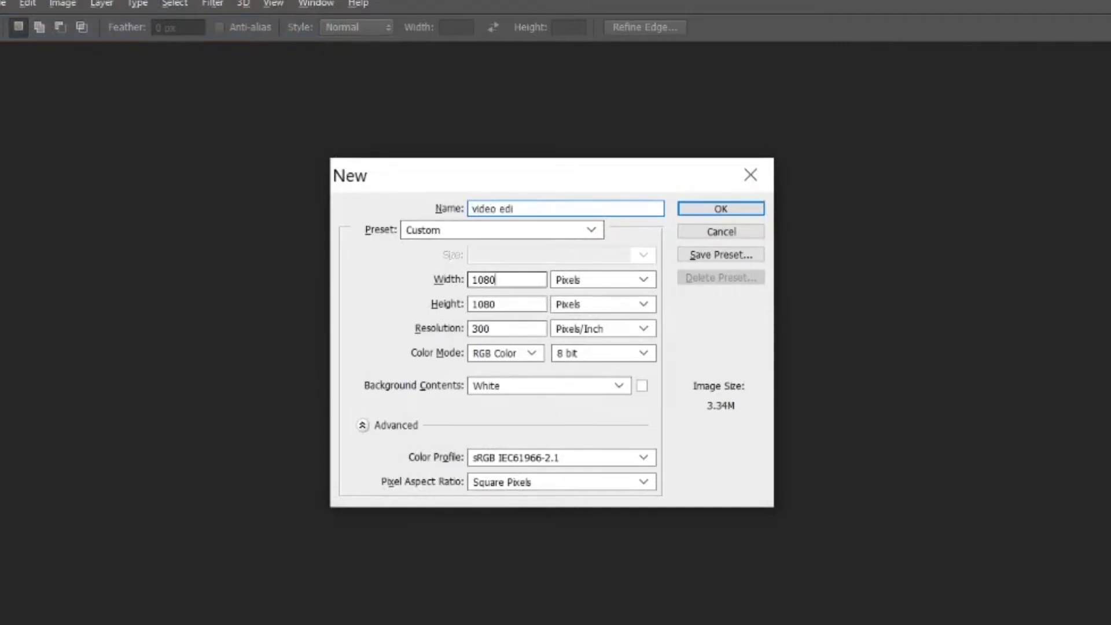
type("1")
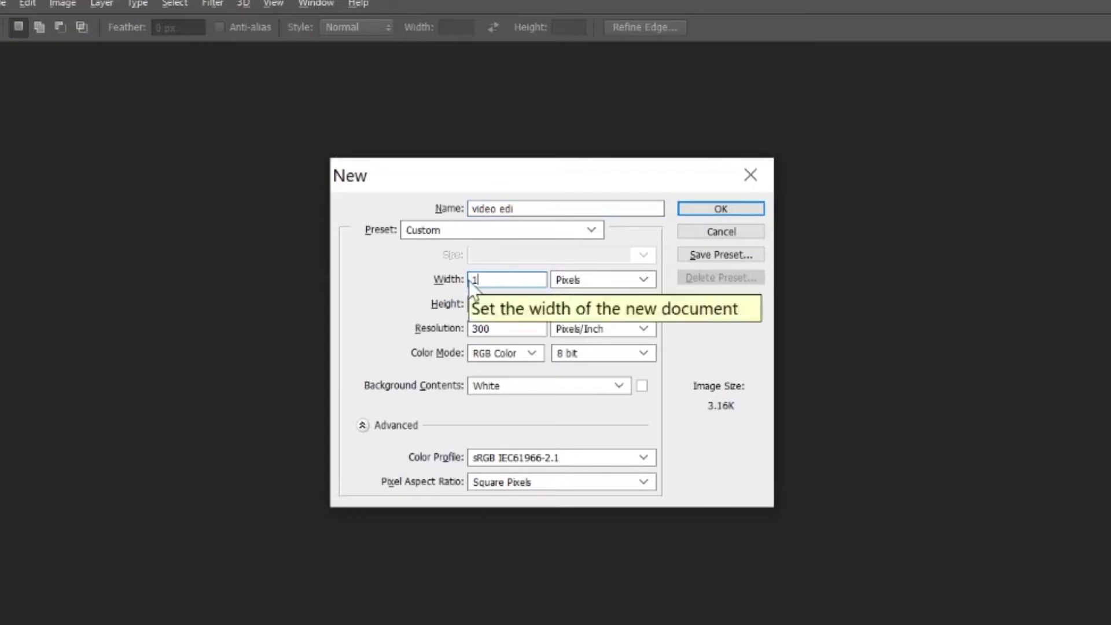
type("920")
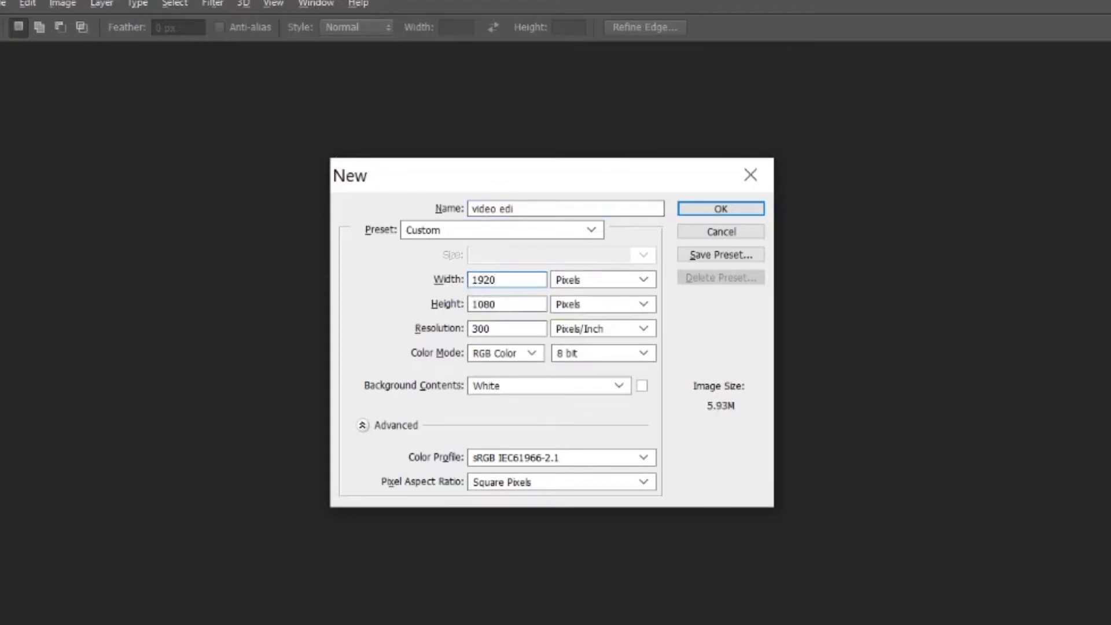
double_click(484, 304)
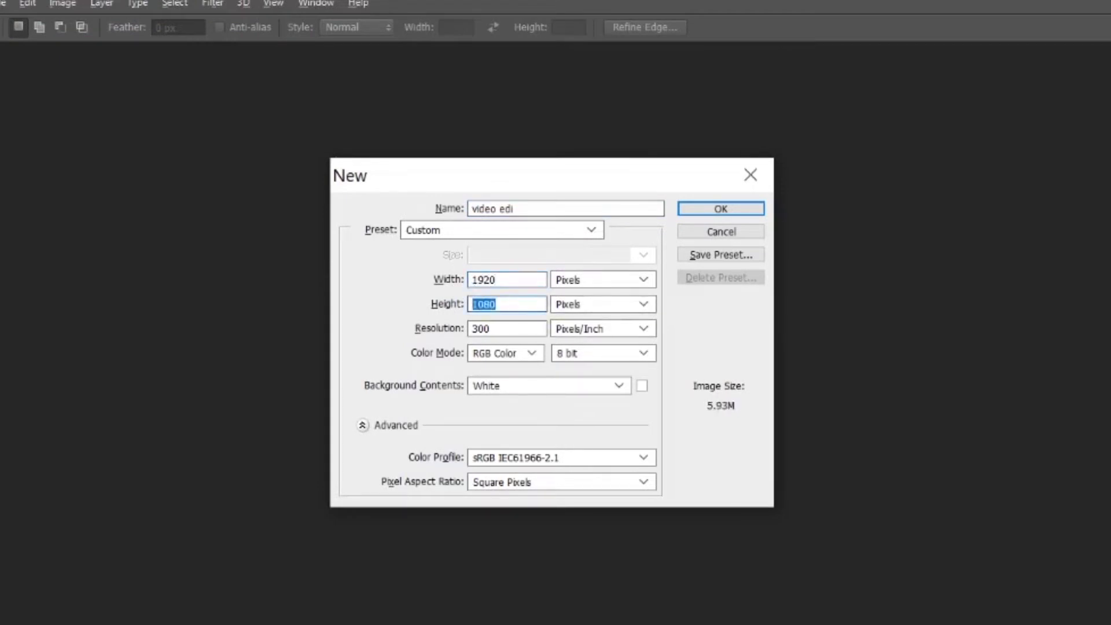
double_click(479, 329)
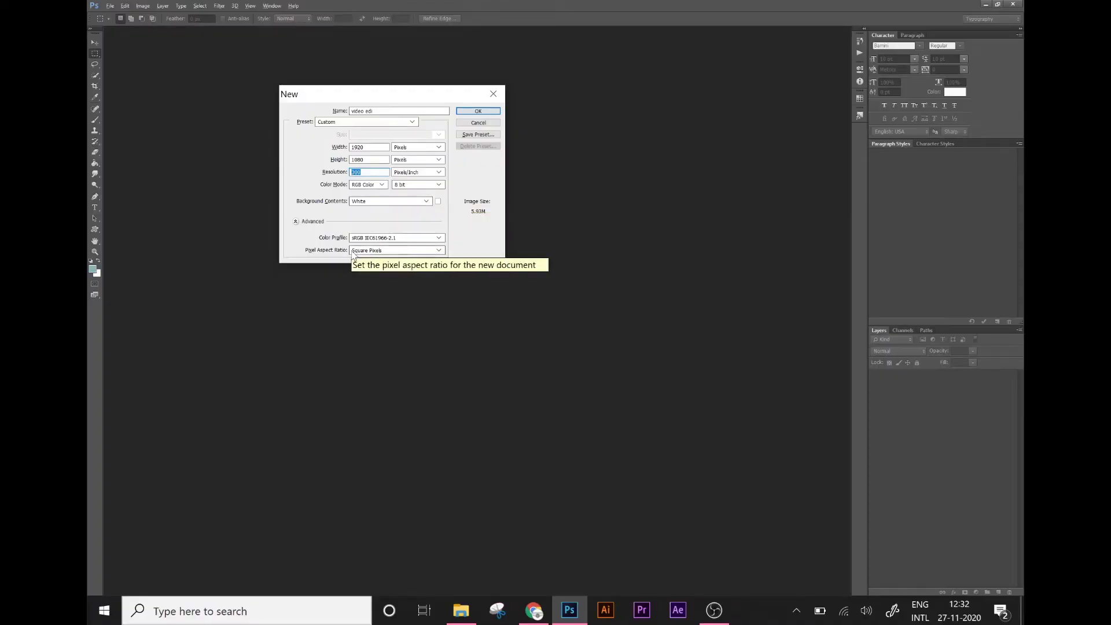
left_click(480, 112)
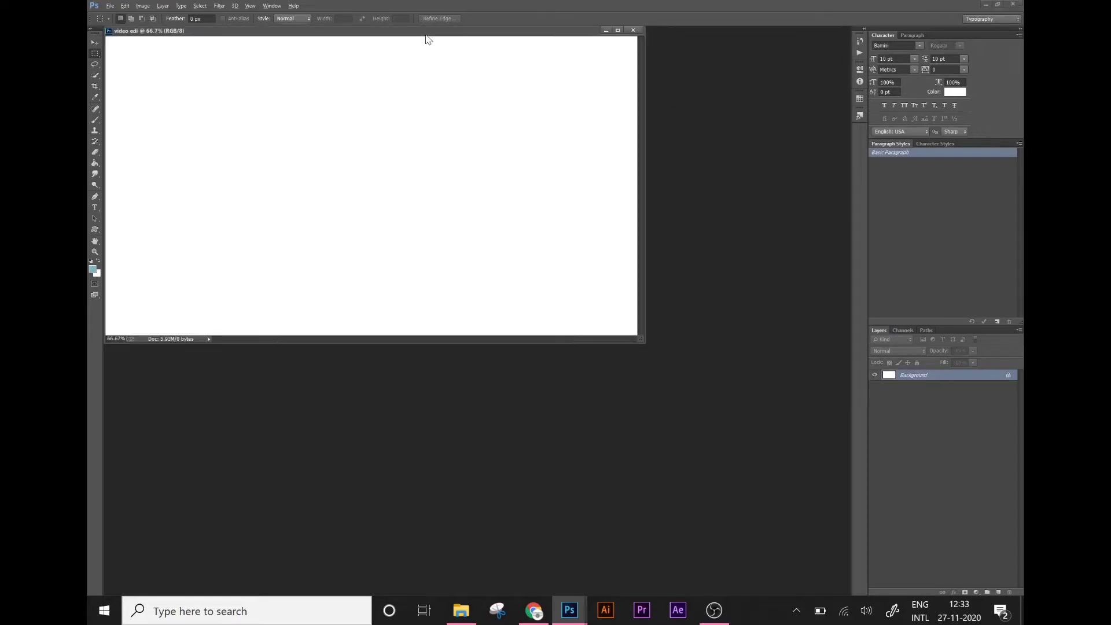
Step: Open the Maradona jersey photo and drag it onto the video edi canvas as Layer 1
left_click_drag(437, 31, 440, 33)
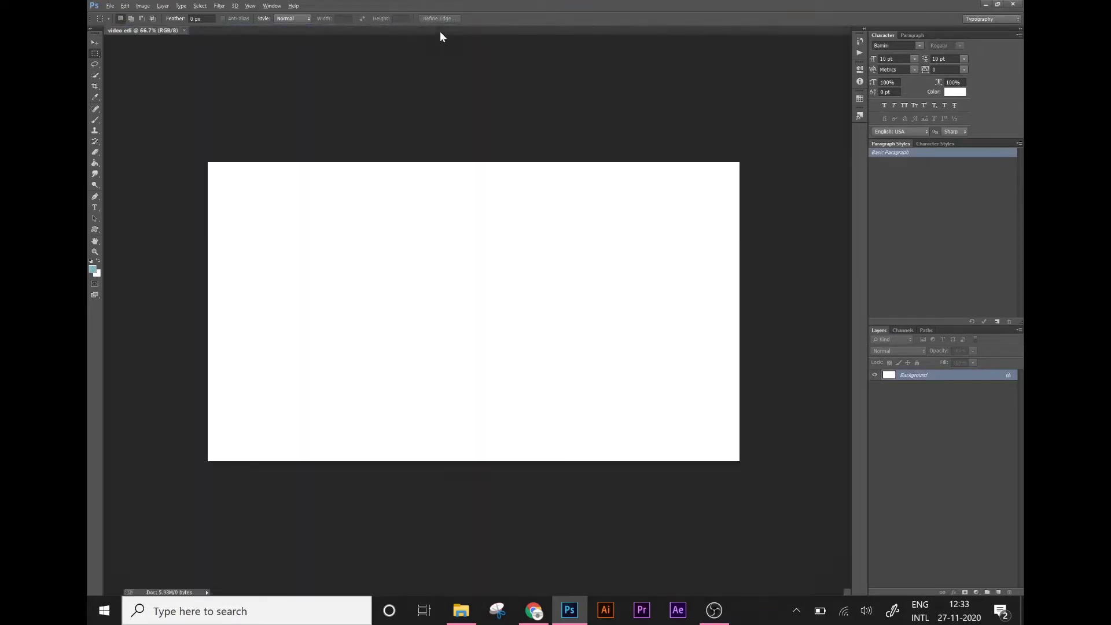
key("v")
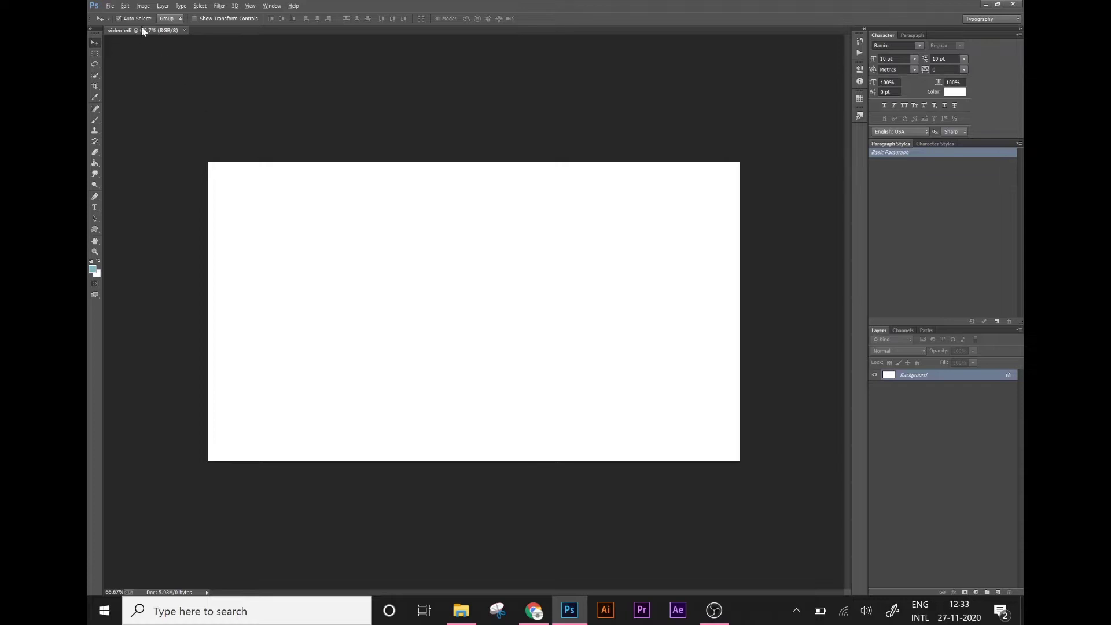
left_click(110, 7)
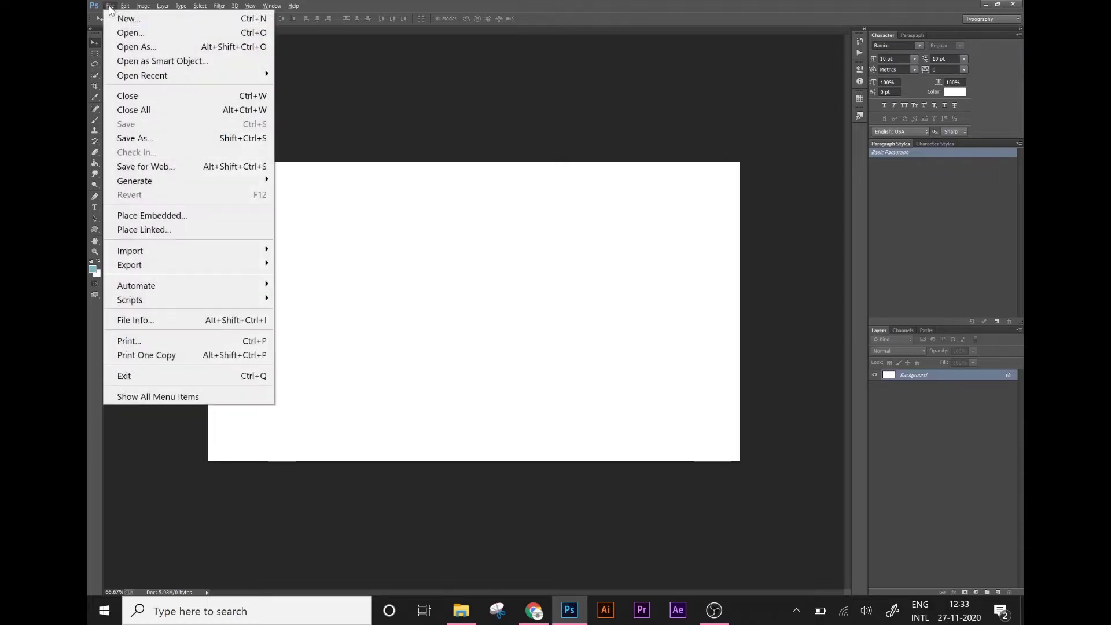
left_click(122, 33)
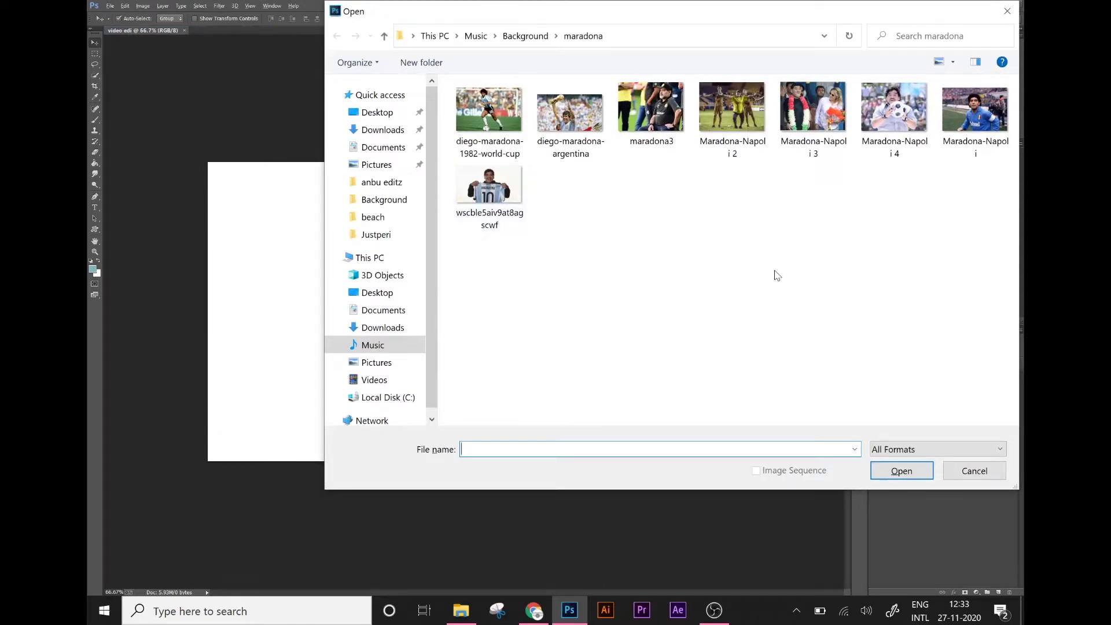
double_click(492, 191)
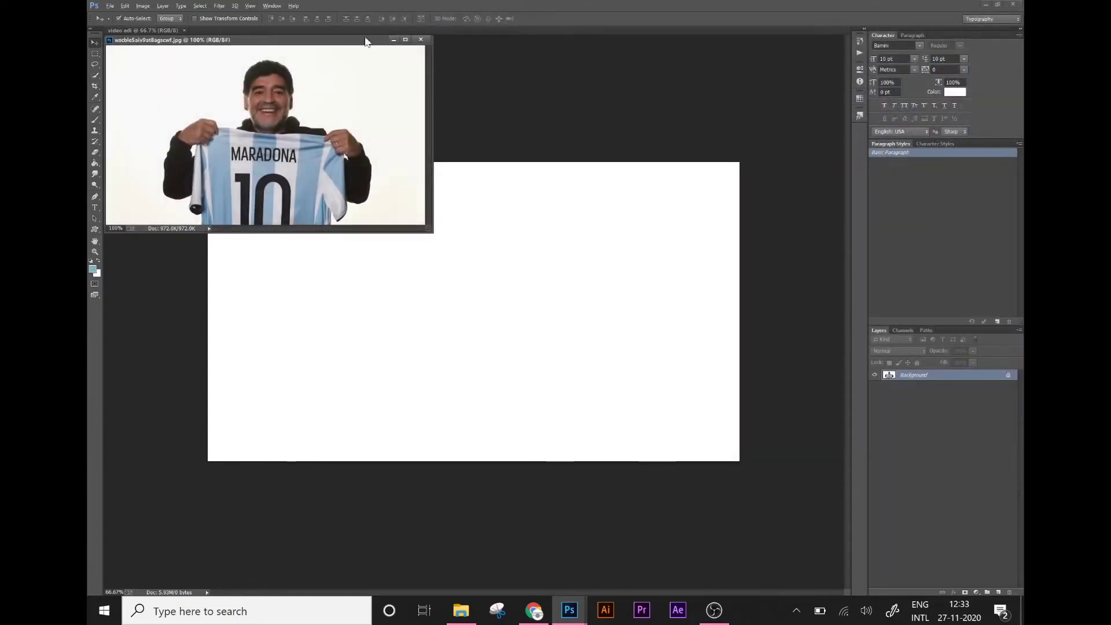
left_click_drag(351, 41, 478, 30)
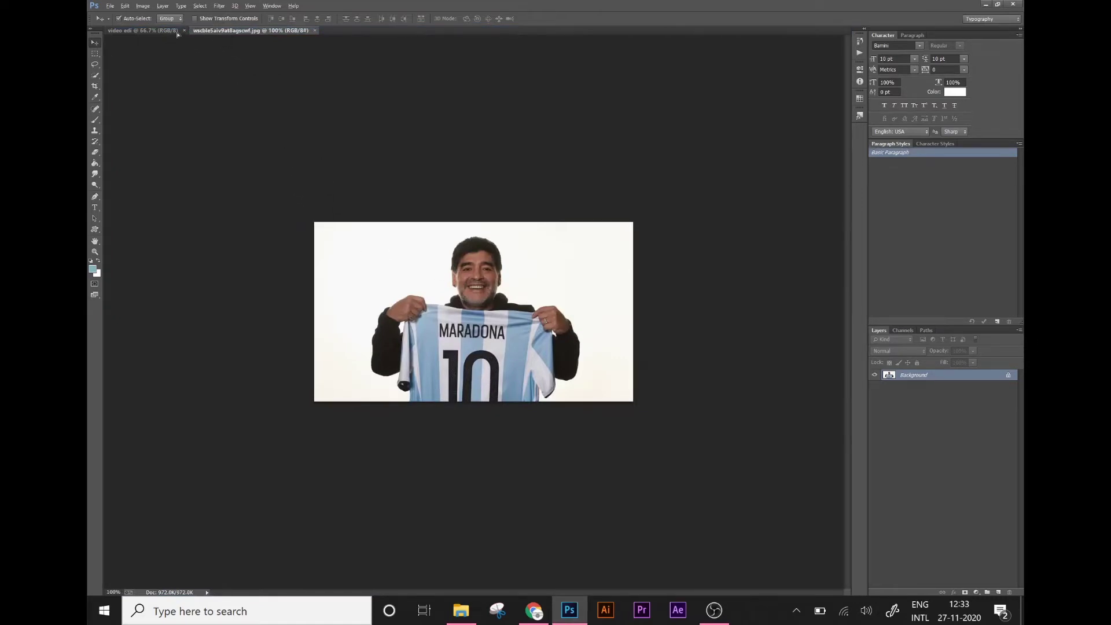
mouse_move(178, 34)
left_mouse_down()
mouse_move(544, 338)
mouse_move(477, 316)
left_mouse_up()
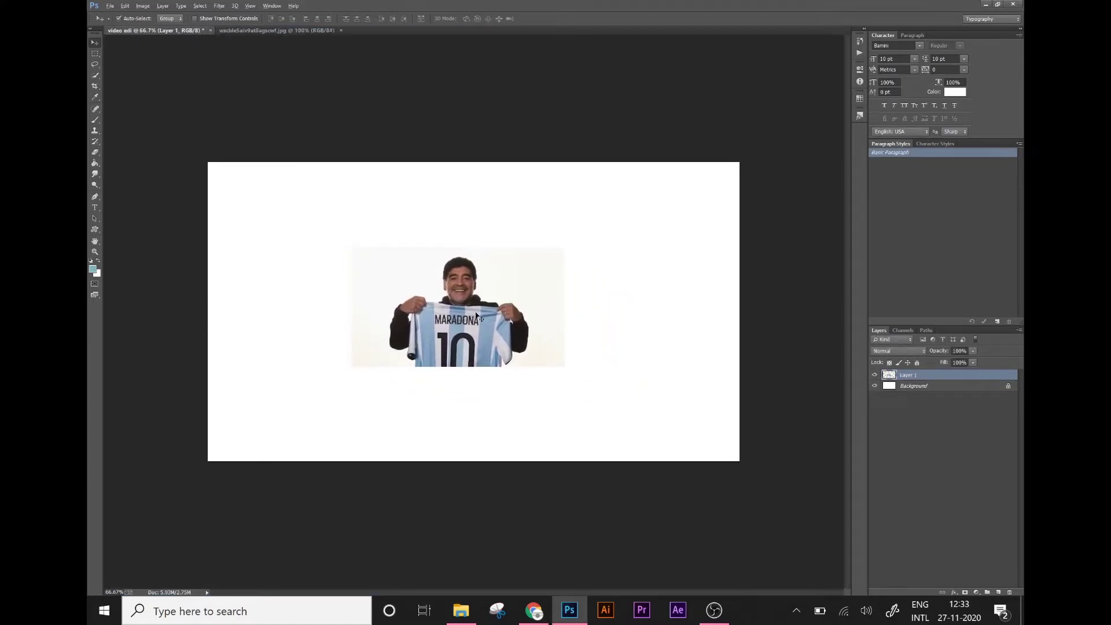
Step: Scale the jersey photo to about 255% and shift it to fill the canvas
key("ctrl+t")
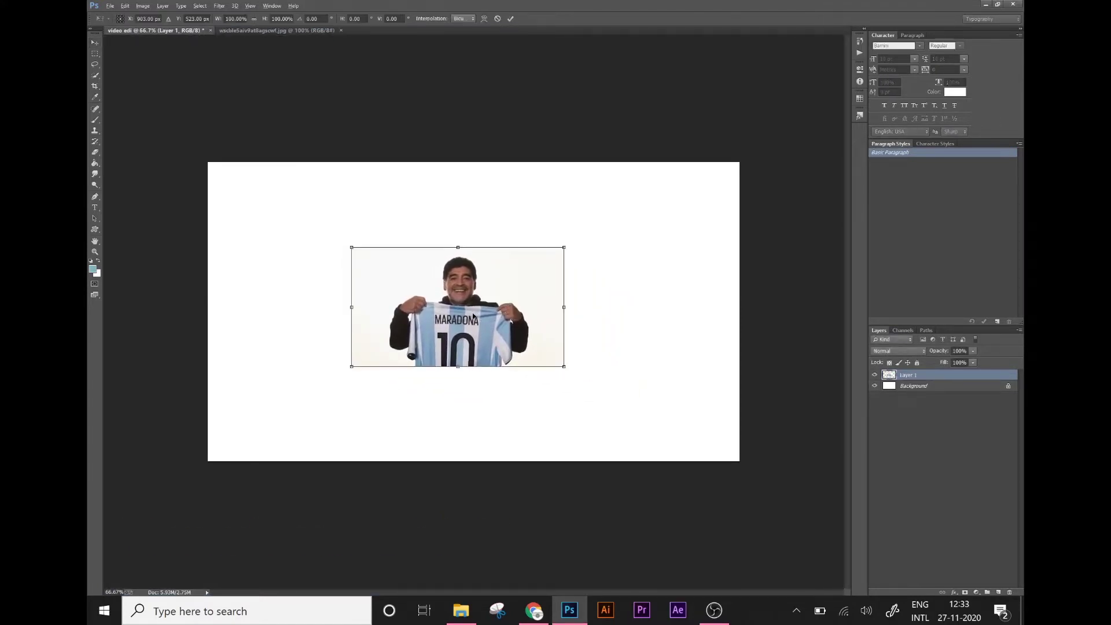
left_click_drag(563, 367, 753, 469)
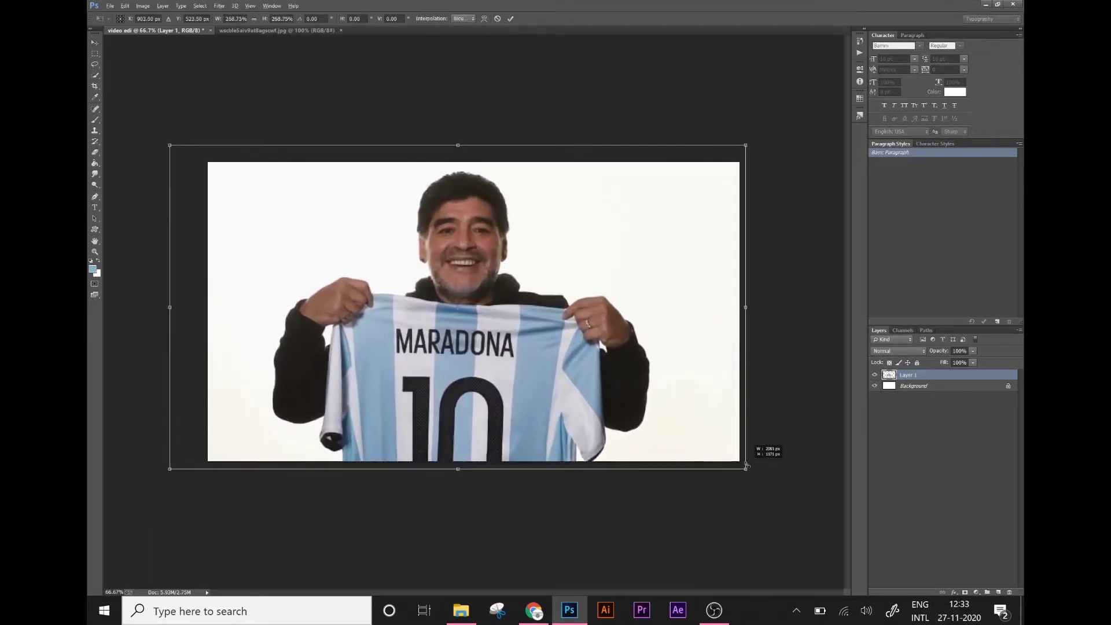
mouse_move(503, 330)
left_mouse_down()
mouse_move(533, 354)
mouse_move(525, 343)
left_mouse_up()
key("Return")
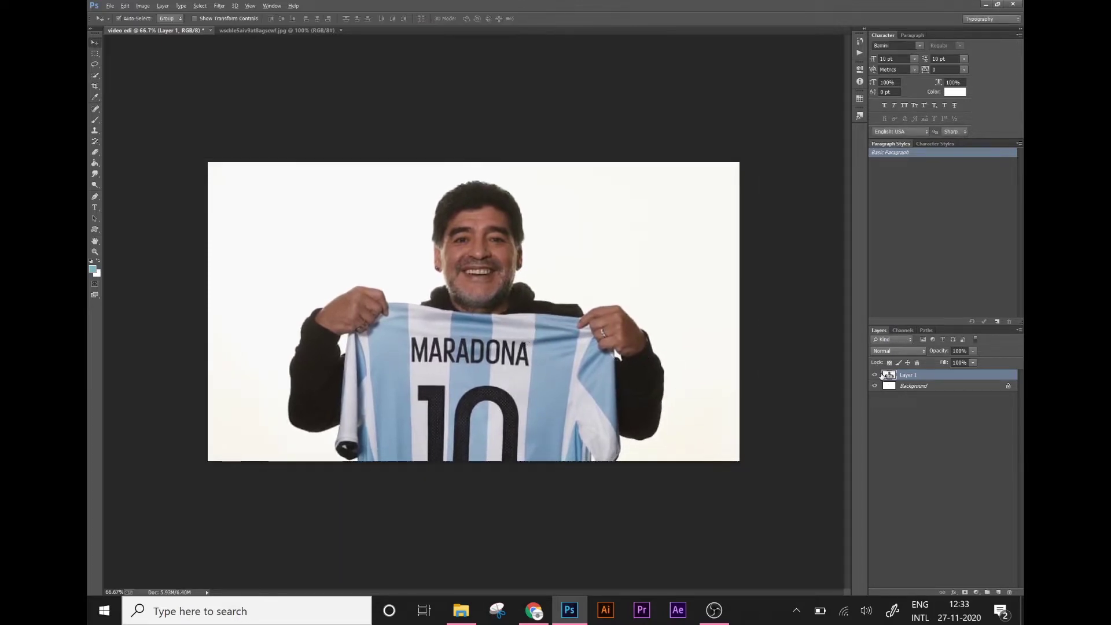
Step: Close the jersey document and copy Maradona Napoli.jpg onto the video edi canvas
left_click(875, 375)
left_click(341, 31)
left_click(110, 5)
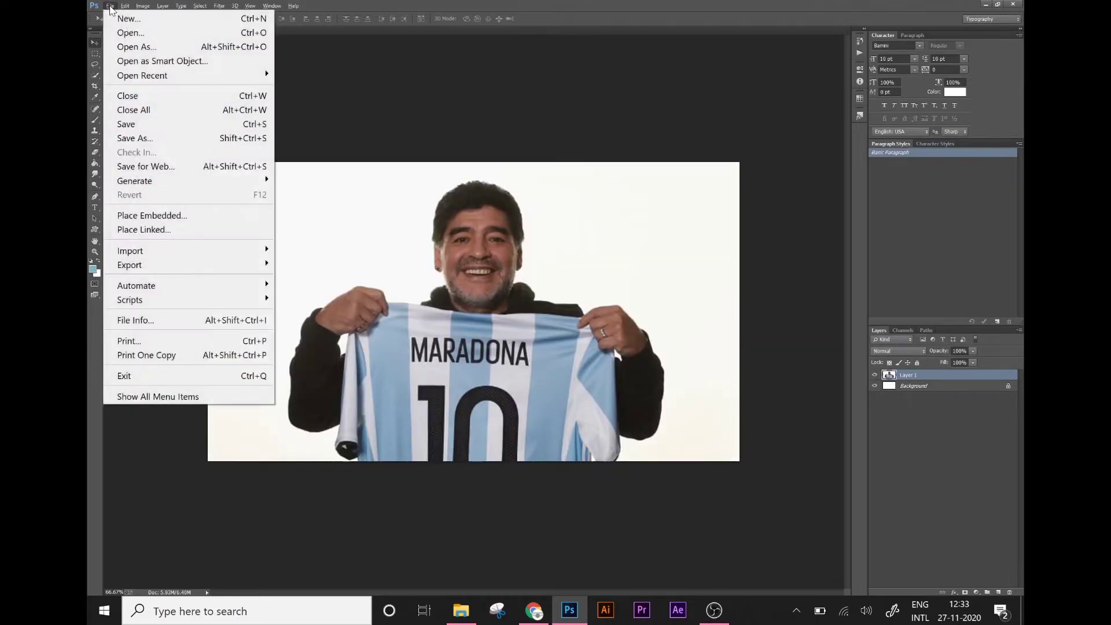
left_click(134, 35)
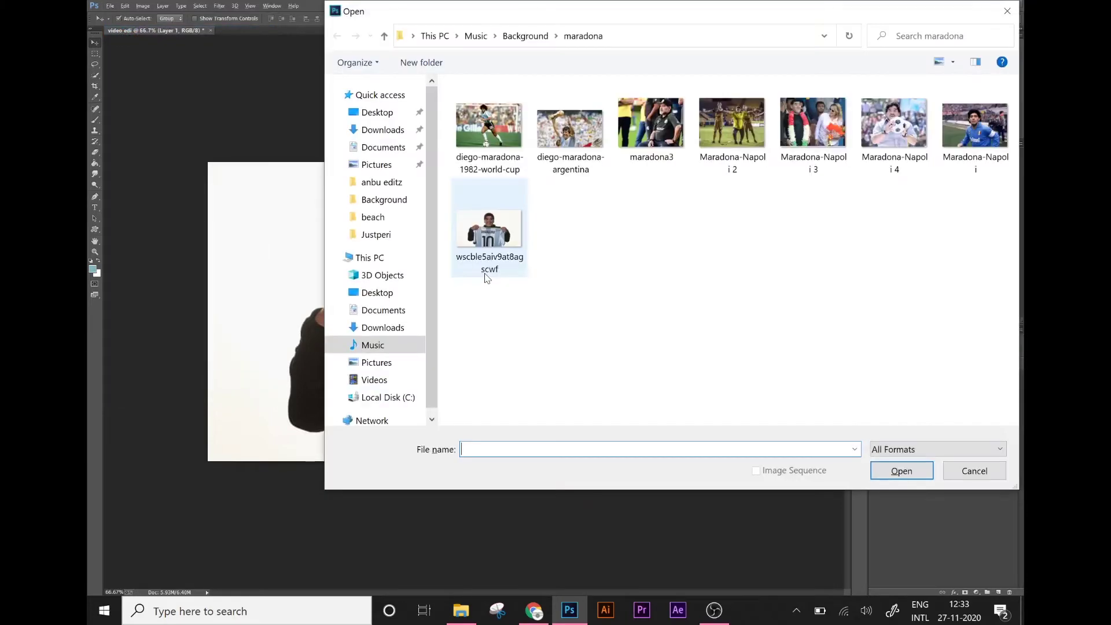
double_click(978, 137)
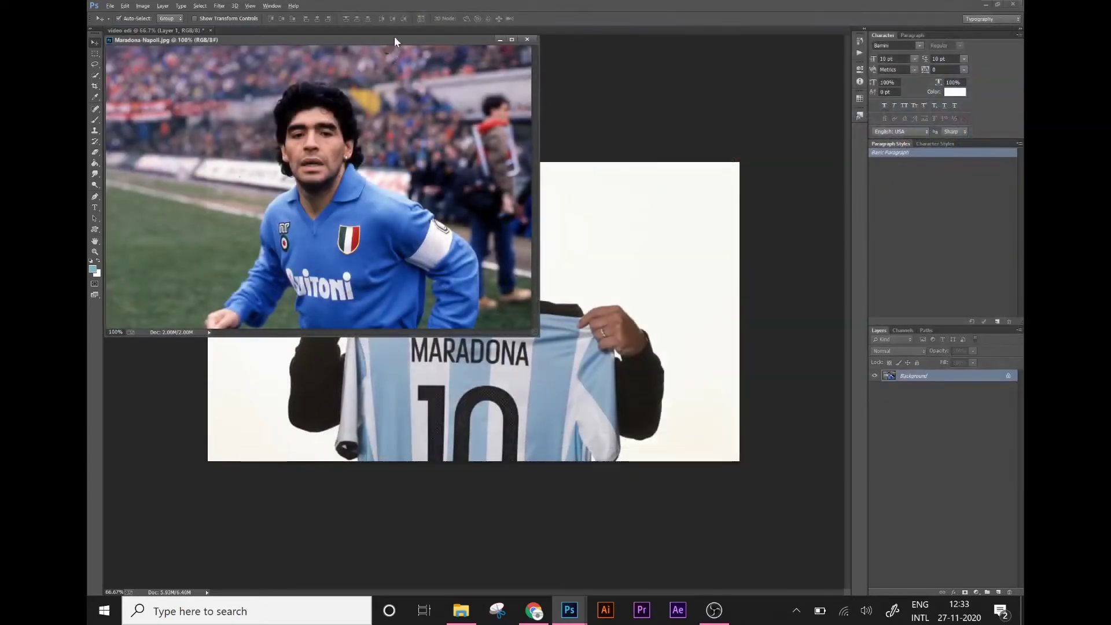
mouse_move(378, 216)
left_mouse_down()
mouse_move(617, 294)
mouse_move(509, 289)
left_mouse_up()
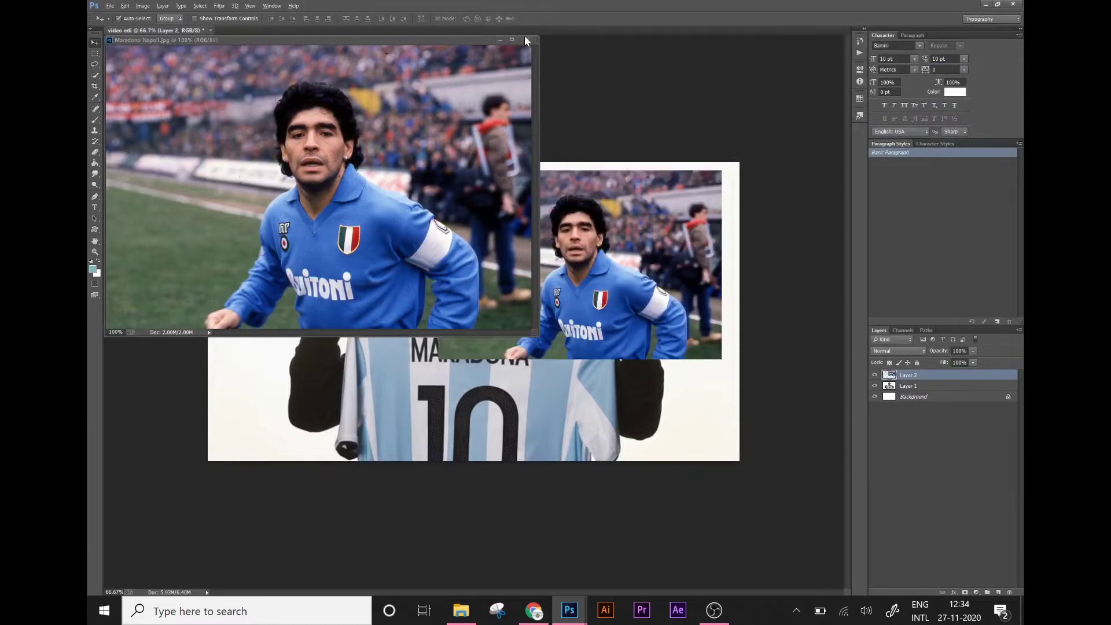
left_click(525, 39)
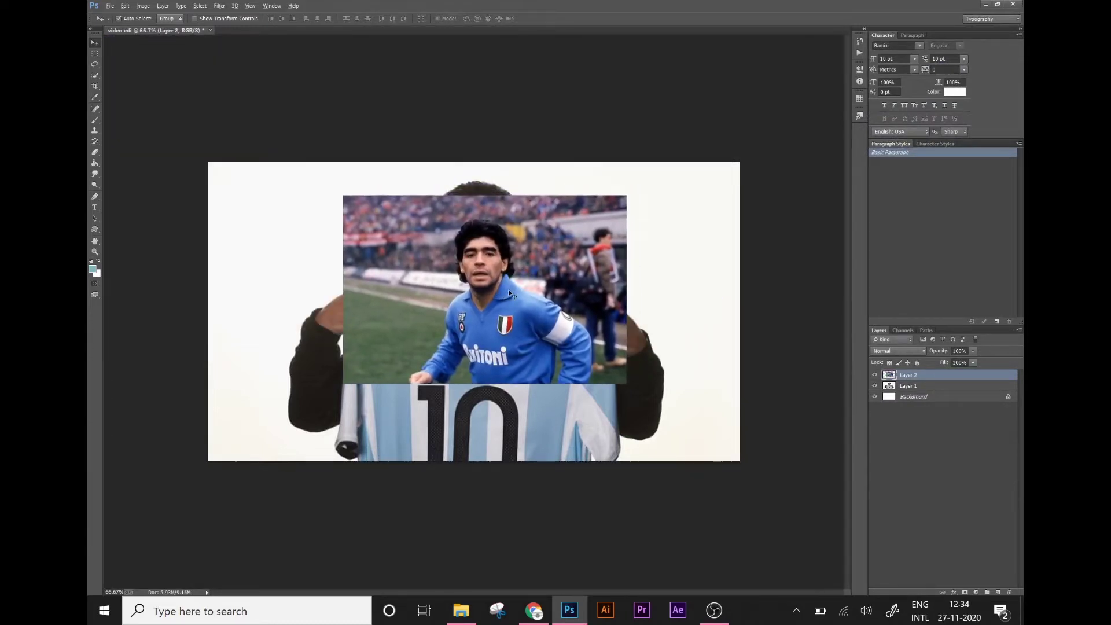
Step: Enlarge the Napoli photo to about 195% and move it to cover the canvas
key("ctrl+t")
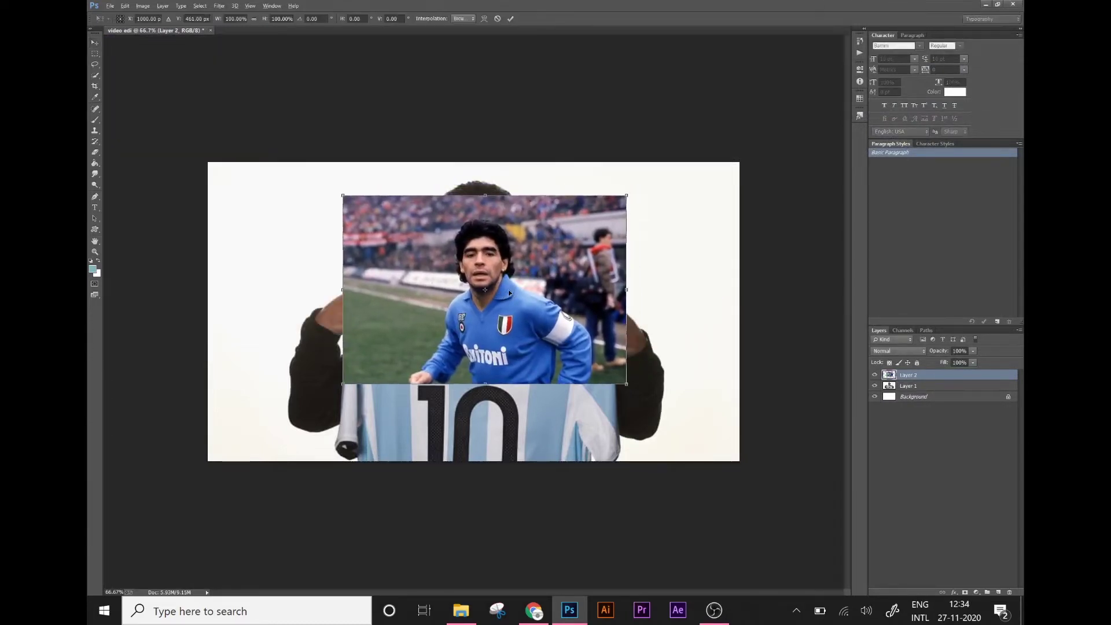
left_click_drag(626, 383, 762, 473)
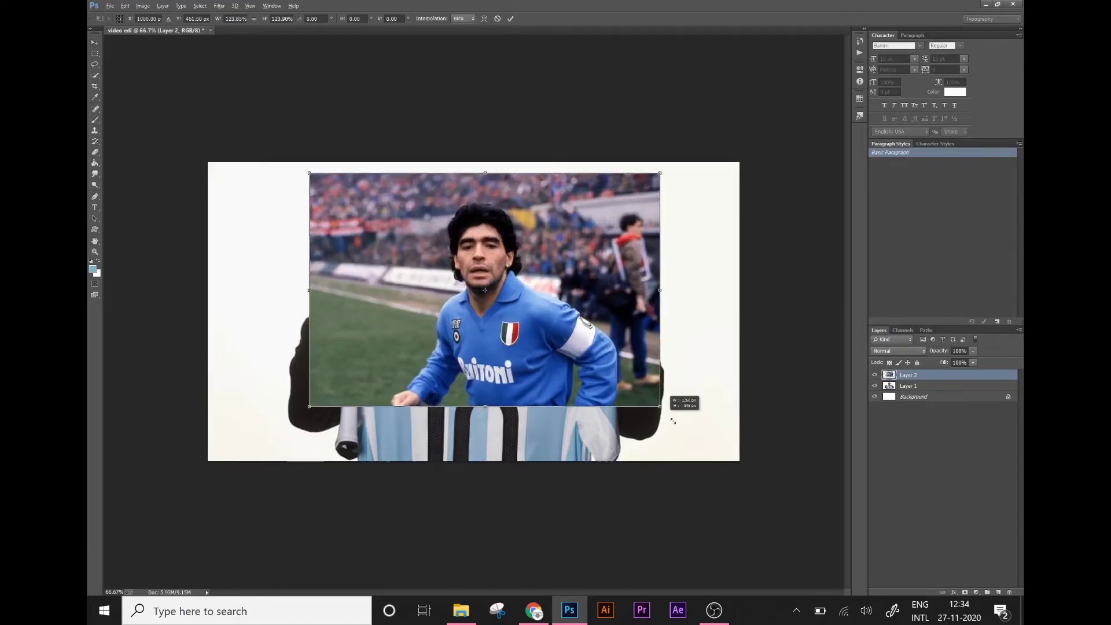
left_click_drag(641, 394, 613, 410)
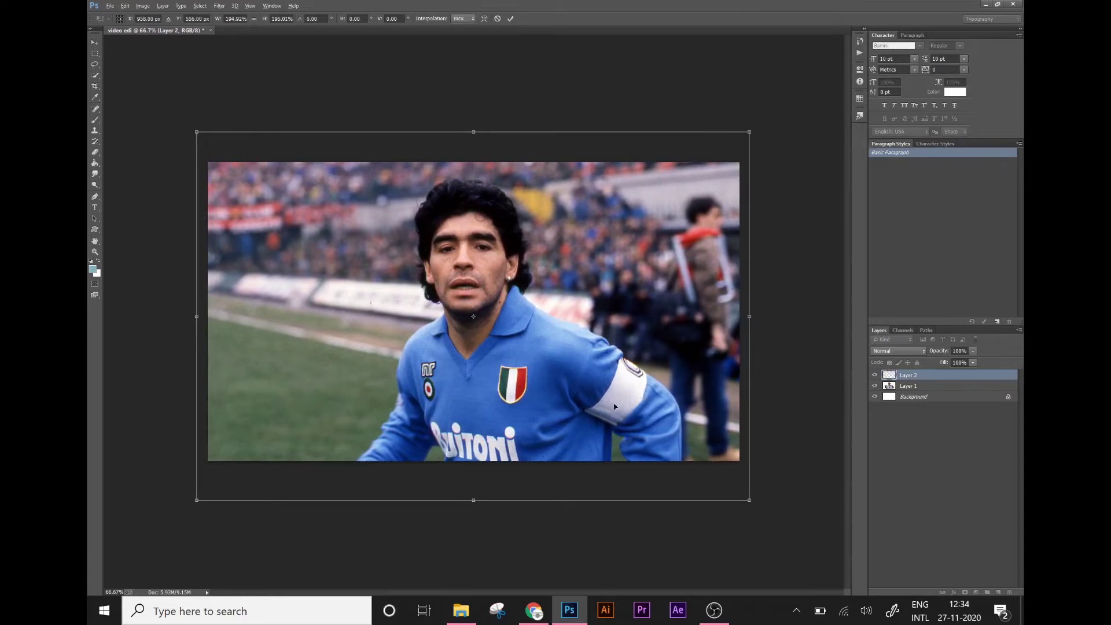
key("Return")
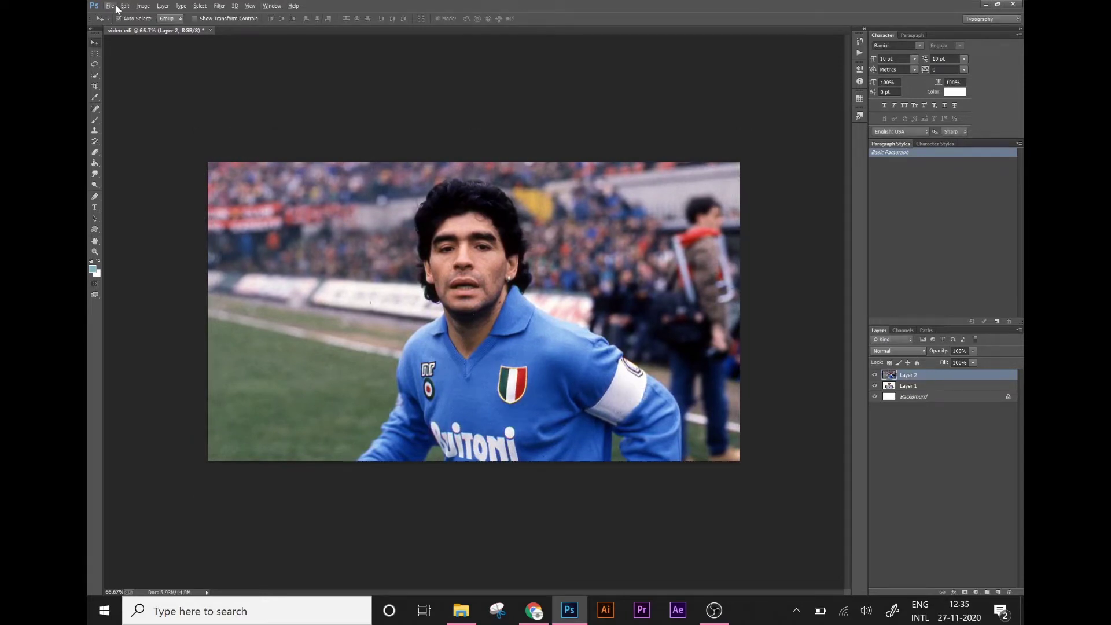
Step: Copy the Maradona-Napoli 4 football photo into video edi as Layer 3 and shift it left
left_click(110, 5)
left_click(120, 33)
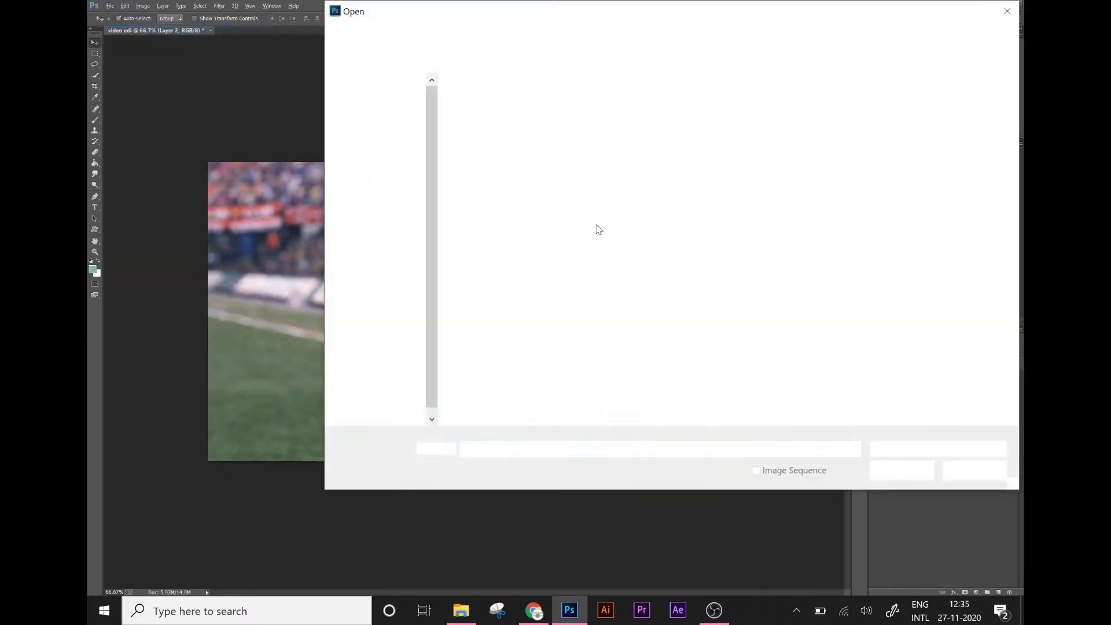
double_click(892, 141)
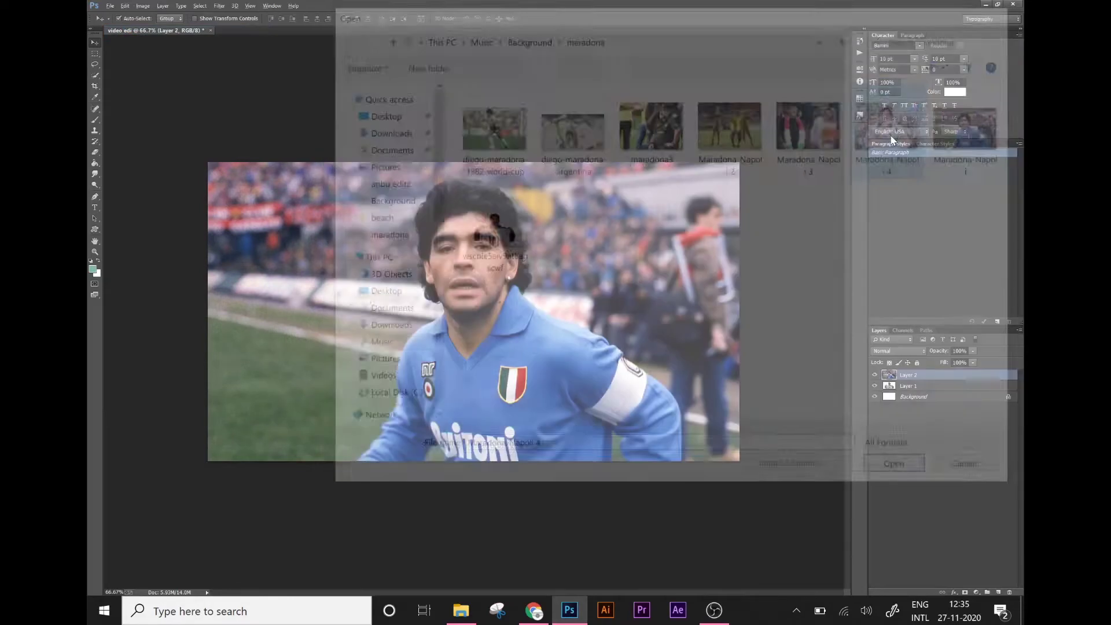
left_click_drag(693, 328, 693, 328)
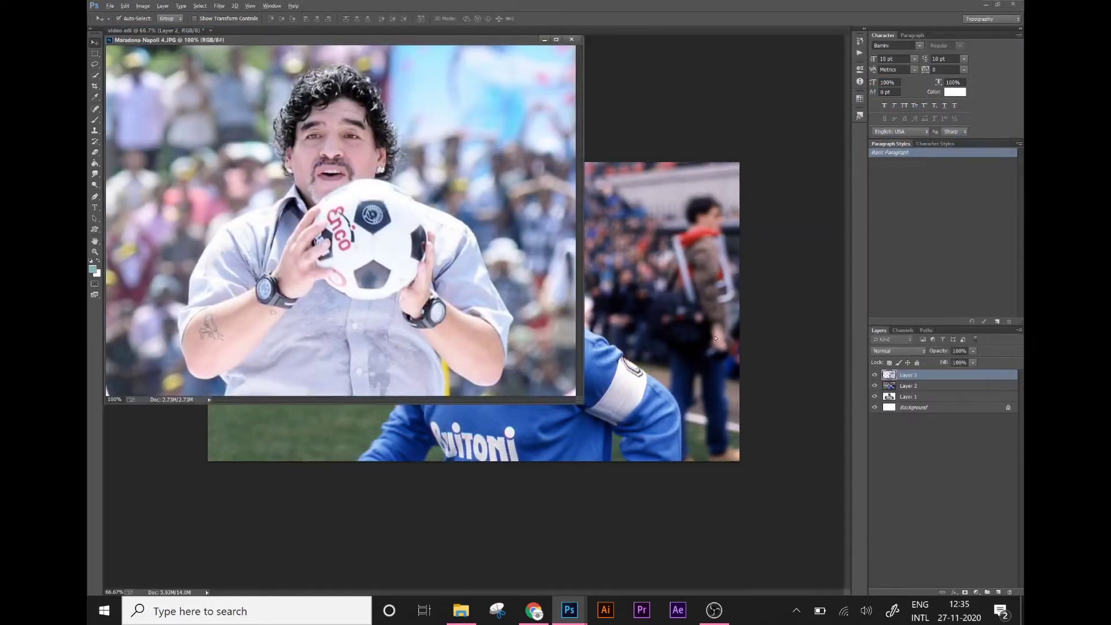
left_click(572, 40)
left_click_drag(584, 252, 387, 252)
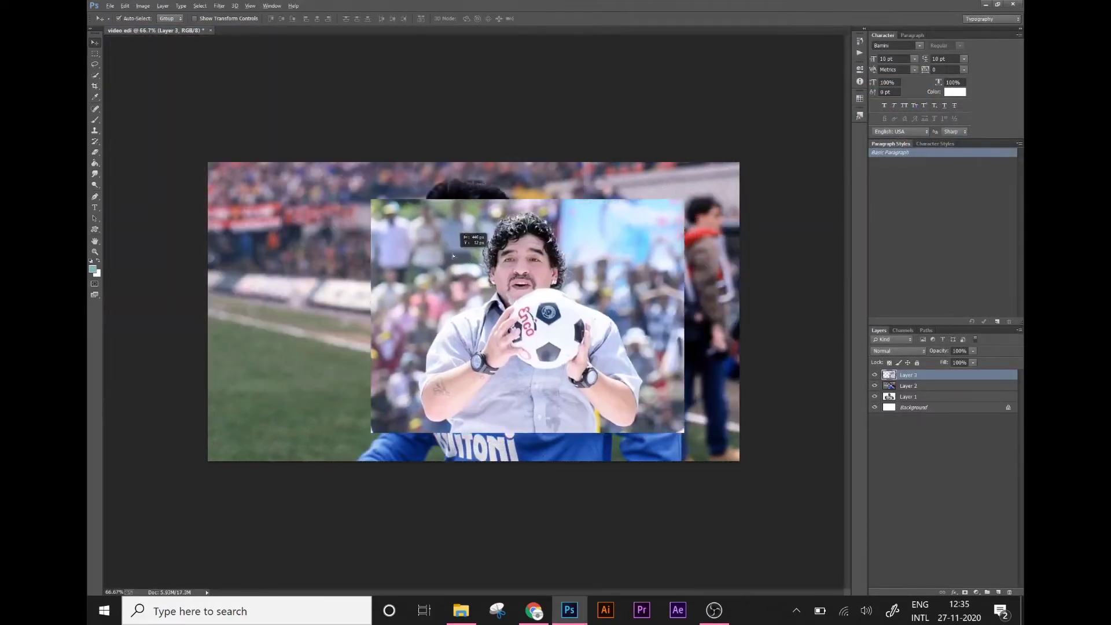
Step: Enlarge the football photo to about 190% and nudge it down to fill the canvas
key("ctrl+t")
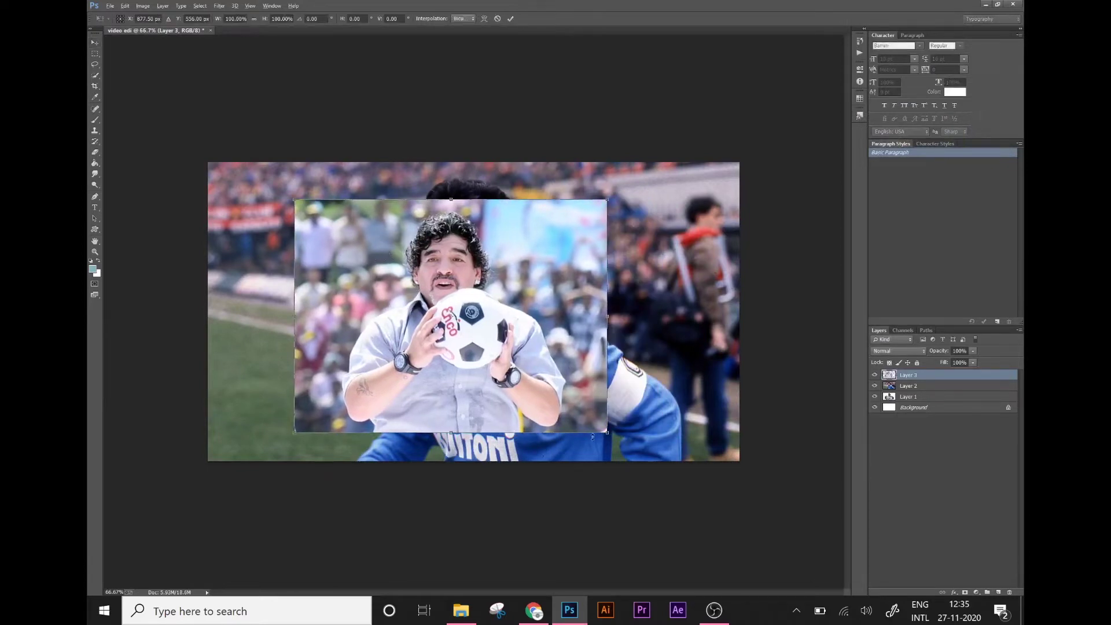
mouse_move(606, 433)
left_mouse_down()
mouse_move(793, 491)
mouse_move(790, 479)
left_mouse_up()
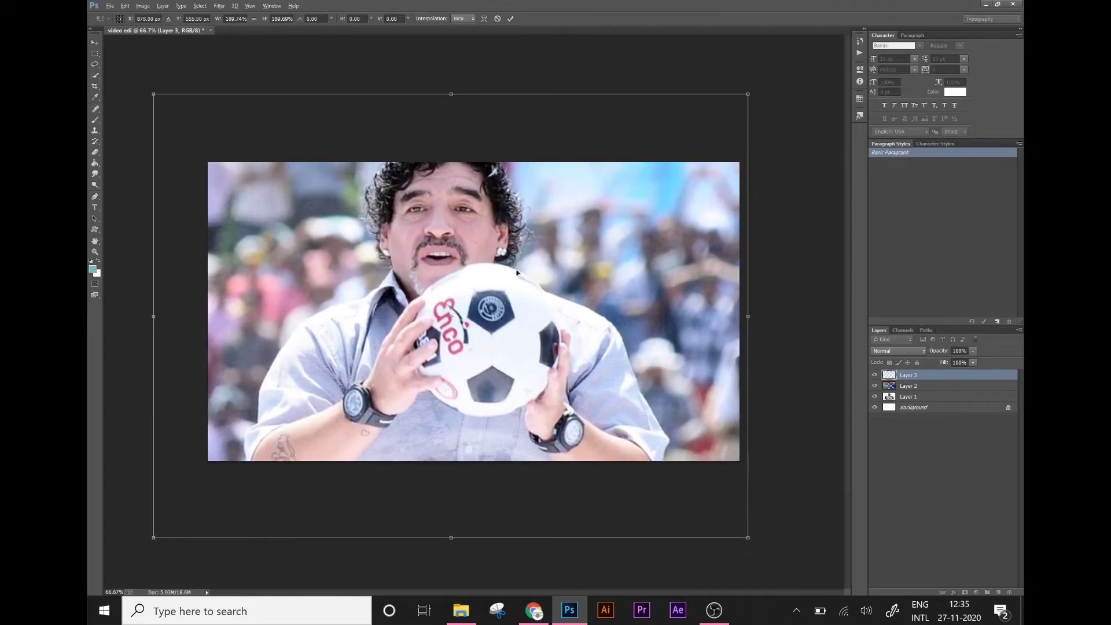
left_click_drag(478, 242, 480, 287)
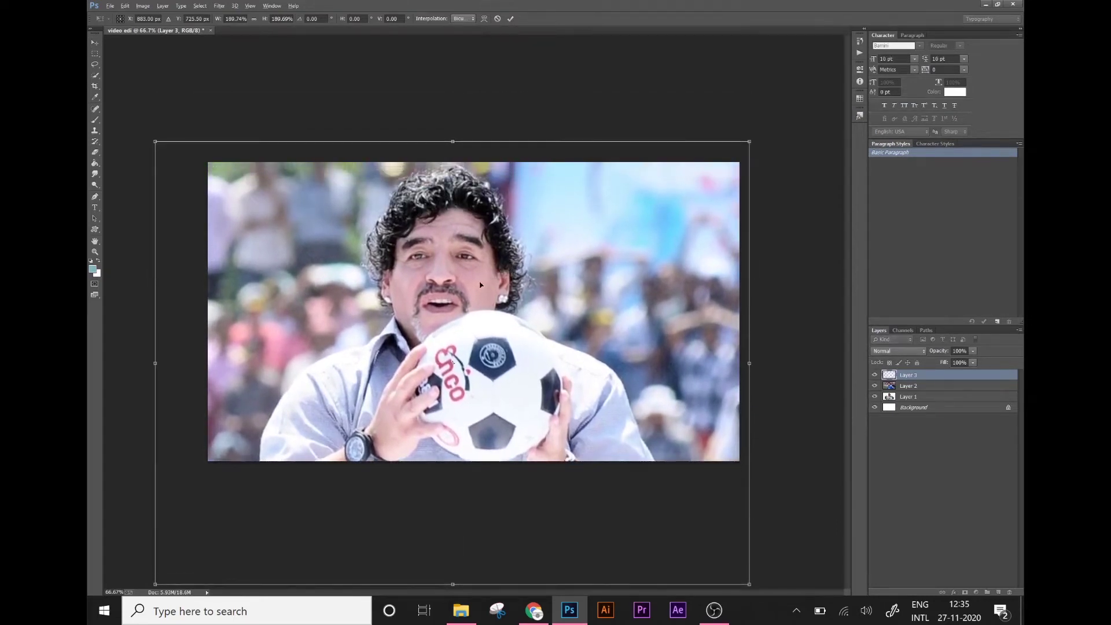
key("Return")
Step: Bring the Maradona-Napoli 3 garland photo into video edi and position it over the canvas
left_click(110, 5)
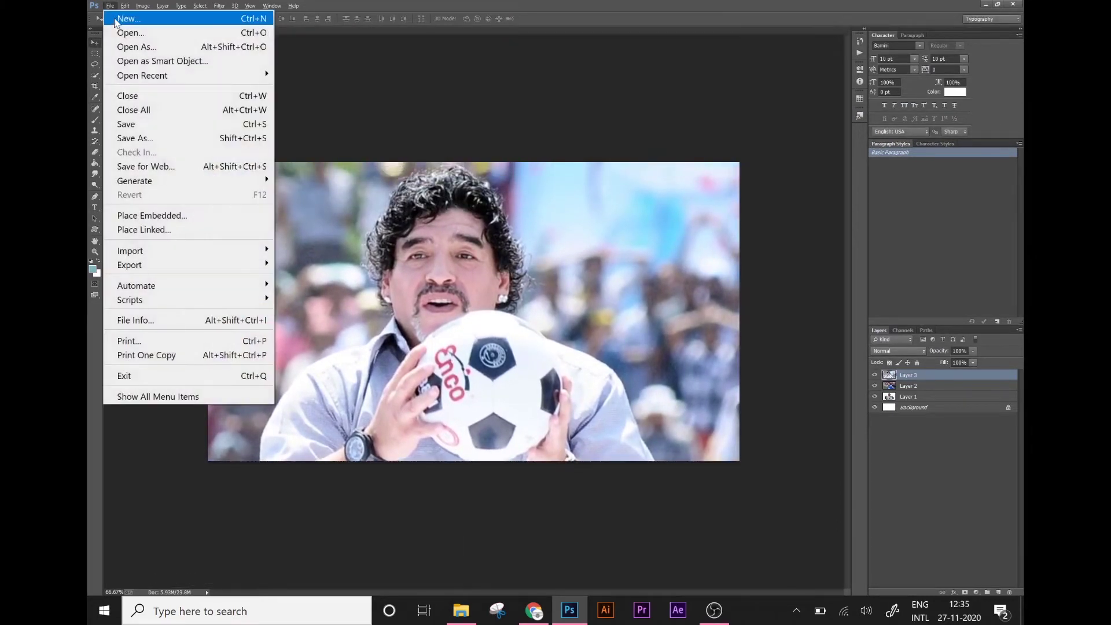
left_click(126, 34)
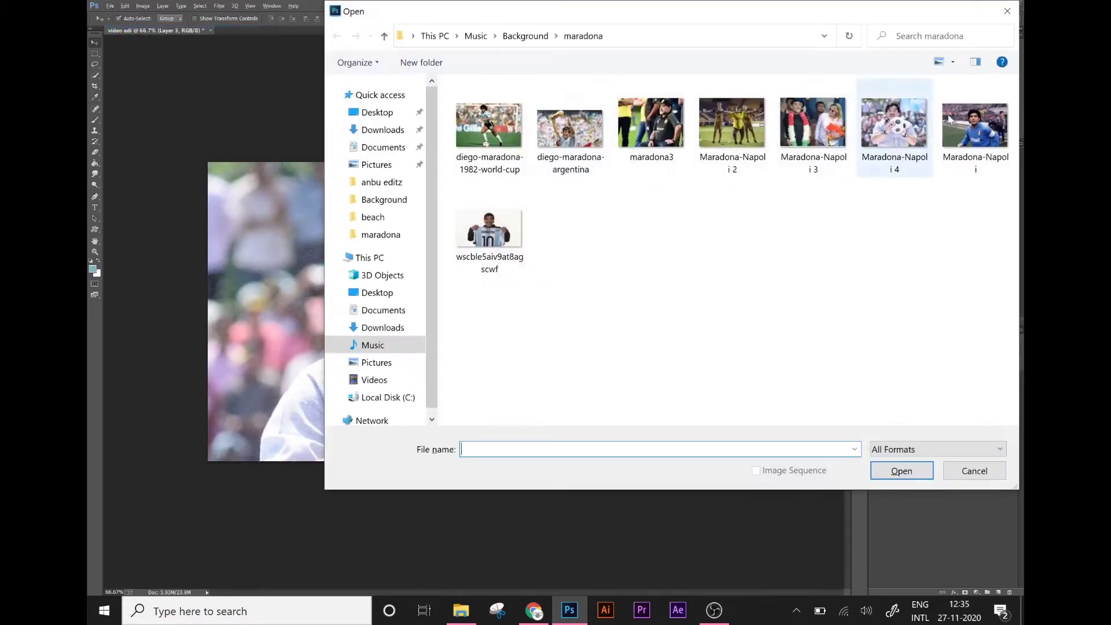
double_click(832, 116)
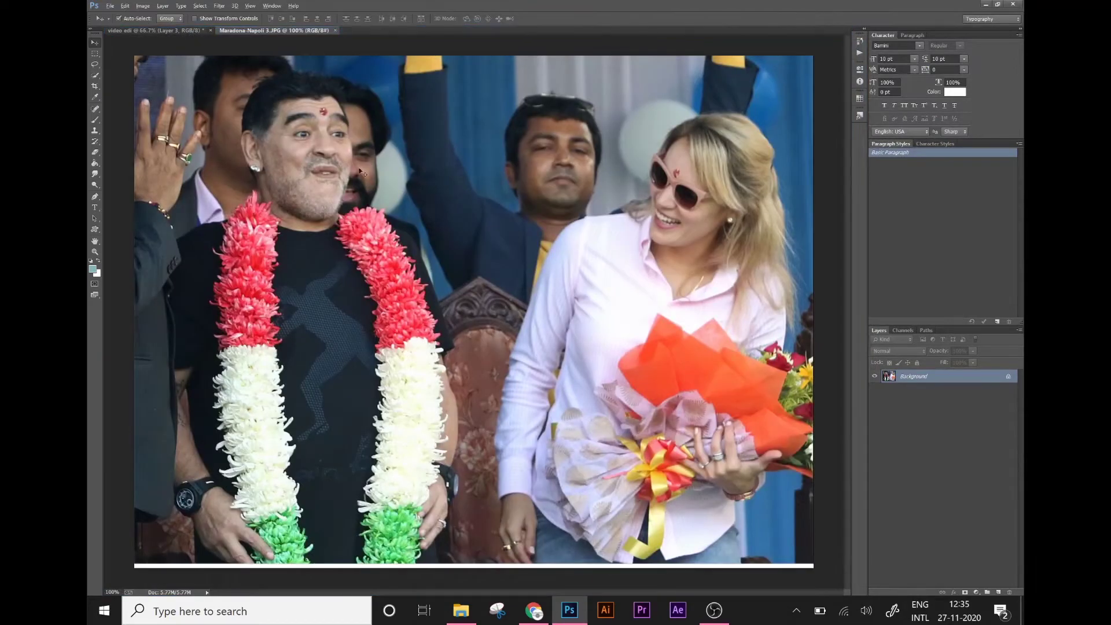
mouse_move(317, 123)
left_mouse_down()
mouse_move(149, 44)
mouse_move(515, 300)
left_mouse_up()
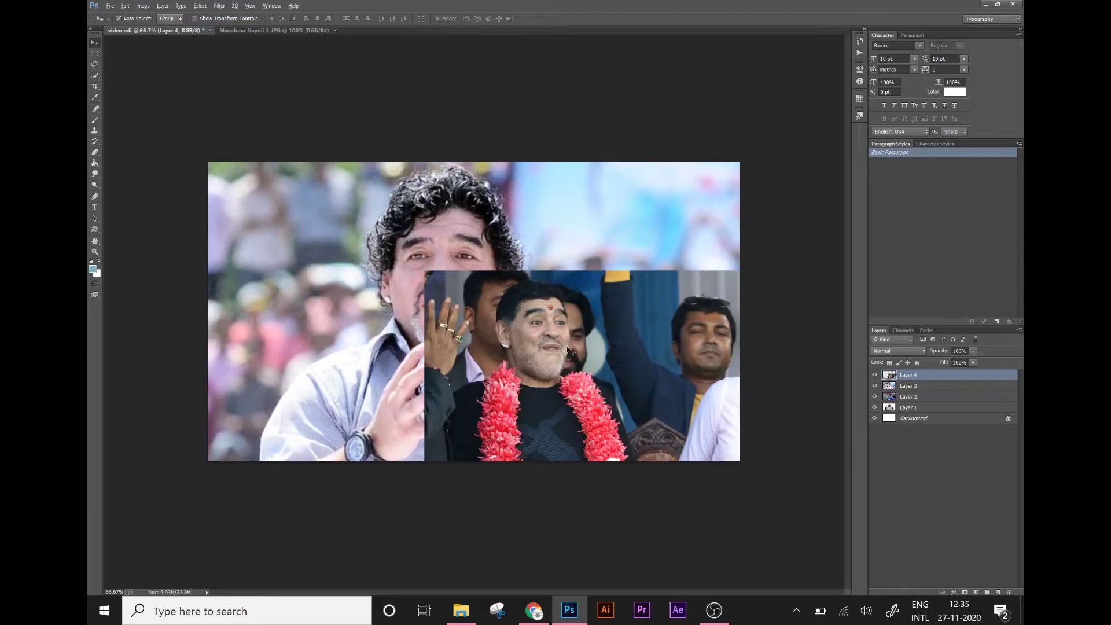
left_click_drag(569, 351, 396, 243)
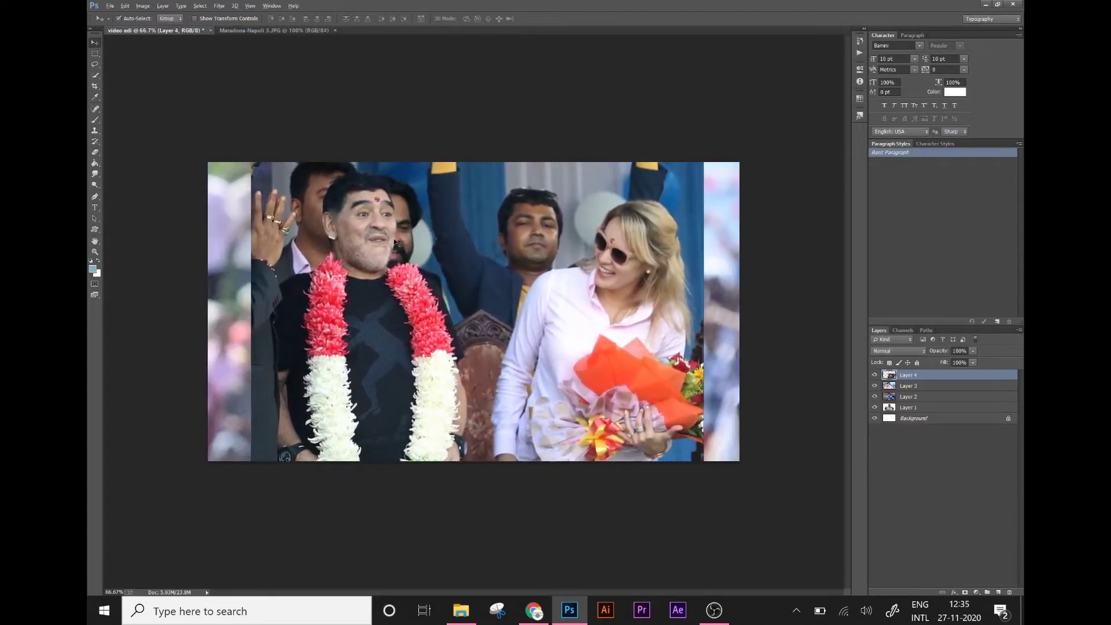
Step: Scale the garland photo to about 120% and shift it down to cover the canvas
key("ctrl+t")
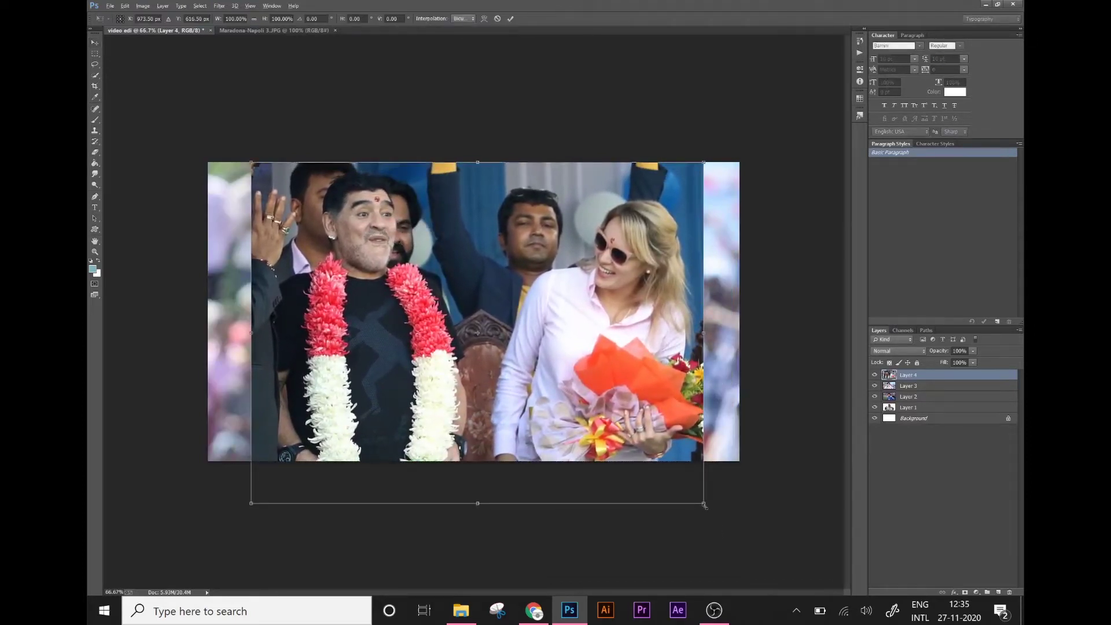
left_click_drag(704, 504, 774, 504)
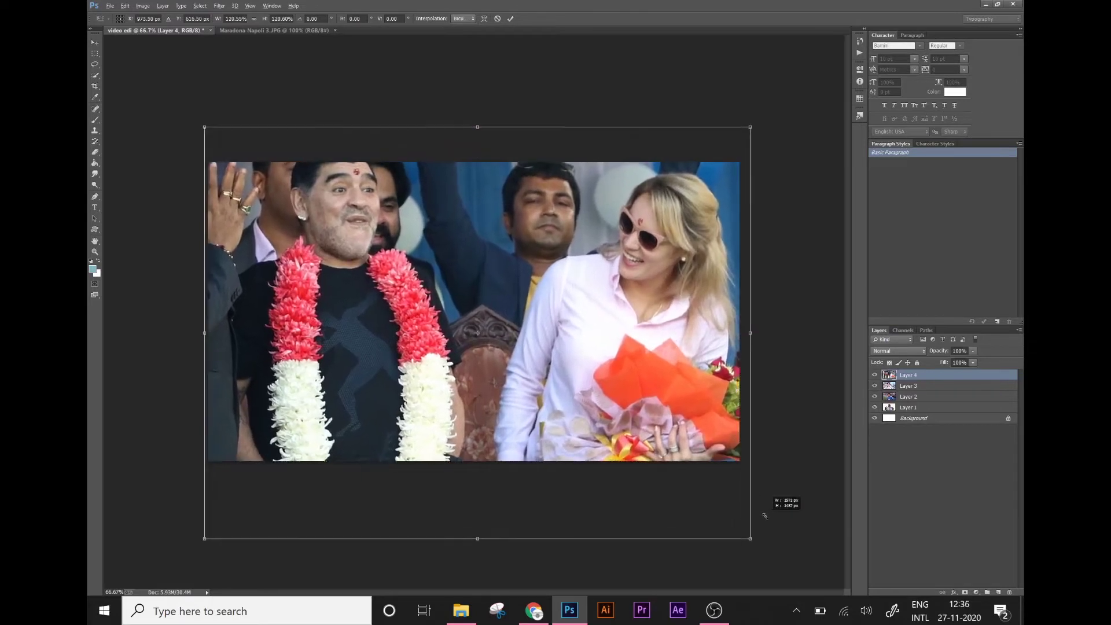
left_click_drag(579, 341, 577, 364)
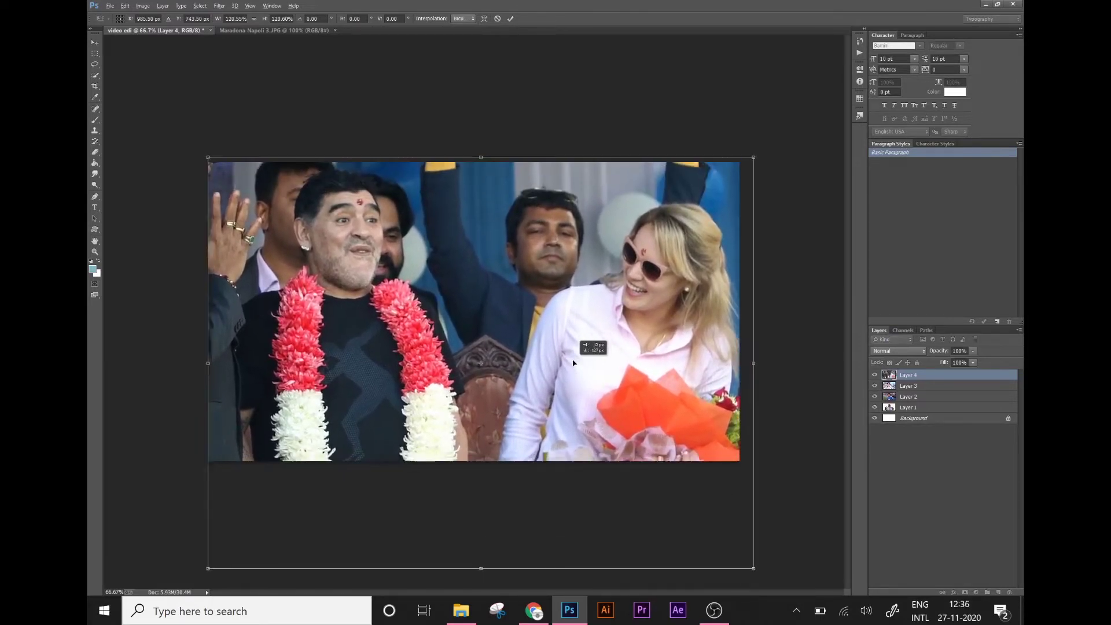
key("Return")
Step: Close the Maradona-Napoli 3 document and open Maradona Napoli 2.JPG
left_click(336, 30)
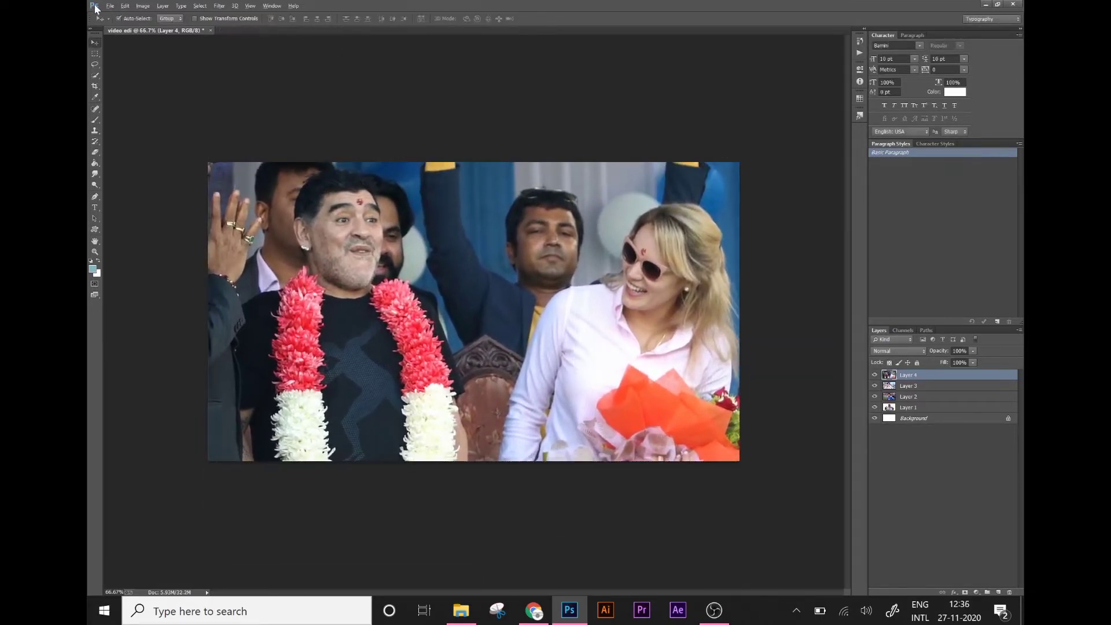
left_click(110, 6)
left_click(124, 29)
Step: Copy the yellow-shirt stadium photo in as Layer 5 and scale it to fill the canvas
double_click(733, 124)
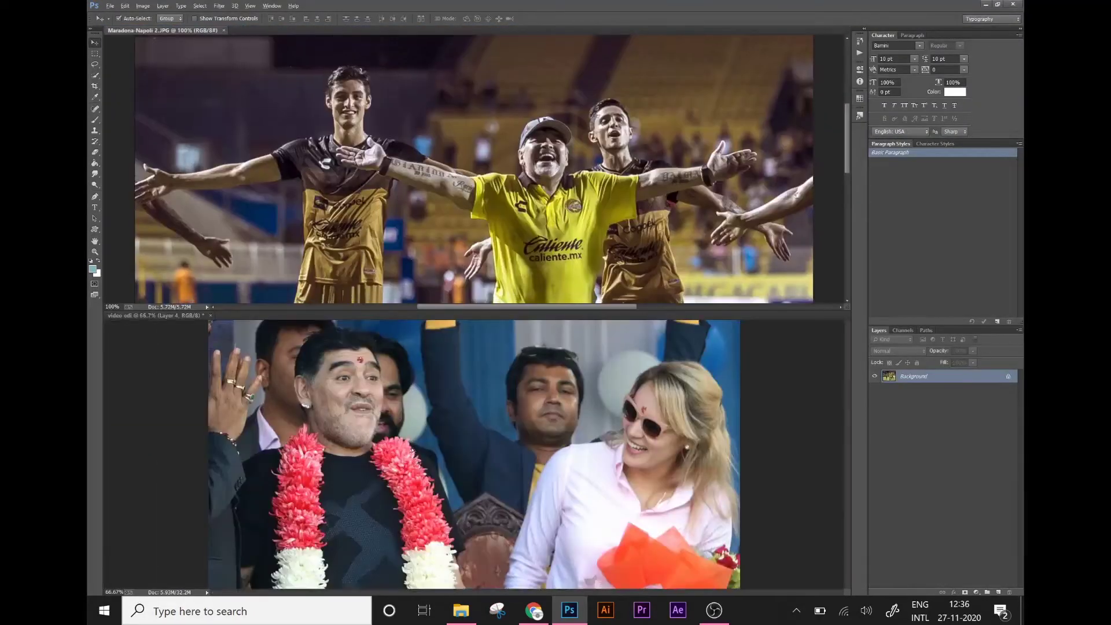
left_click_drag(478, 133, 464, 451)
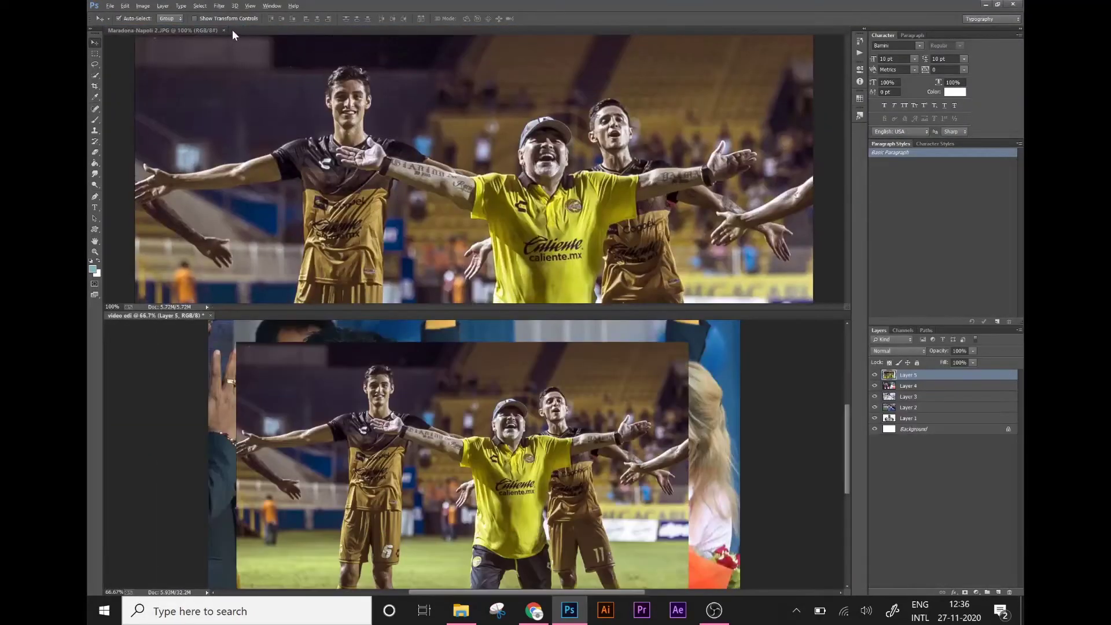
left_click(223, 30)
key("ctrl+t")
left_click_drag(565, 333, 569, 283)
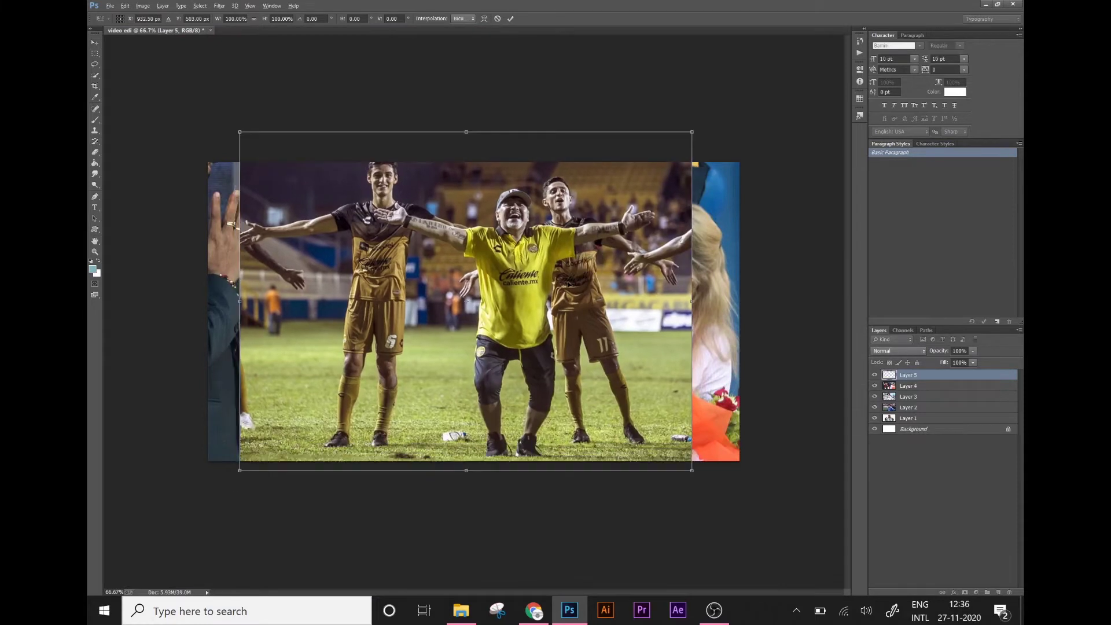
left_click_drag(693, 471, 777, 479)
left_click_drag(470, 280, 471, 333)
key("Return")
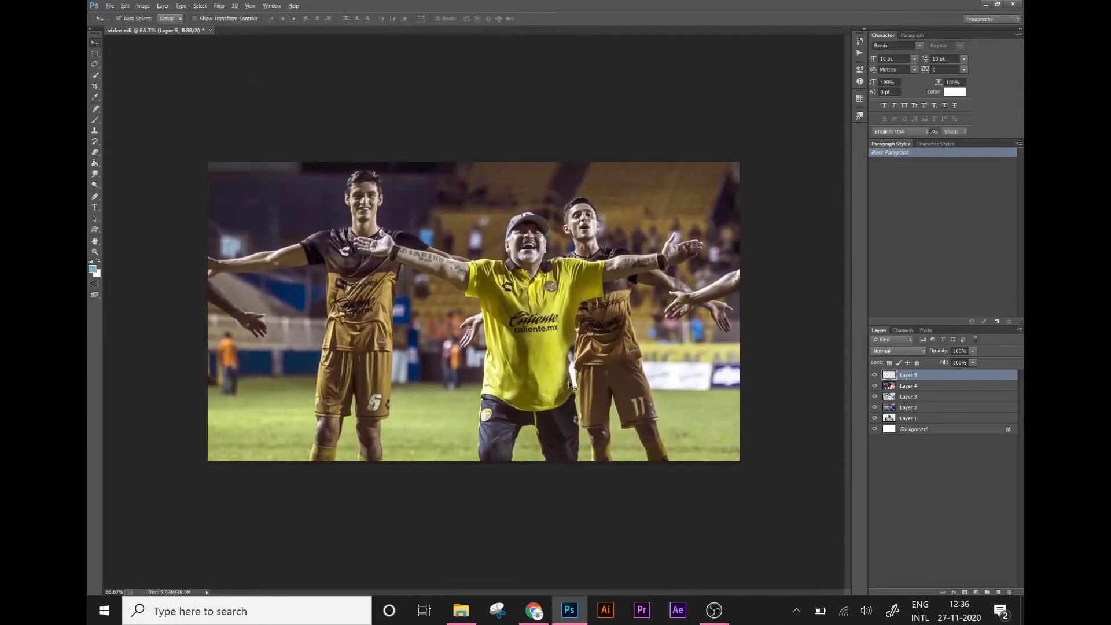
Step: Toggle layer visibility to check each photo, then select Layer 1
left_click(876, 375)
left_click(876, 386)
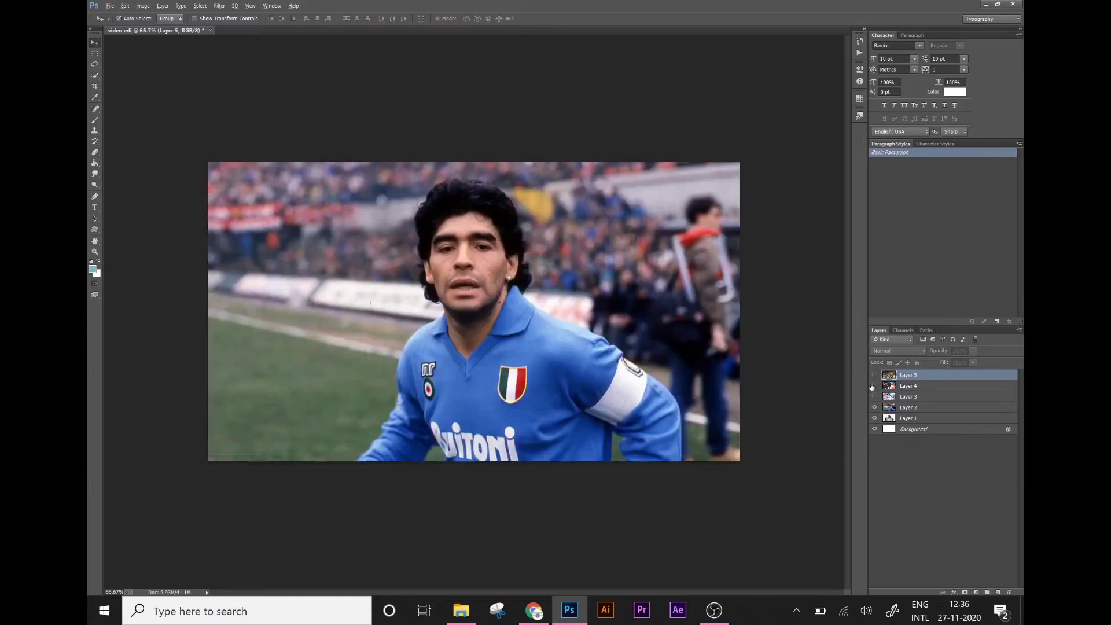
left_click(875, 386)
left_click(875, 376)
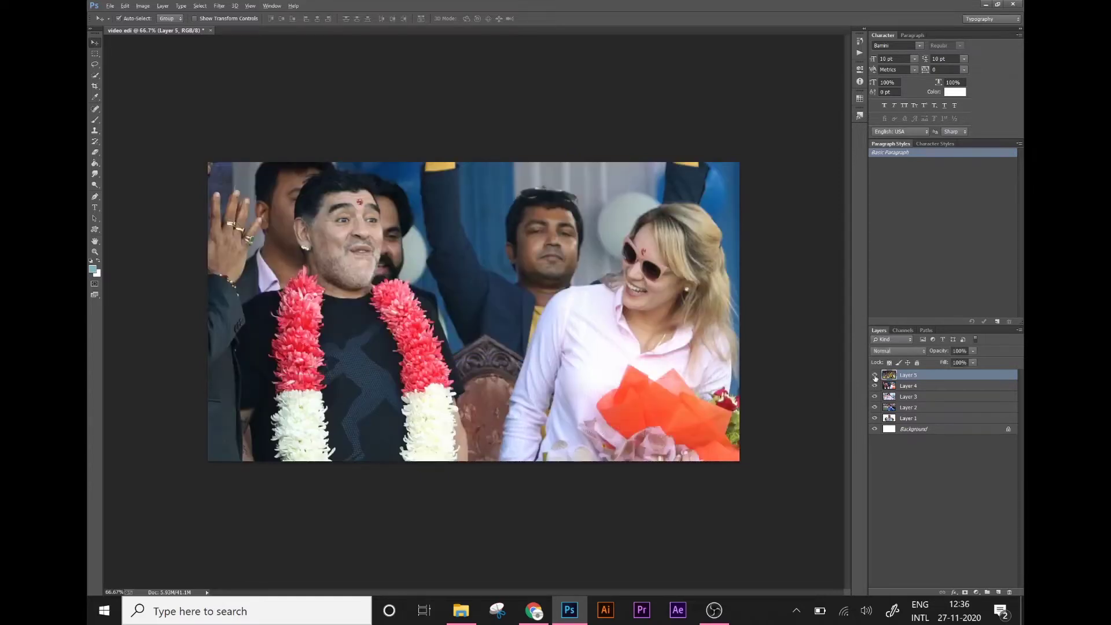
left_click(918, 421)
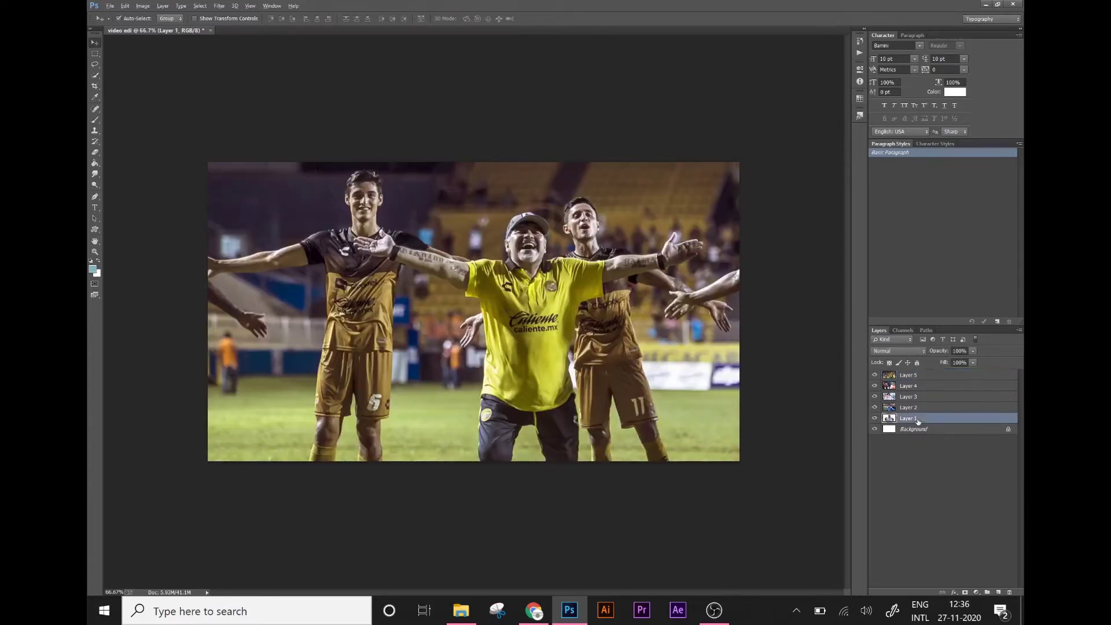
Step: Open the Timeline panel and create a video timeline from the layers
left_click(271, 6)
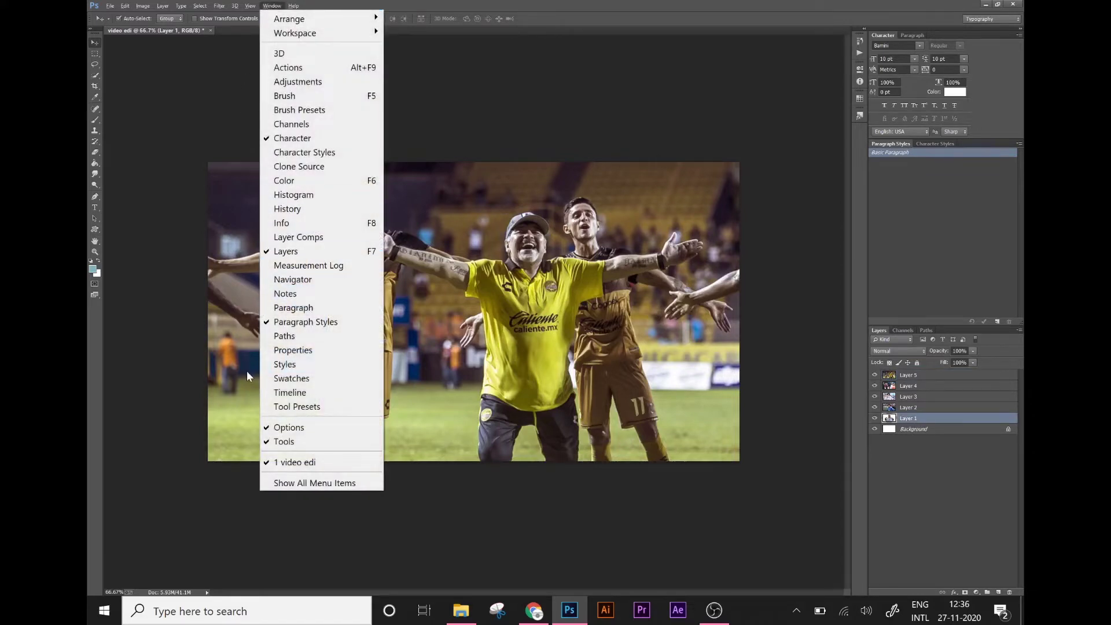
left_click(285, 394)
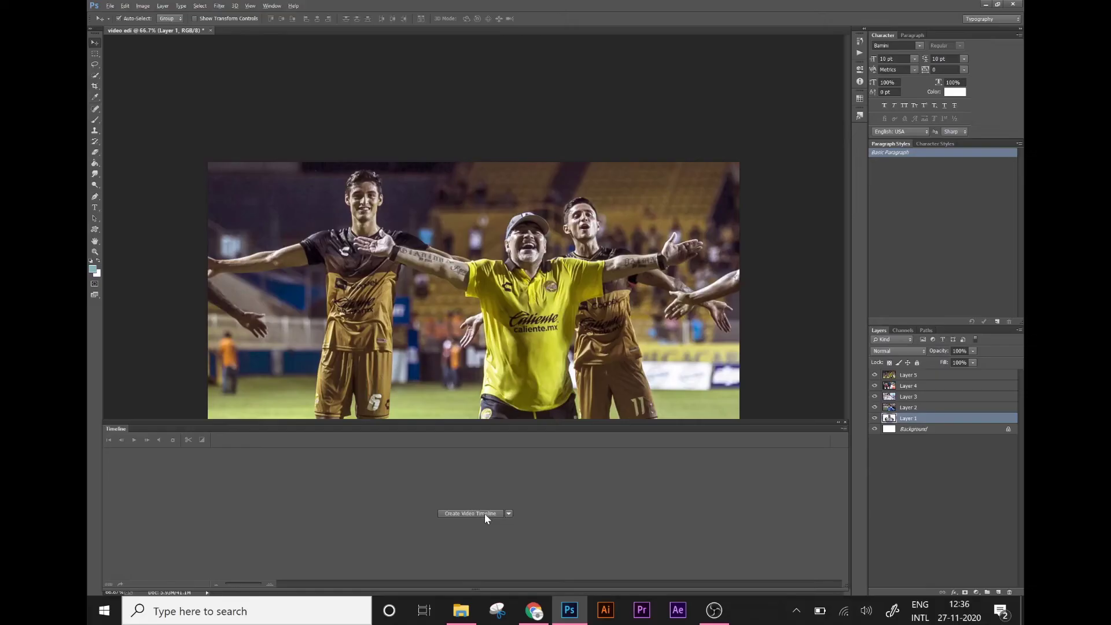
left_click(472, 513)
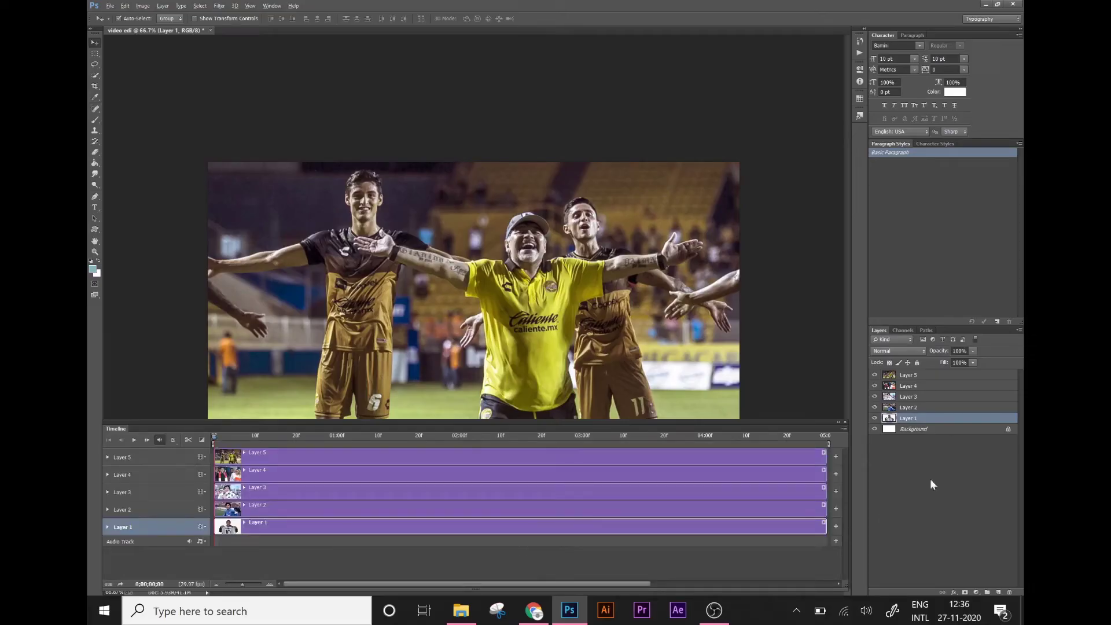
Step: Select Layers 2 through 5 in turn and toggle Layer 5's visibility off and on
left_click(909, 408)
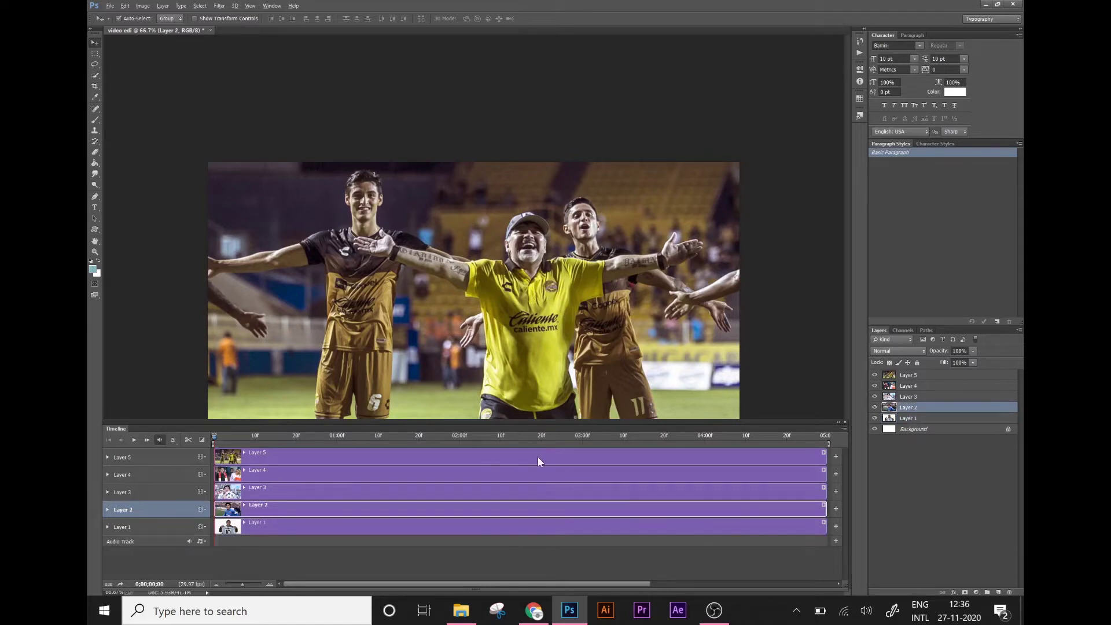
left_click(910, 397)
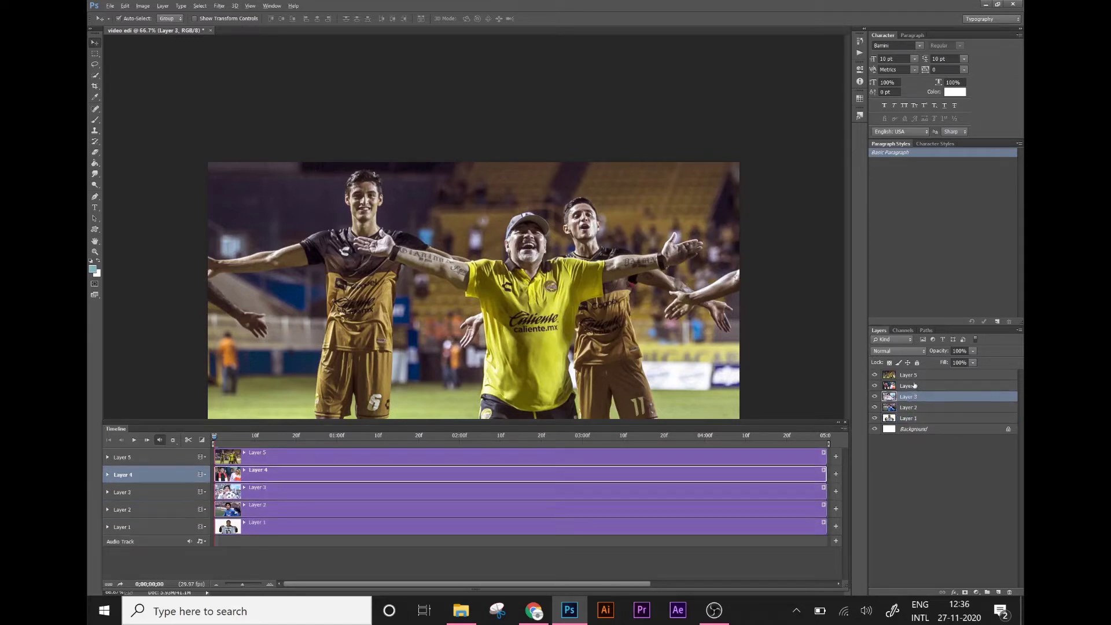
left_click(912, 376)
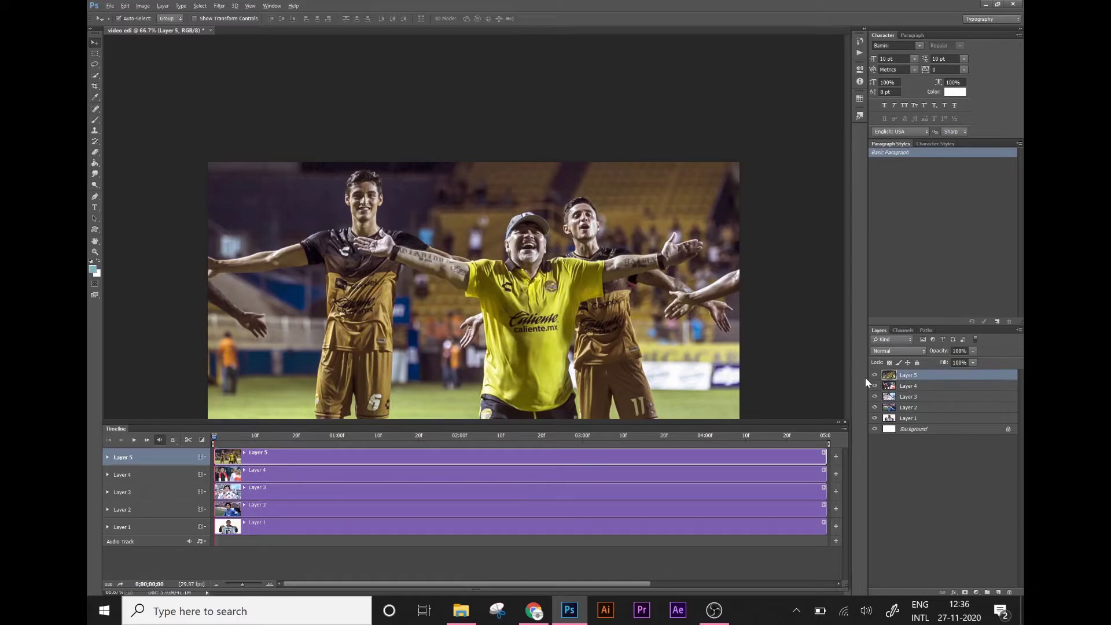
left_click(875, 376)
left_click(874, 375)
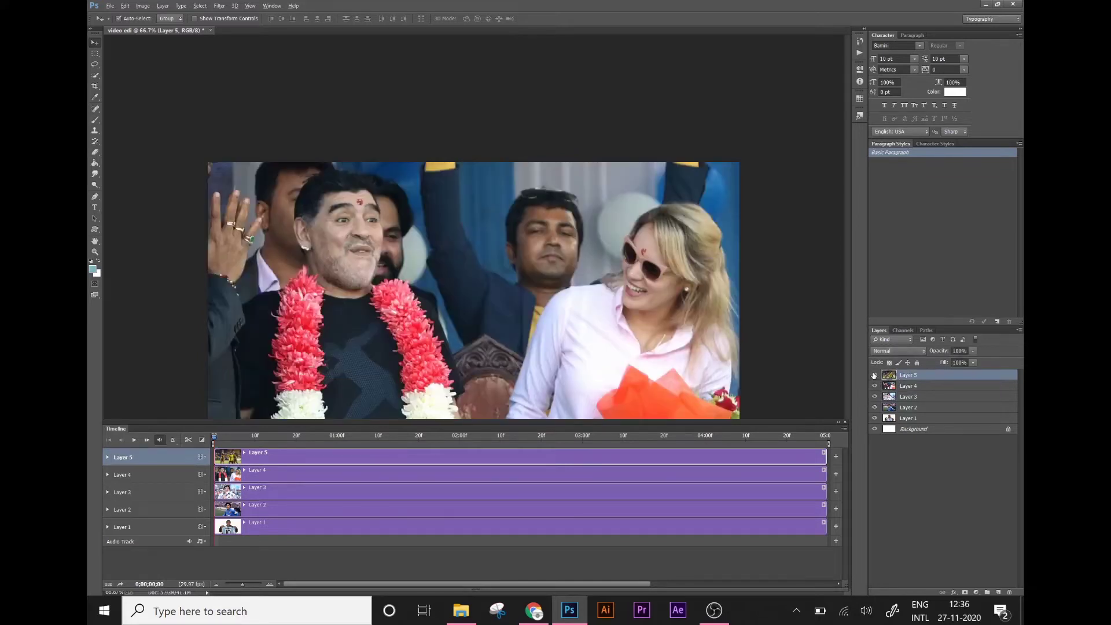
Step: Set the playhead to one second and trim the Layer 1 clip to end there
mouse_move(875, 375)
left_mouse_down()
mouse_move(879, 414)
mouse_move(876, 376)
left_mouse_up()
scroll(511, 470, "down", 2)
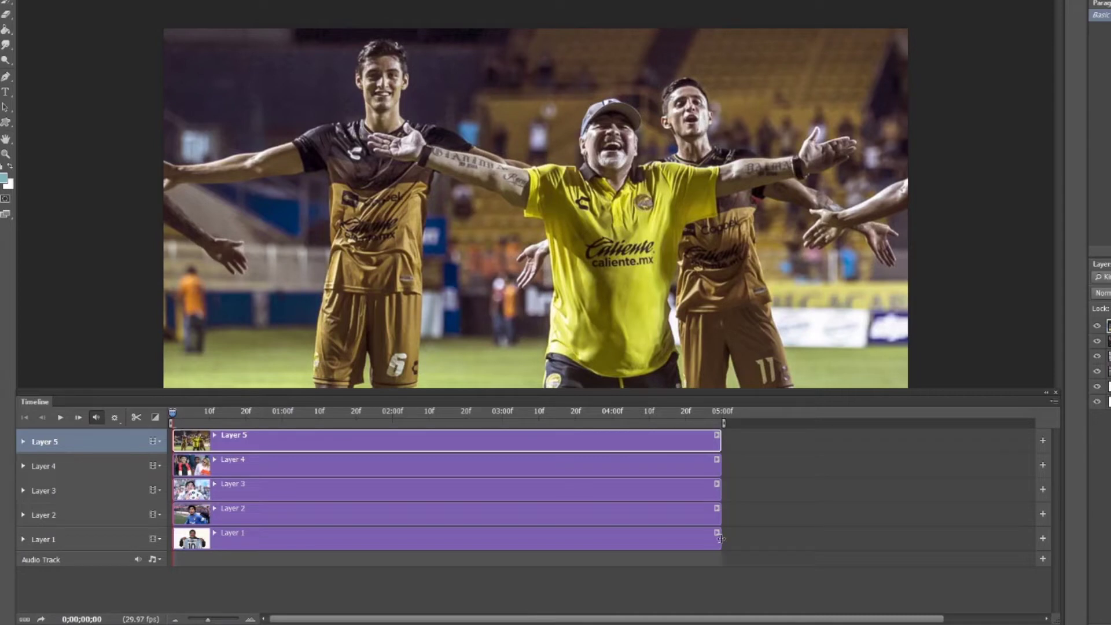
left_click_drag(720, 544, 292, 540)
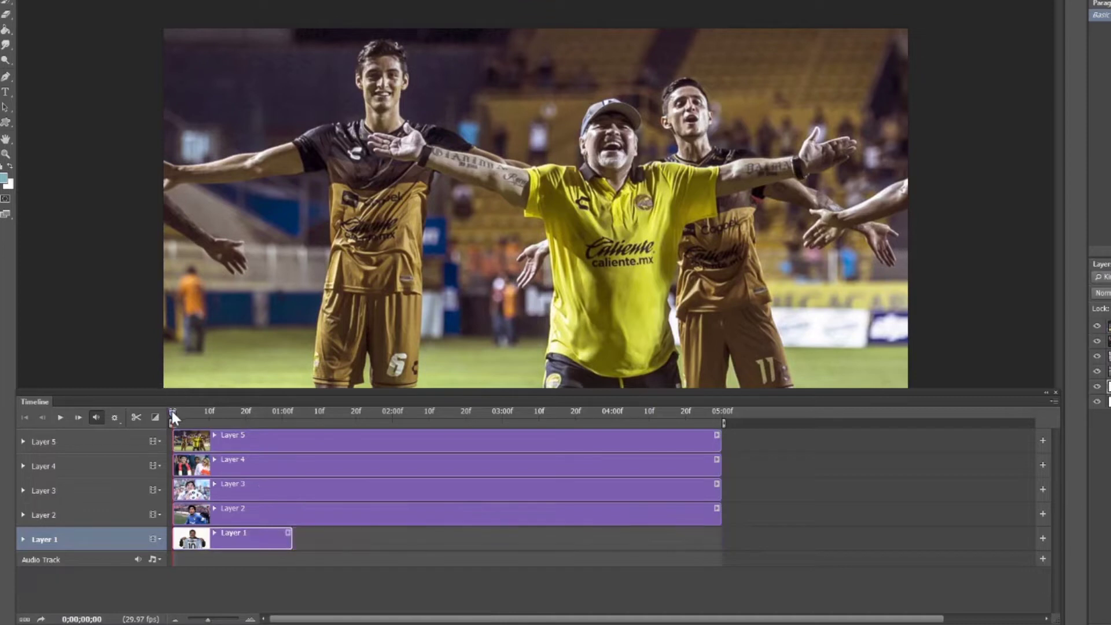
left_click_drag(172, 411, 284, 416)
left_click_drag(289, 533, 283, 537)
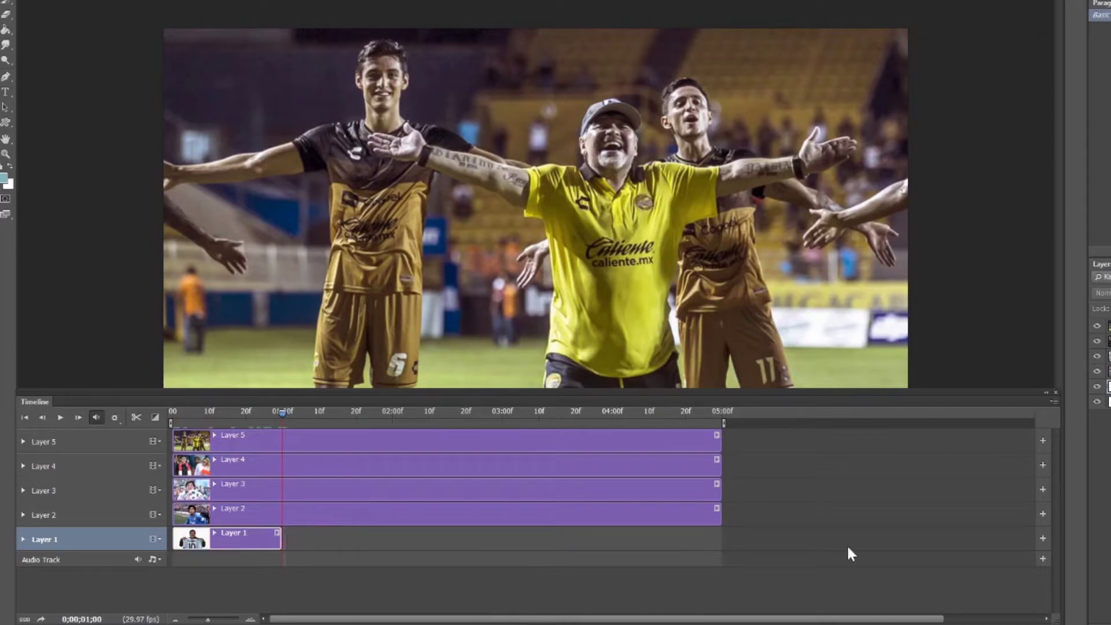
left_click(687, 527)
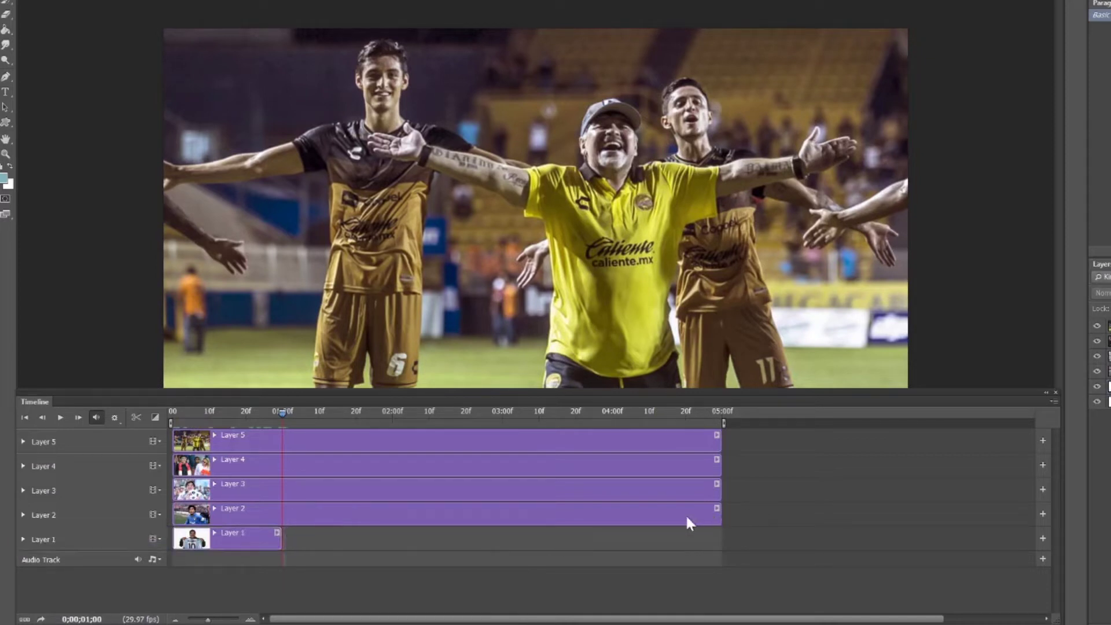
Step: Trim the Layer 2, 3 and 4 clips to one second and start shortening Layer 5
left_click_drag(719, 522, 282, 514)
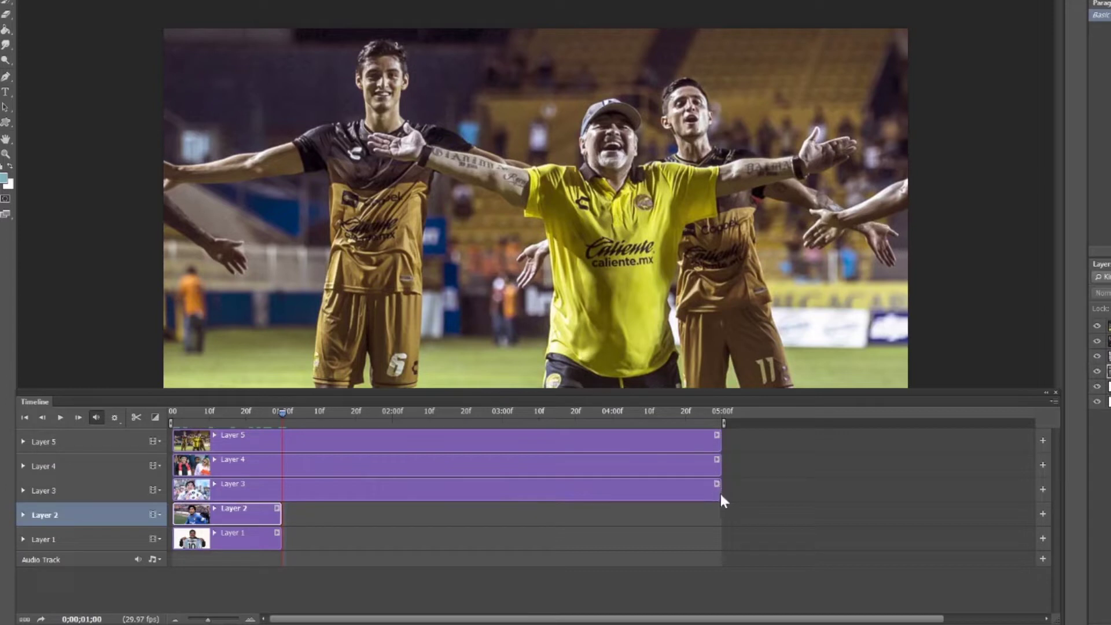
left_click(664, 515)
left_click_drag(720, 488, 285, 480)
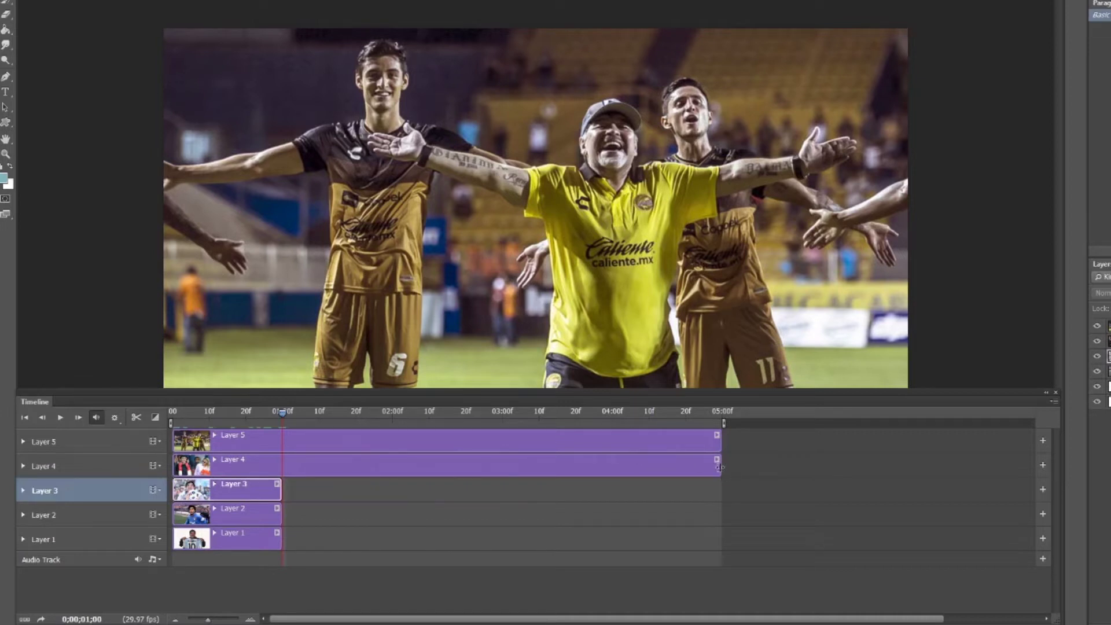
left_click_drag(720, 464, 284, 466)
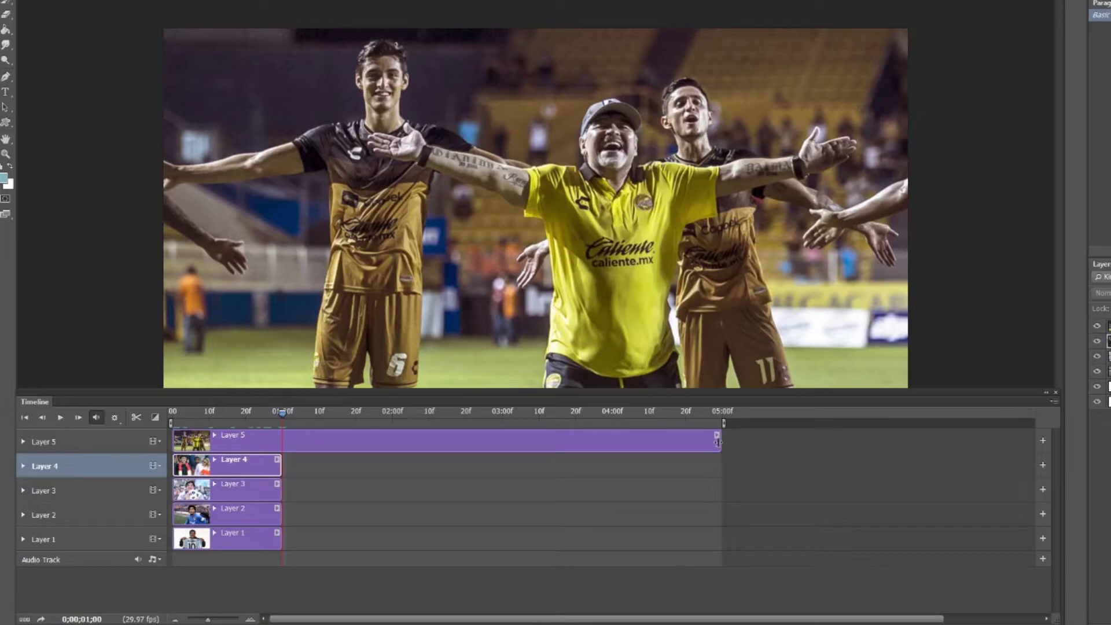
left_click_drag(718, 443, 285, 447)
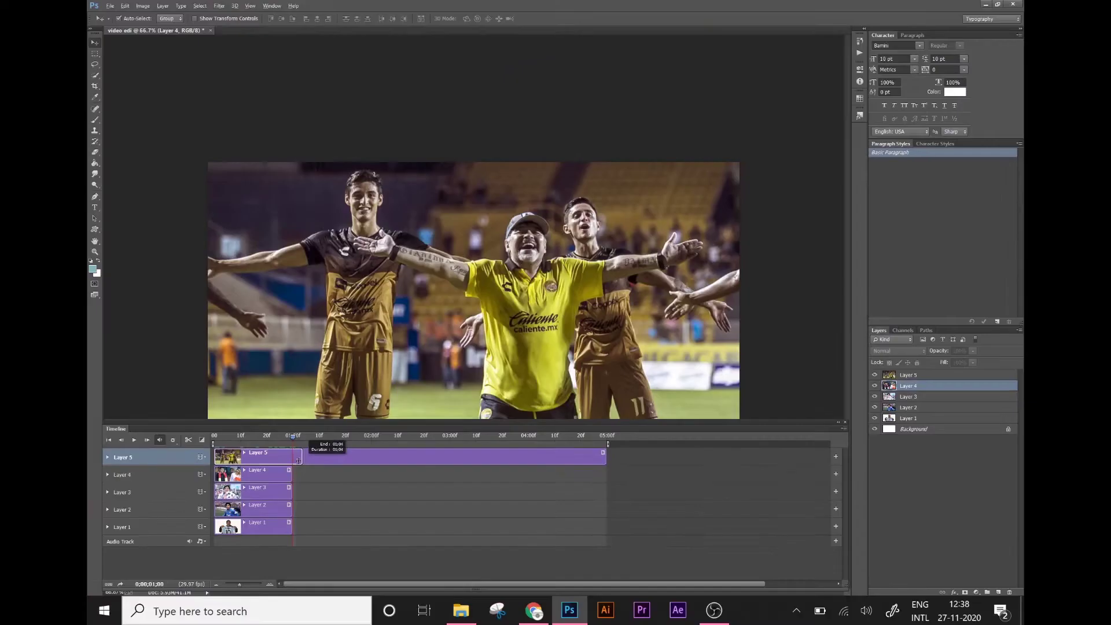
Step: Finish trimming Layer 5 to one second and chain the Layer 2 and 3 clips after Layer 1
left_click_drag(295, 462, 292, 460)
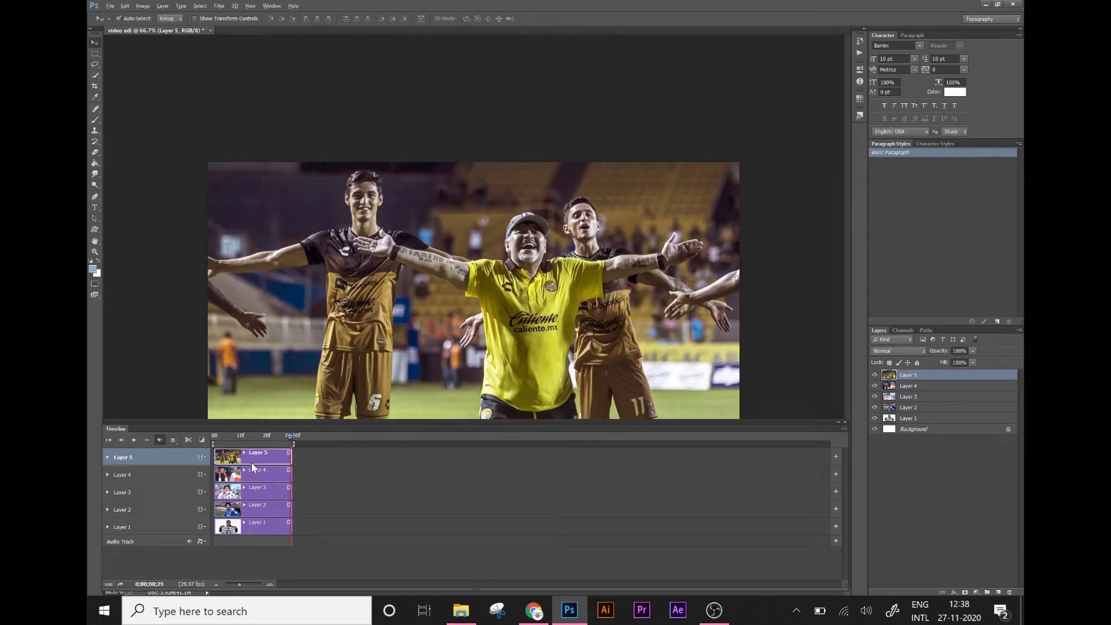
left_click(266, 506)
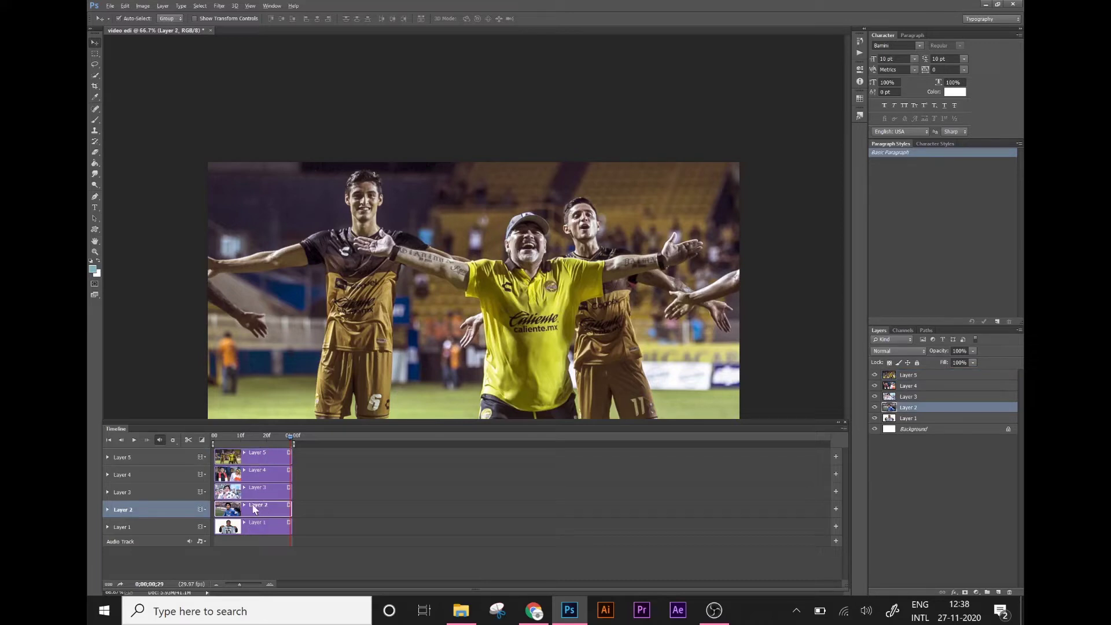
mouse_move(253, 509)
left_mouse_down()
mouse_move(342, 520)
mouse_move(332, 524)
left_mouse_up()
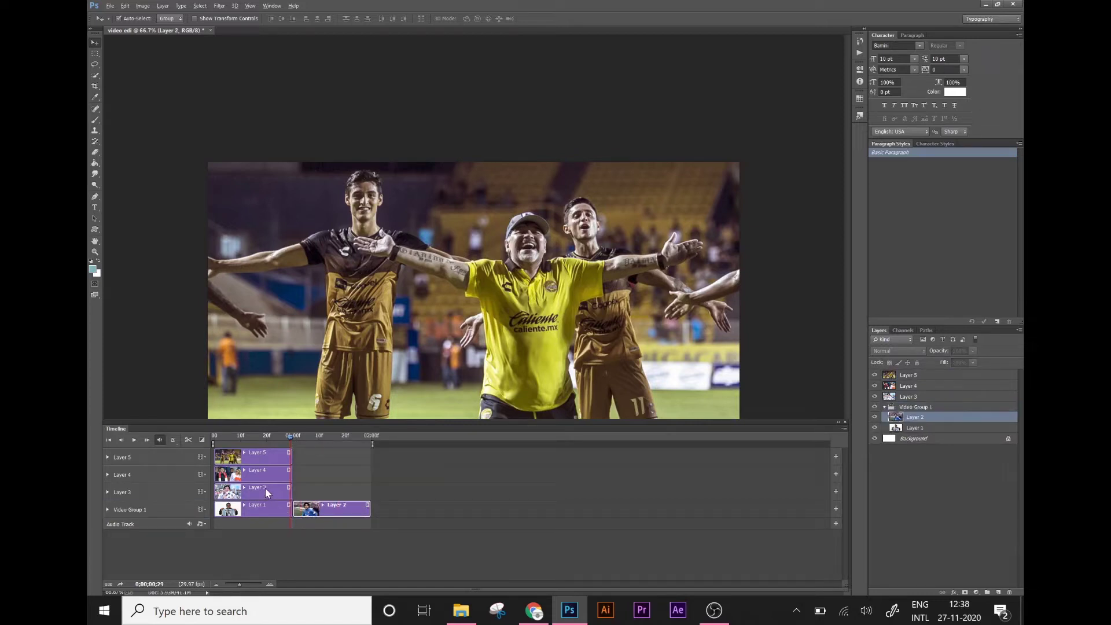
left_click_drag(265, 488, 444, 506)
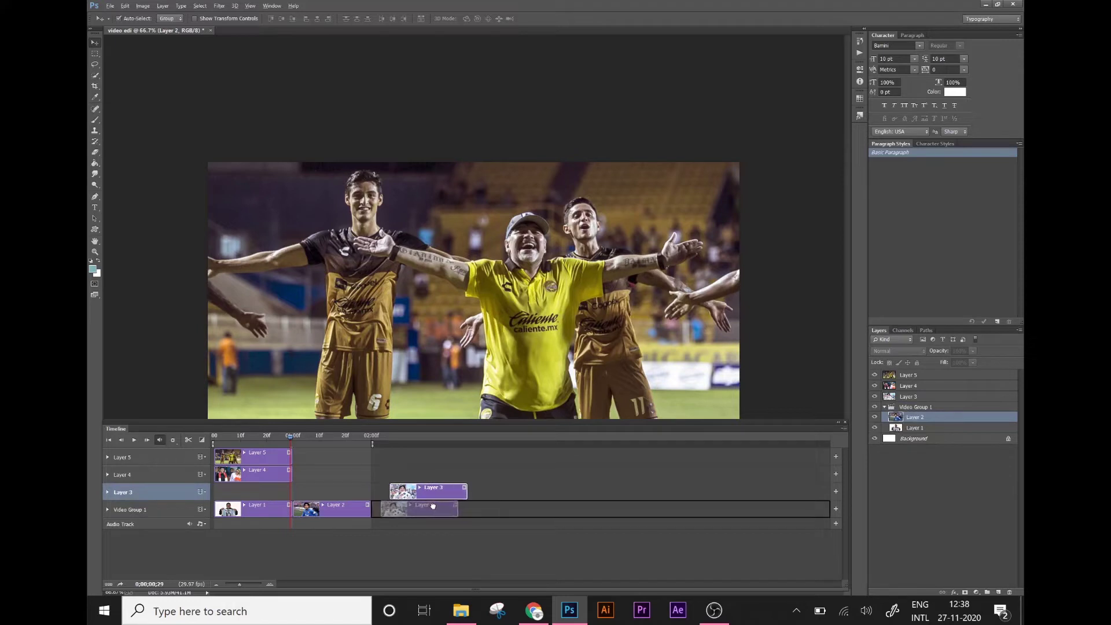
left_click_drag(445, 506, 422, 507)
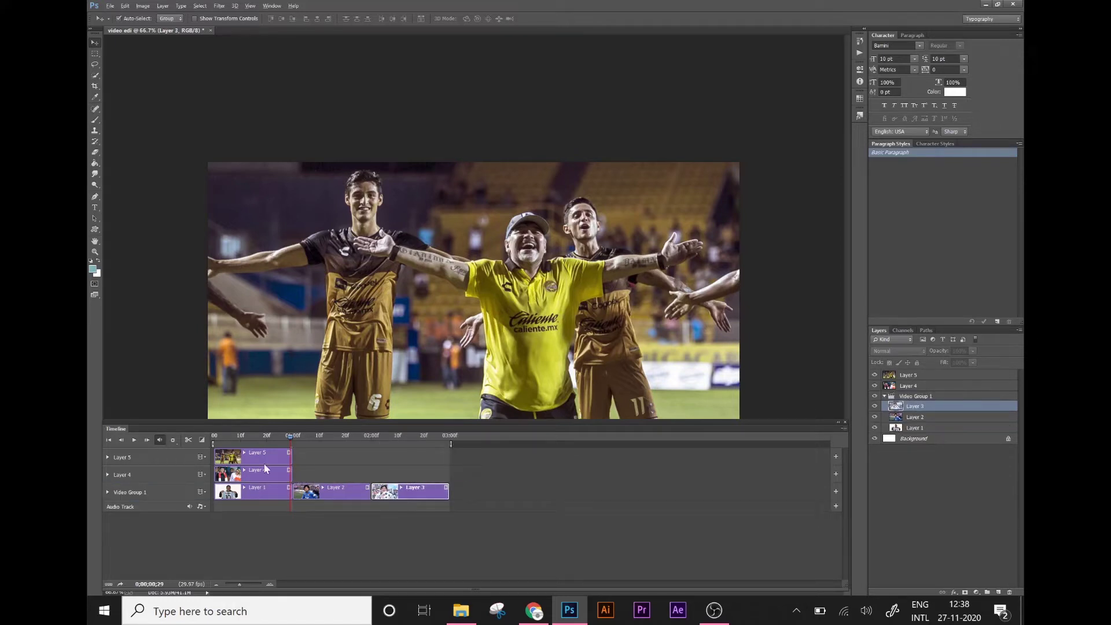
Step: Chain the Layer 4 and 5 clips after Layer 3 and return the playhead to the start
left_click_drag(259, 473, 495, 489)
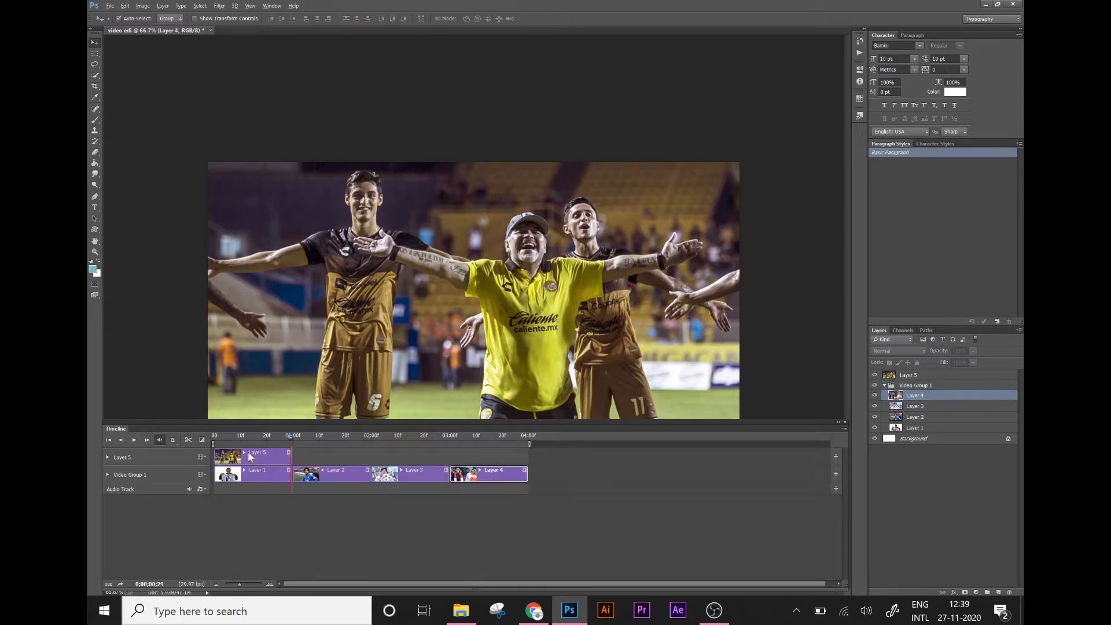
left_click_drag(248, 451, 570, 470)
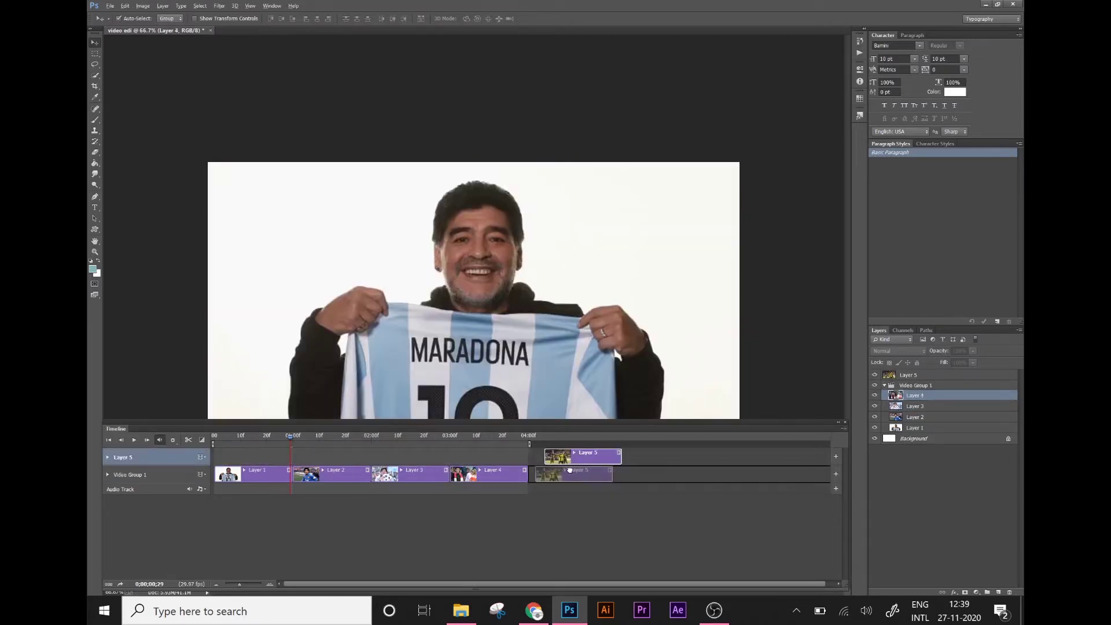
left_click_drag(571, 470, 556, 470)
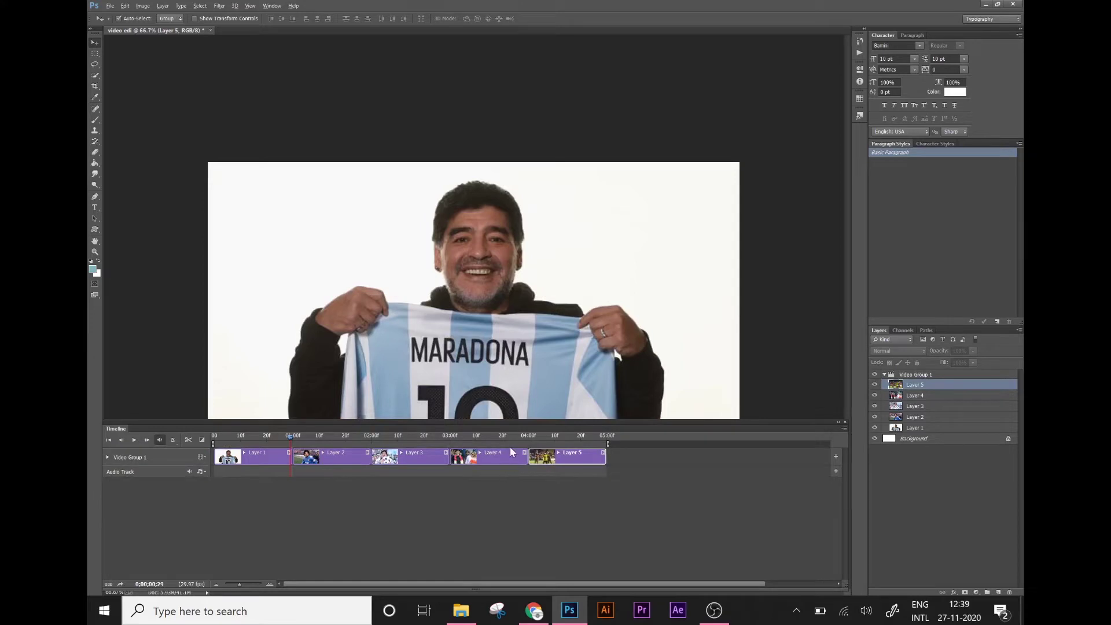
left_click_drag(291, 443, 212, 444)
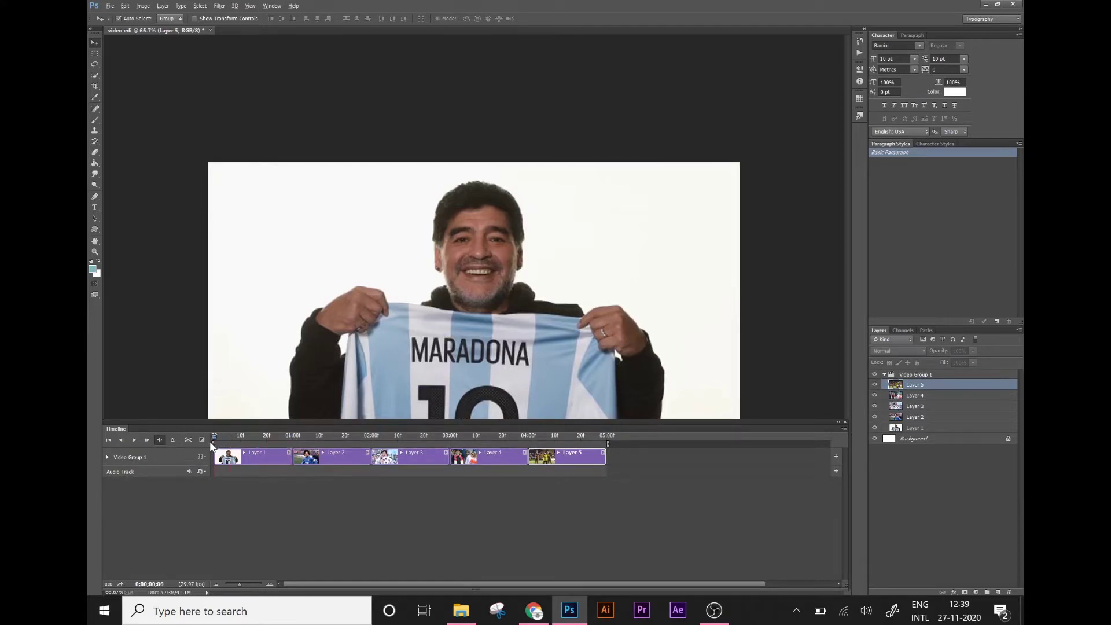
left_click(134, 440)
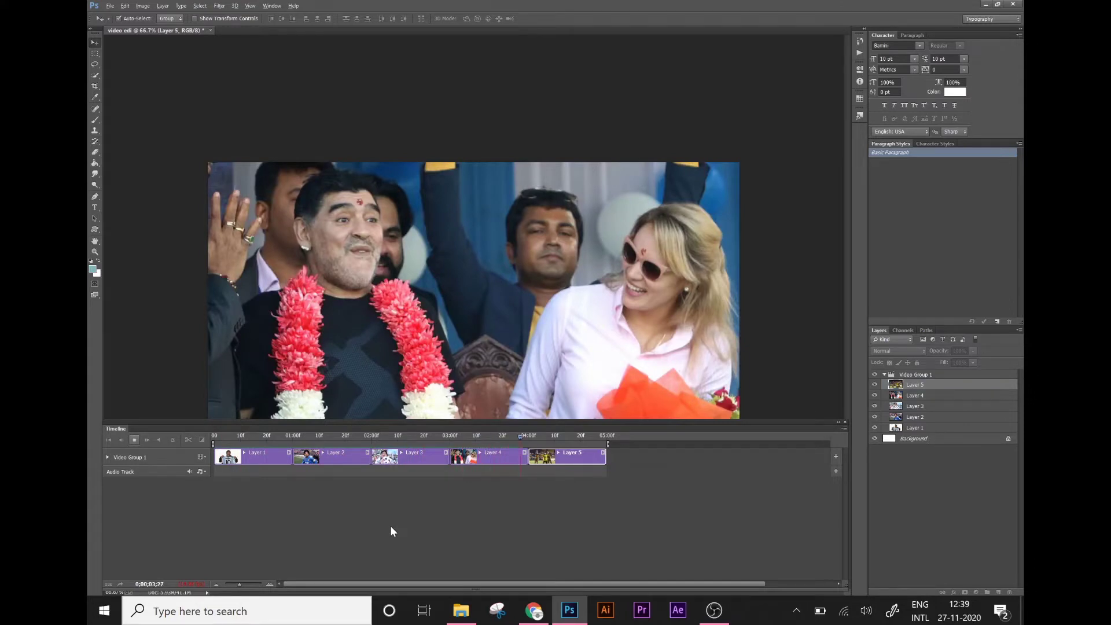
left_click(136, 440)
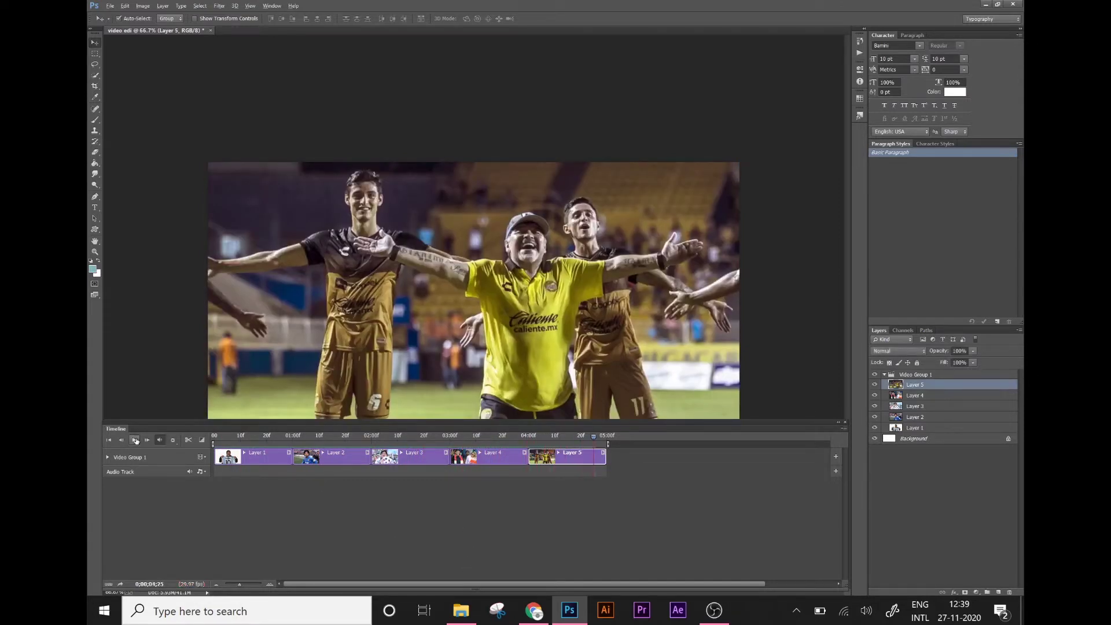
left_click(273, 455)
left_click(267, 436)
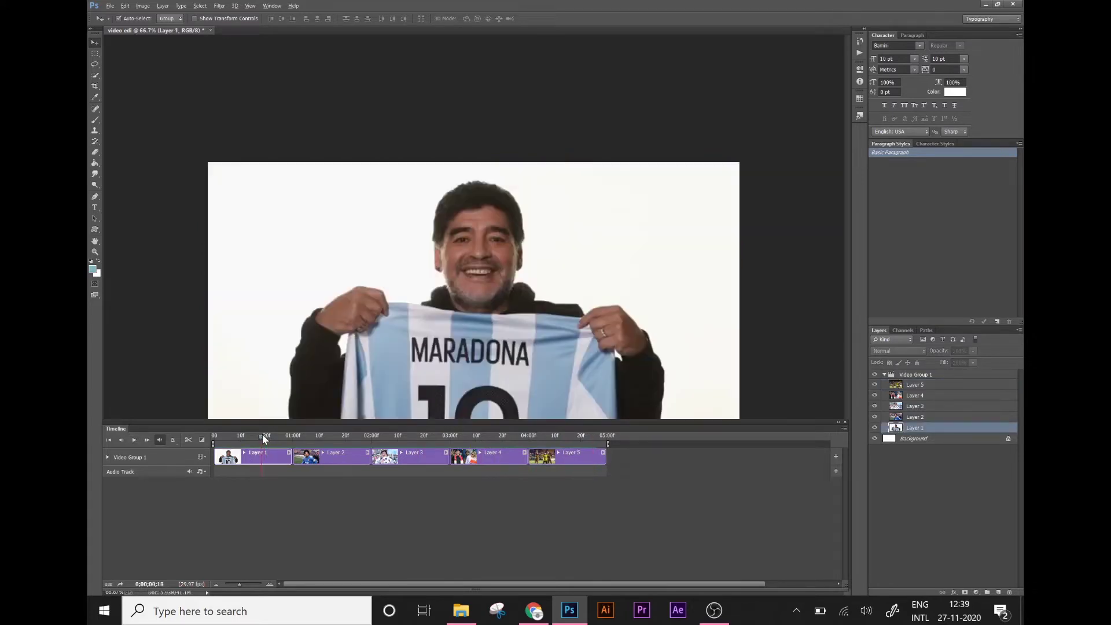
left_click_drag(263, 437, 278, 438)
key("space")
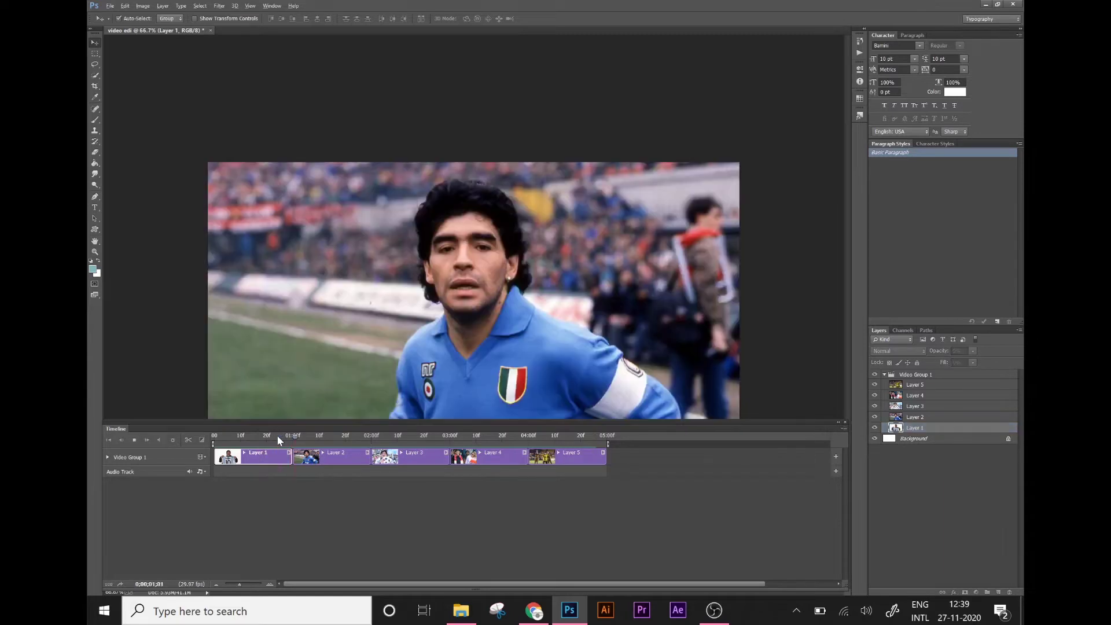
key("space")
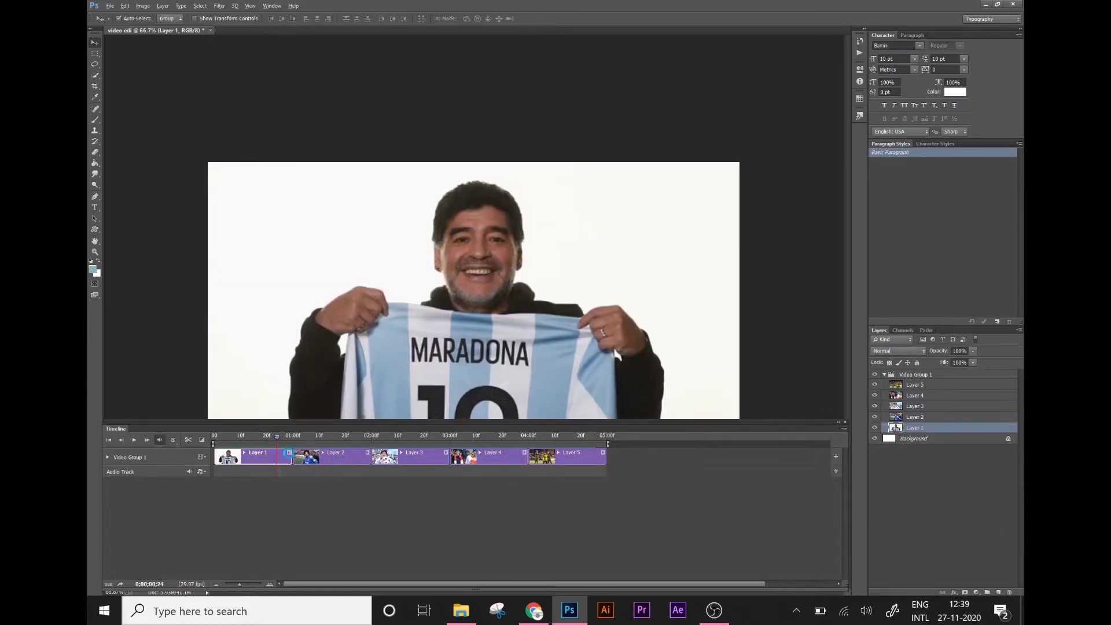
Step: Apply a Pan & Zoom motion with Pan 15 to the Layer 1 jersey-photo clip
left_click(288, 452)
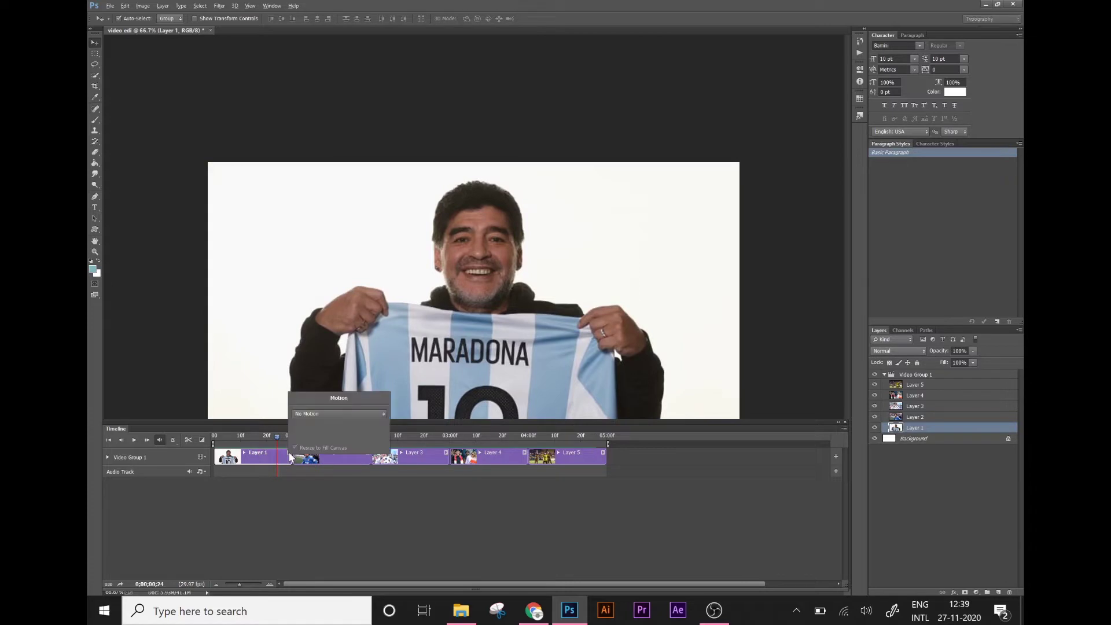
left_click(322, 414)
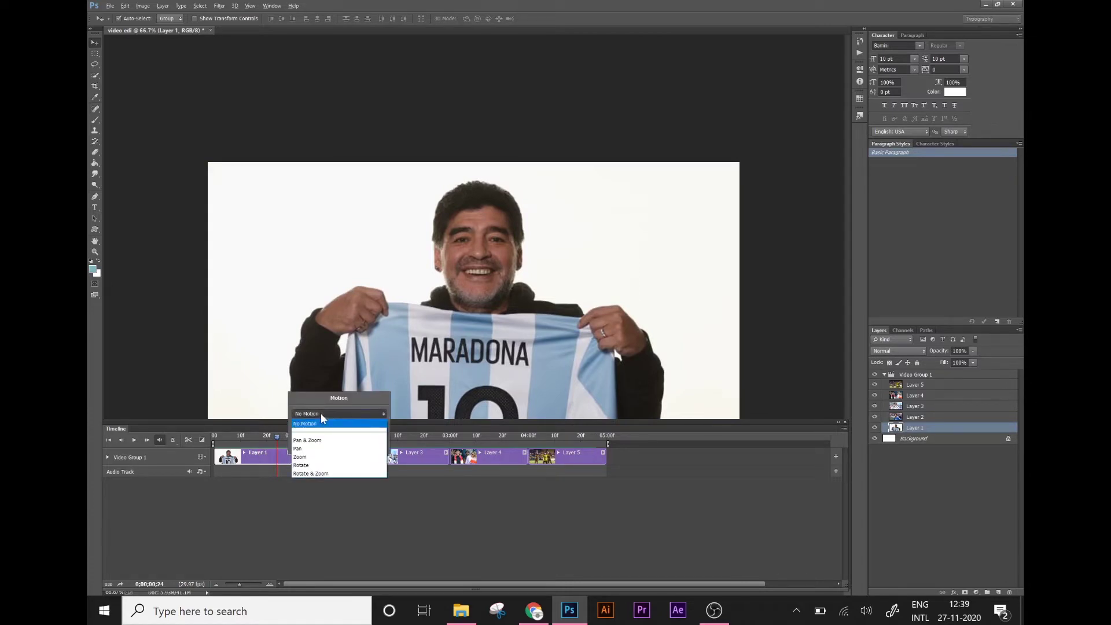
left_click(313, 444)
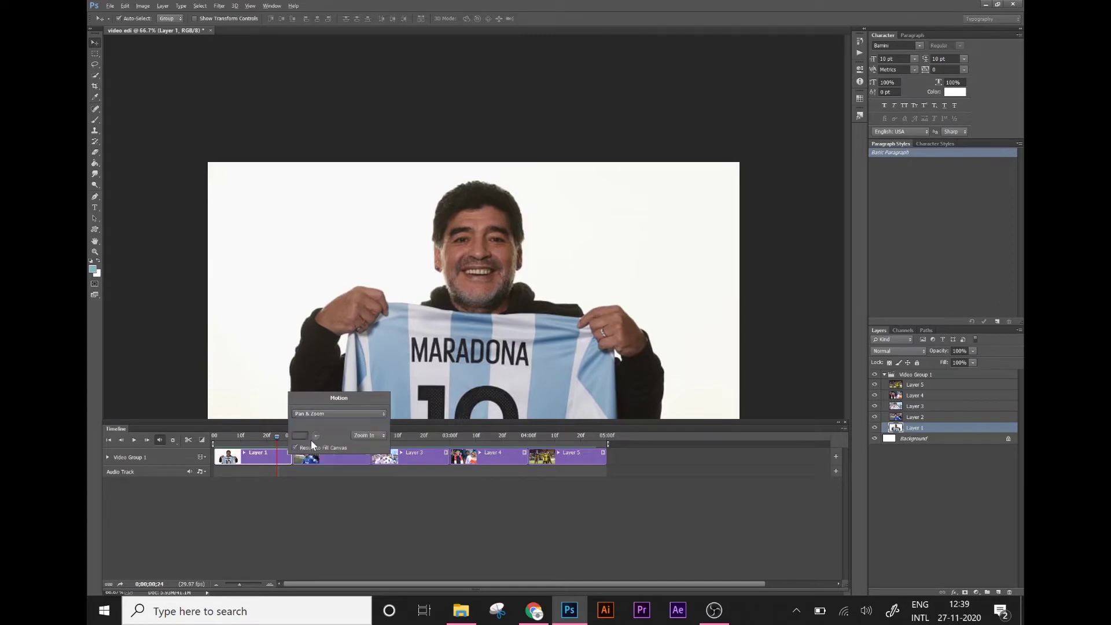
key("Tab")
key("Return")
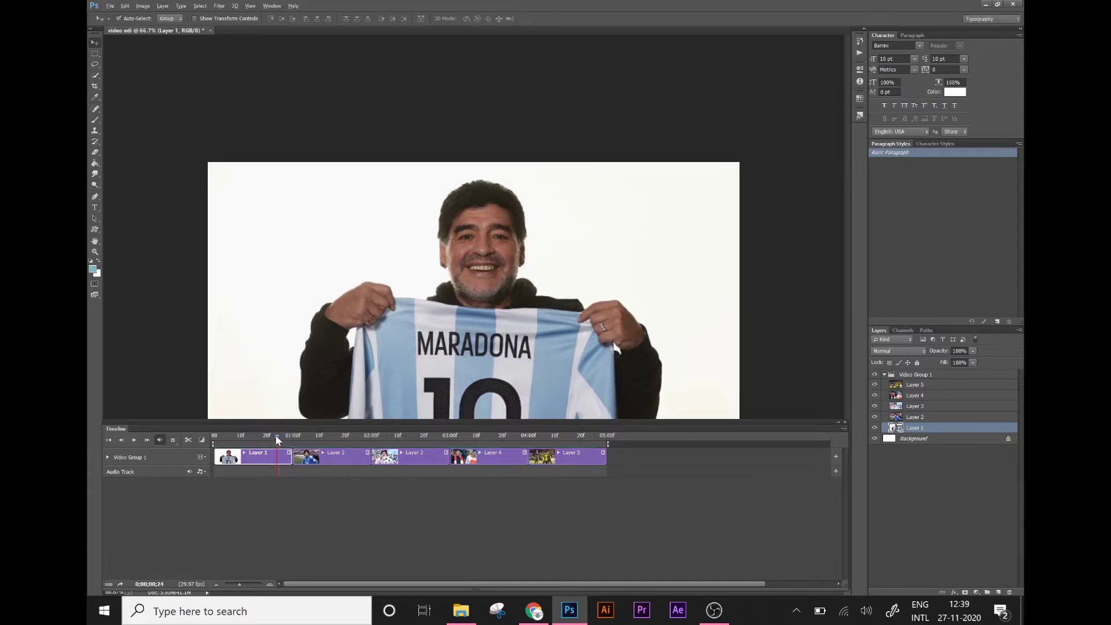
Step: Preview the first clip's motion from the start of the timeline
left_click_drag(279, 436, 199, 442)
left_click(135, 440)
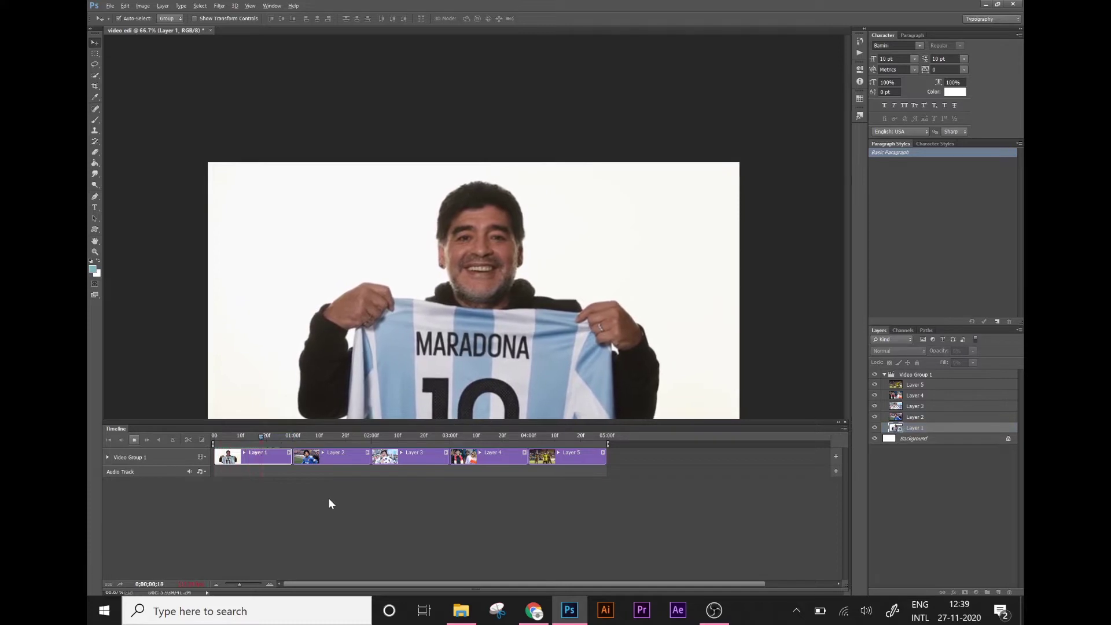
key("space")
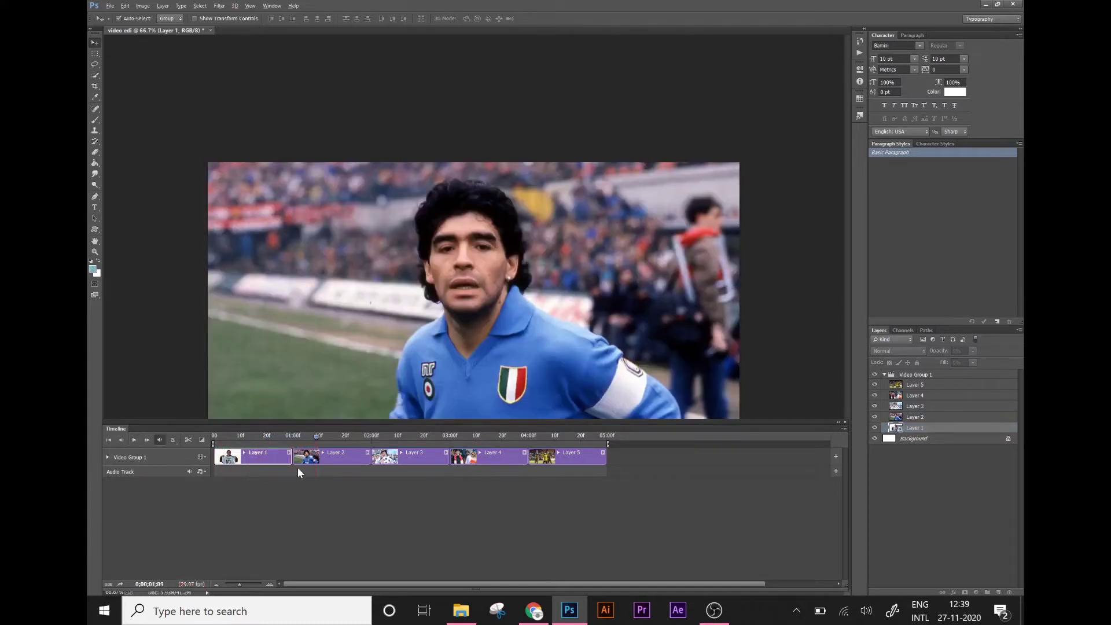
Step: Lower the Timeline panel's top border to enlarge the canvas view, then replay the first clip
left_click_drag(263, 439, 251, 439)
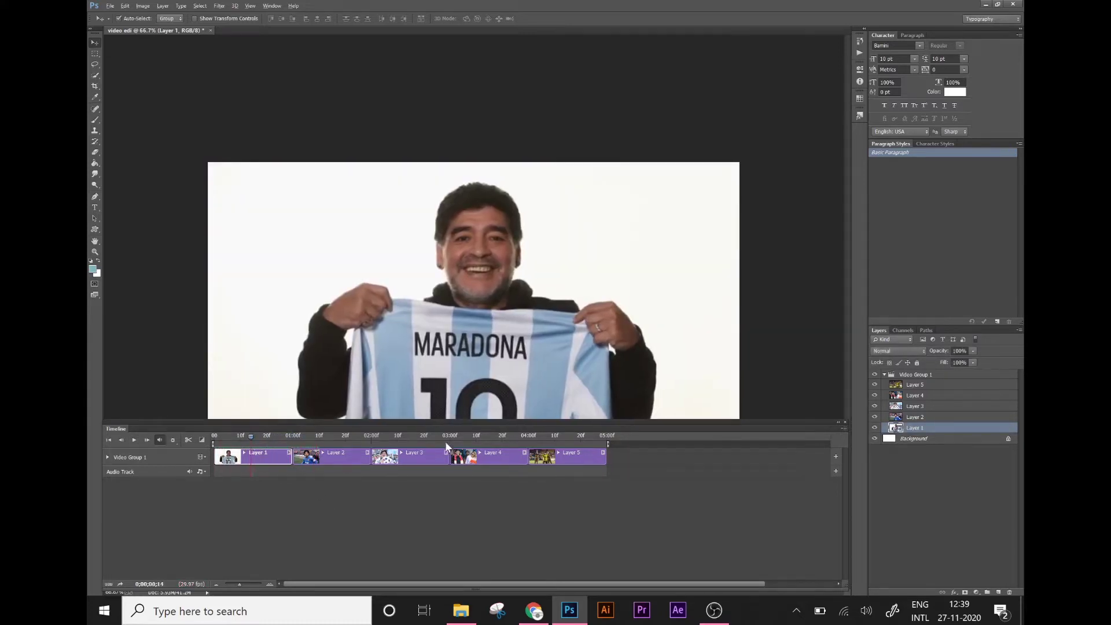
left_click_drag(450, 423, 441, 494)
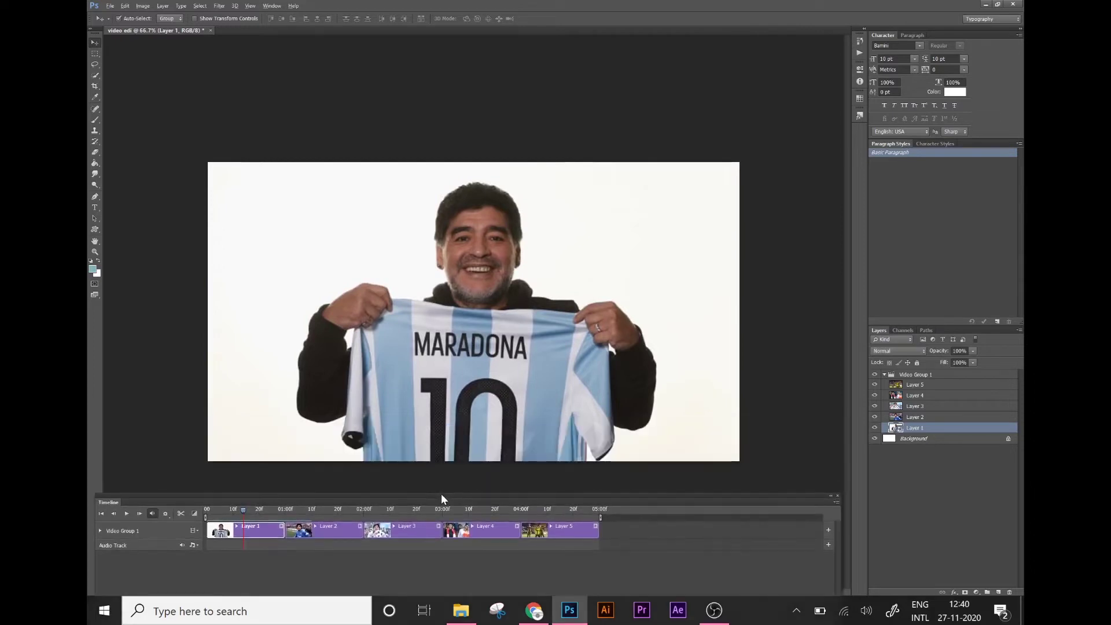
left_click_drag(243, 510, 222, 510)
left_click(126, 514)
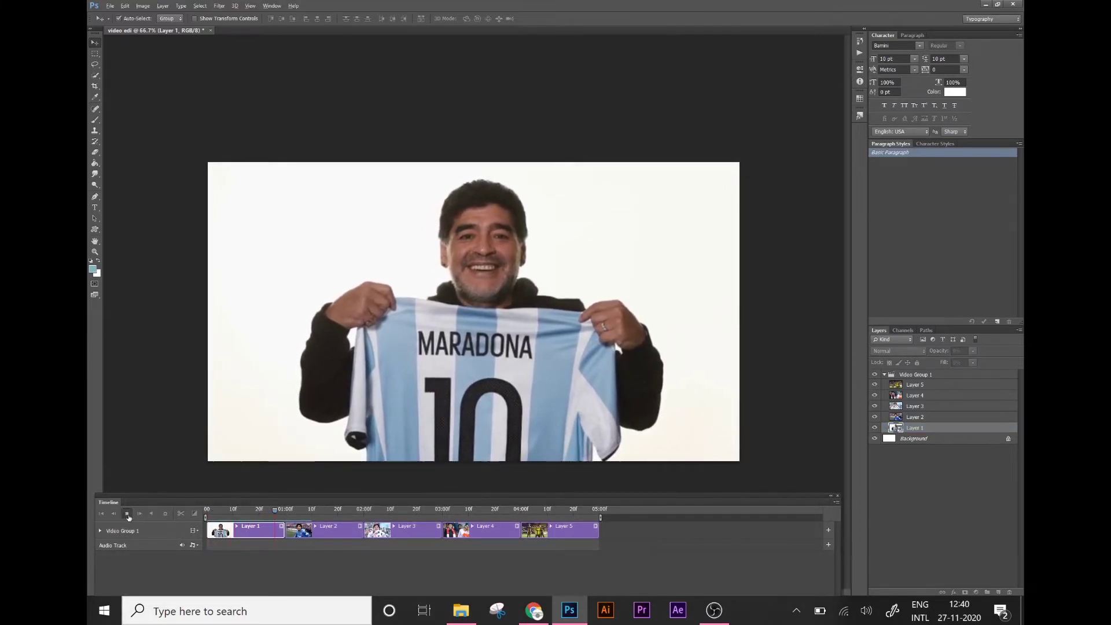
left_click(263, 525)
left_click(281, 527)
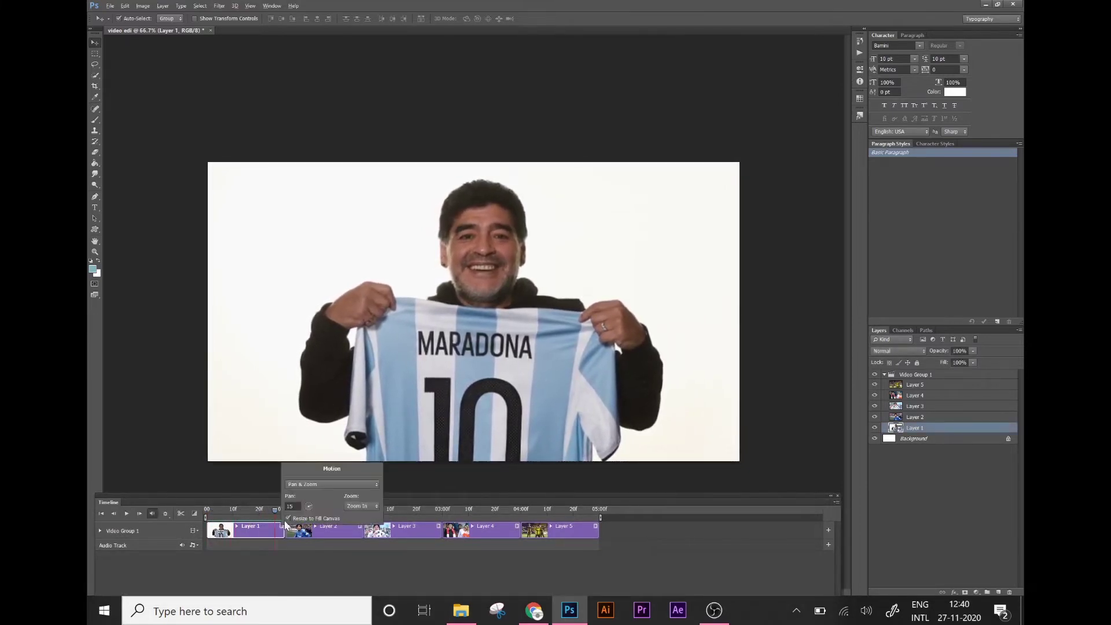
Step: Replay the first clip's motion from about frame 5
left_click(308, 485)
left_click(308, 495)
left_click_drag(276, 511, 221, 524)
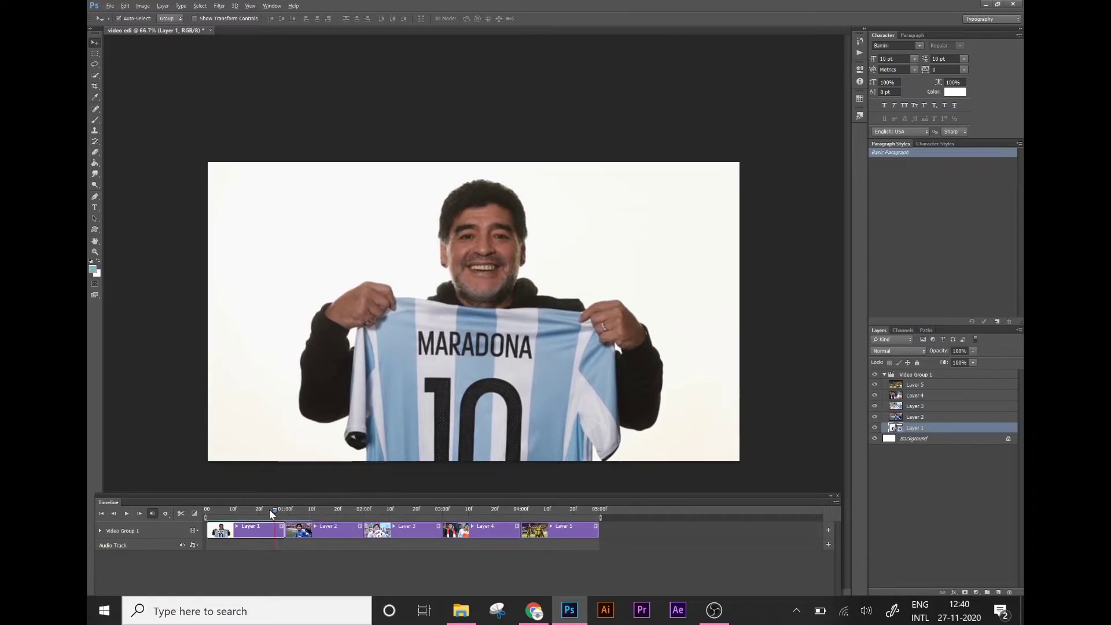
key("space")
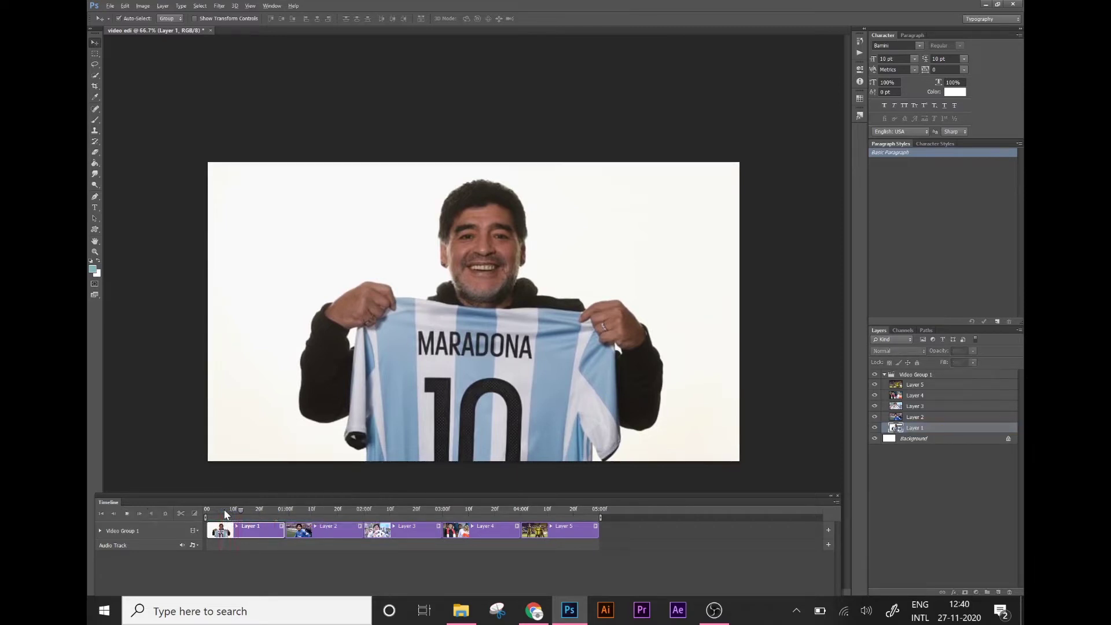
Step: Reapply Pan & Zoom to the Layer 1 clip with a revised Pan value and preview it from 0
left_click(282, 526)
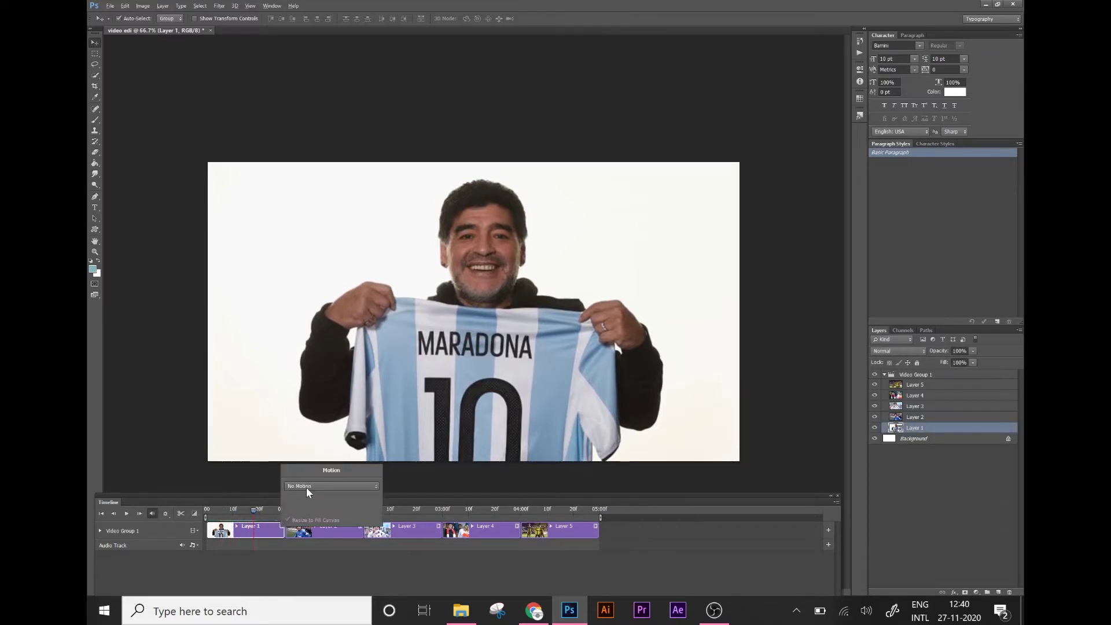
left_click(309, 487)
left_click(301, 513)
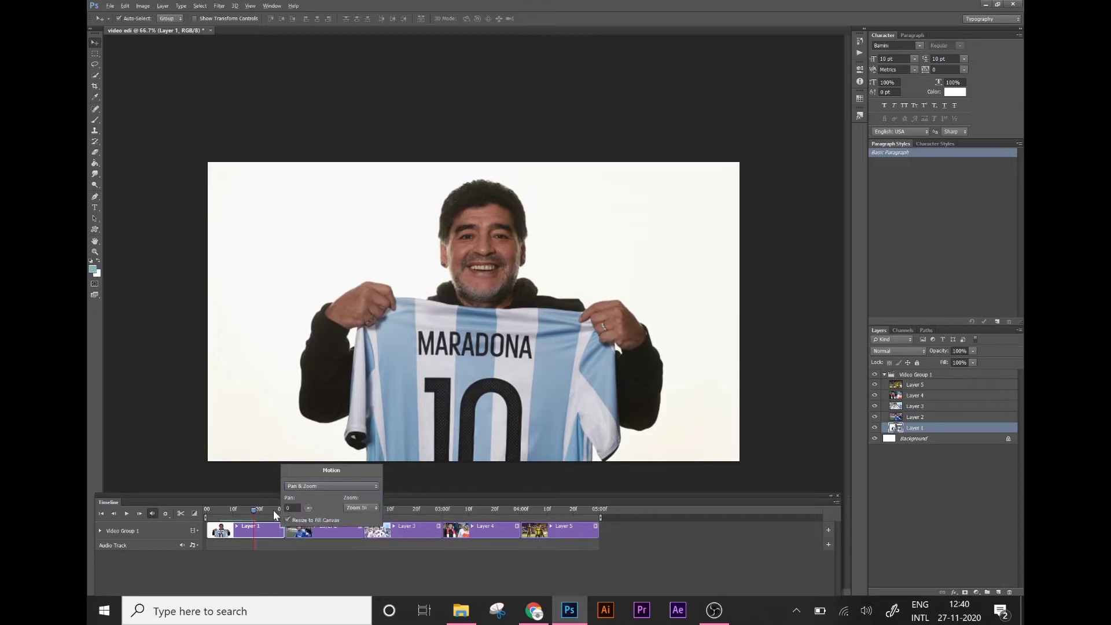
left_click(293, 508)
left_click(257, 510)
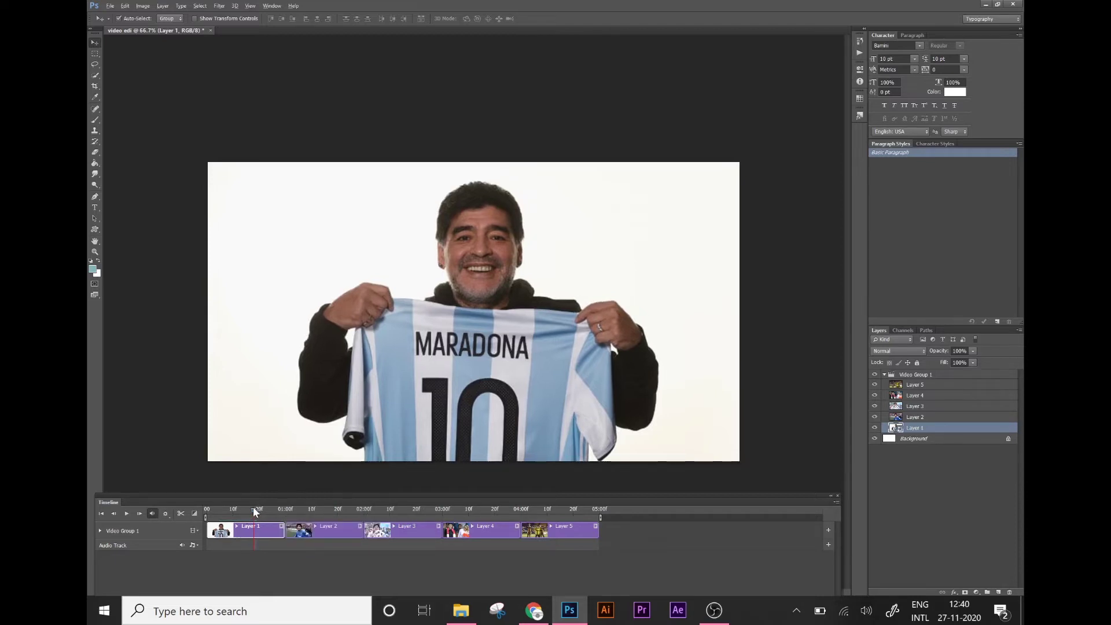
left_click_drag(257, 508, 207, 509)
left_click(125, 514)
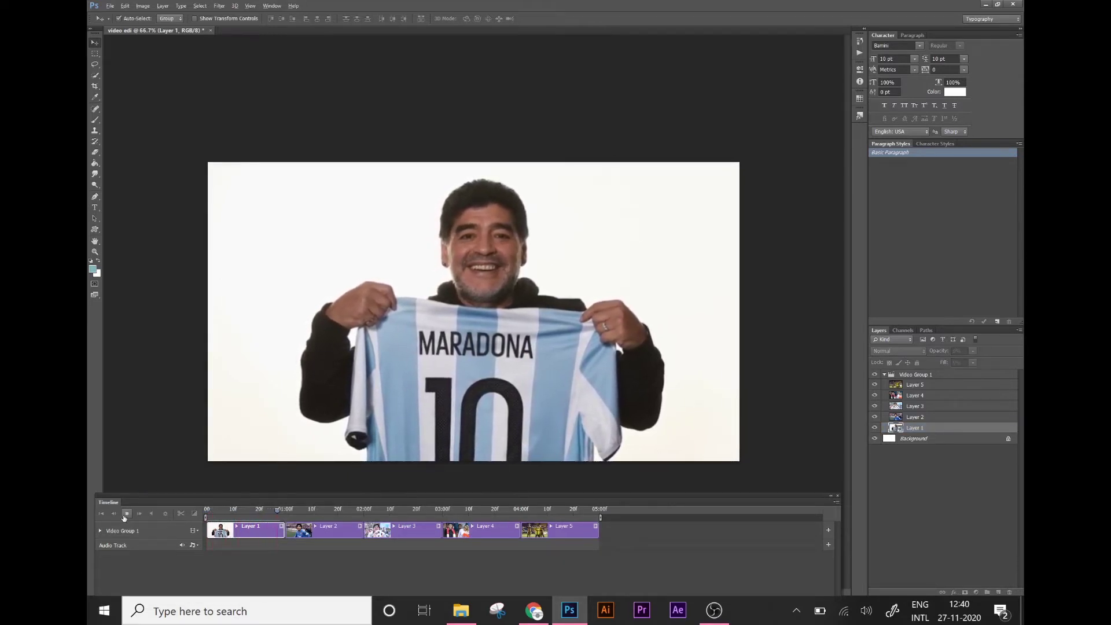
left_click(125, 515)
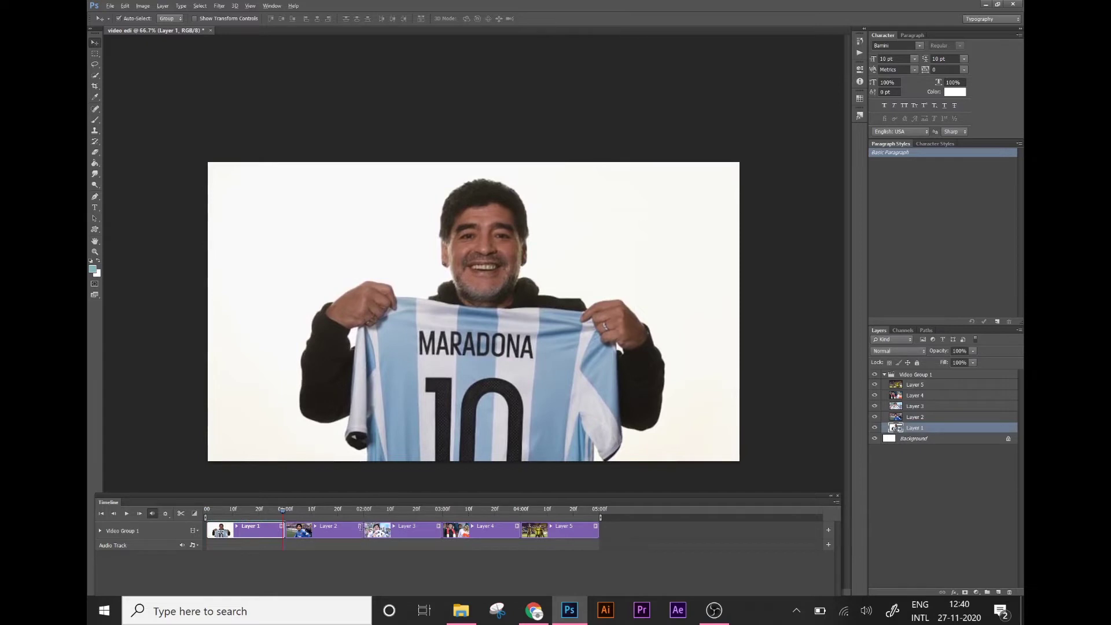
Step: Give the second clip a Pan motion
left_click(360, 526)
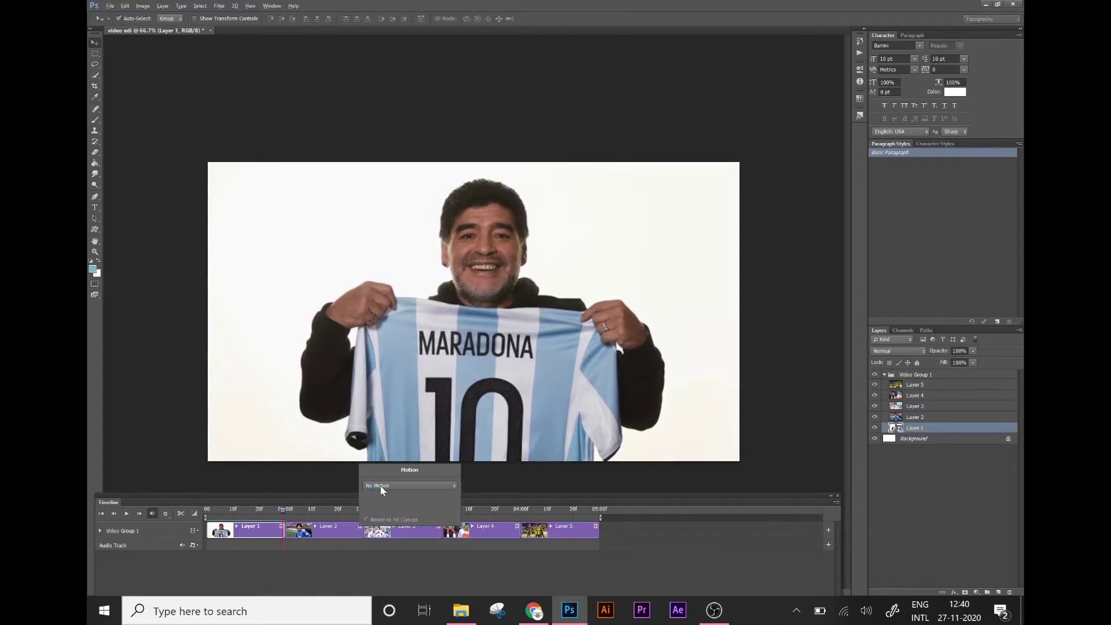
left_click(382, 489)
left_click(403, 524)
left_click(370, 508)
left_click(317, 504)
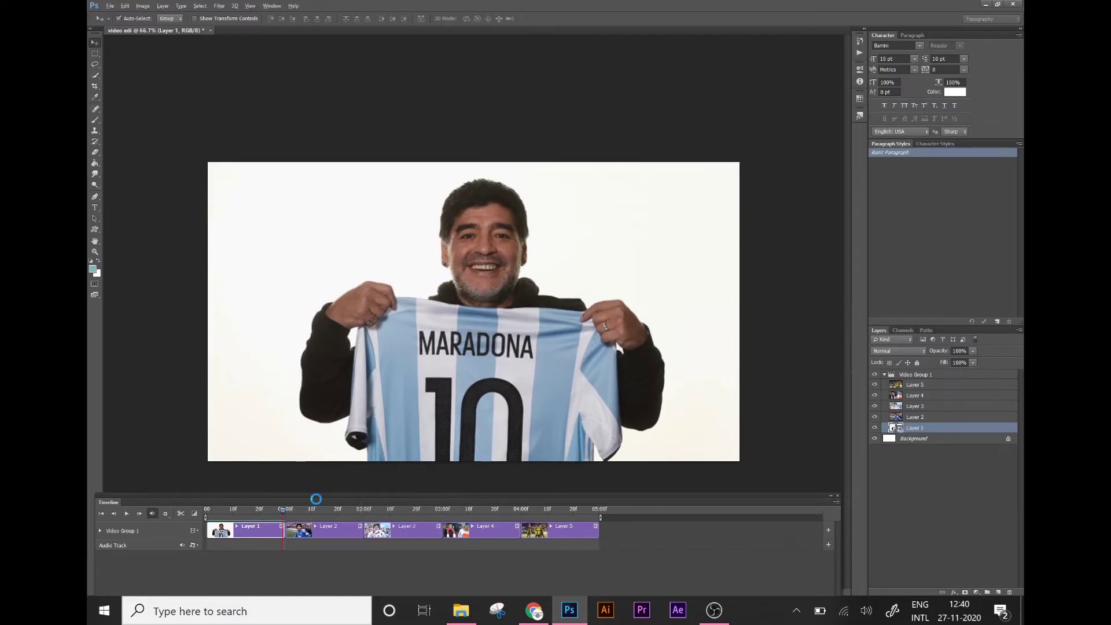
Step: Give the third clip a Zoom motion set to Zoom Out
left_click(438, 527)
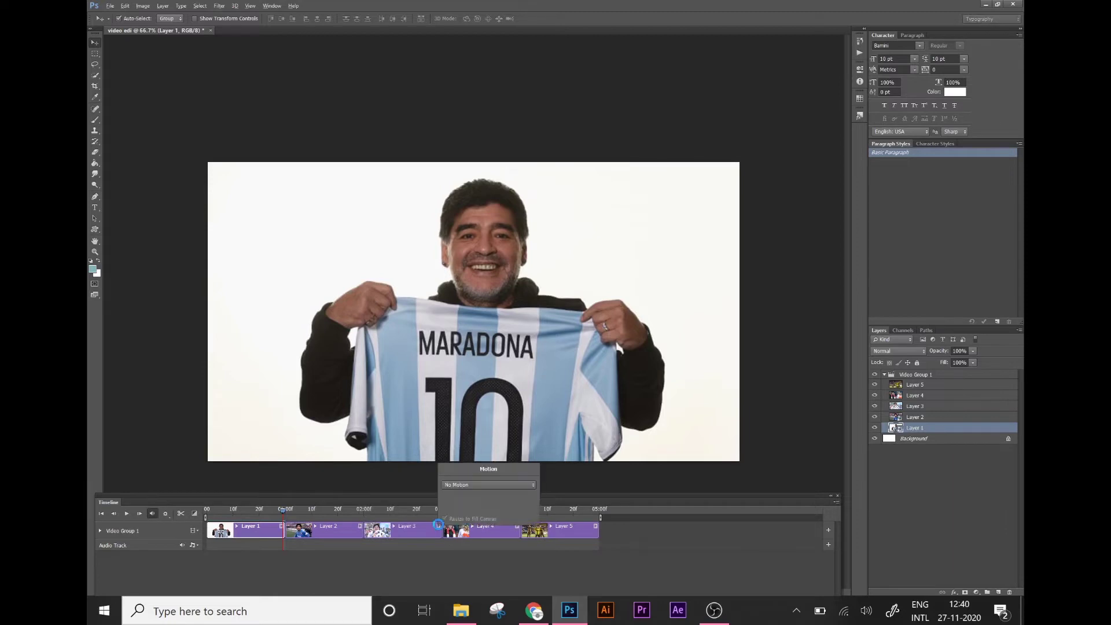
left_click(457, 484)
left_click(460, 528)
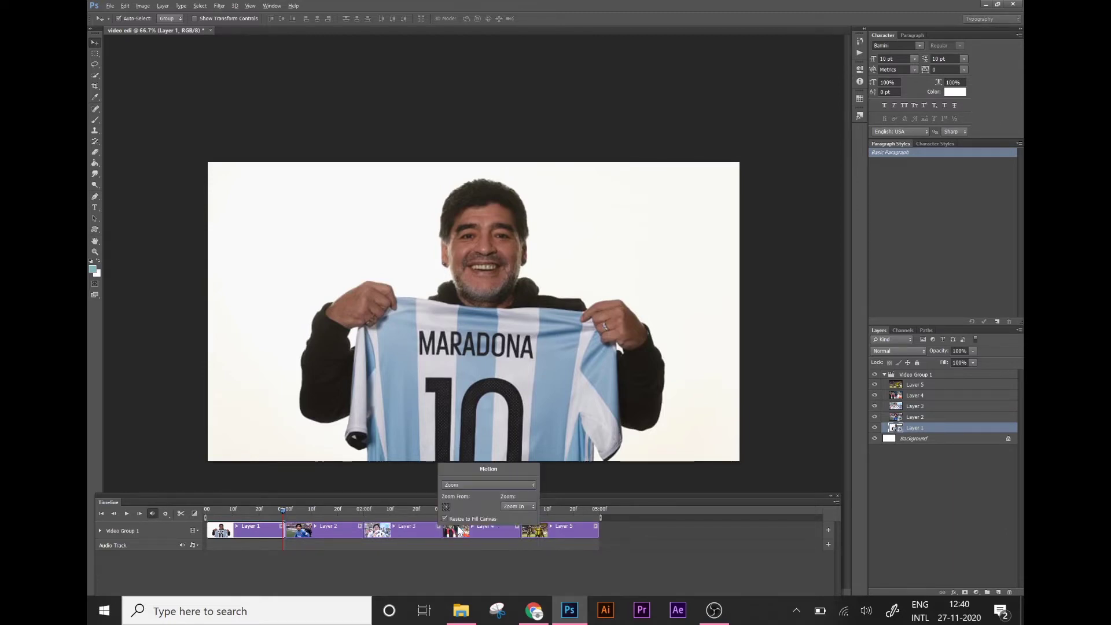
left_click(515, 507)
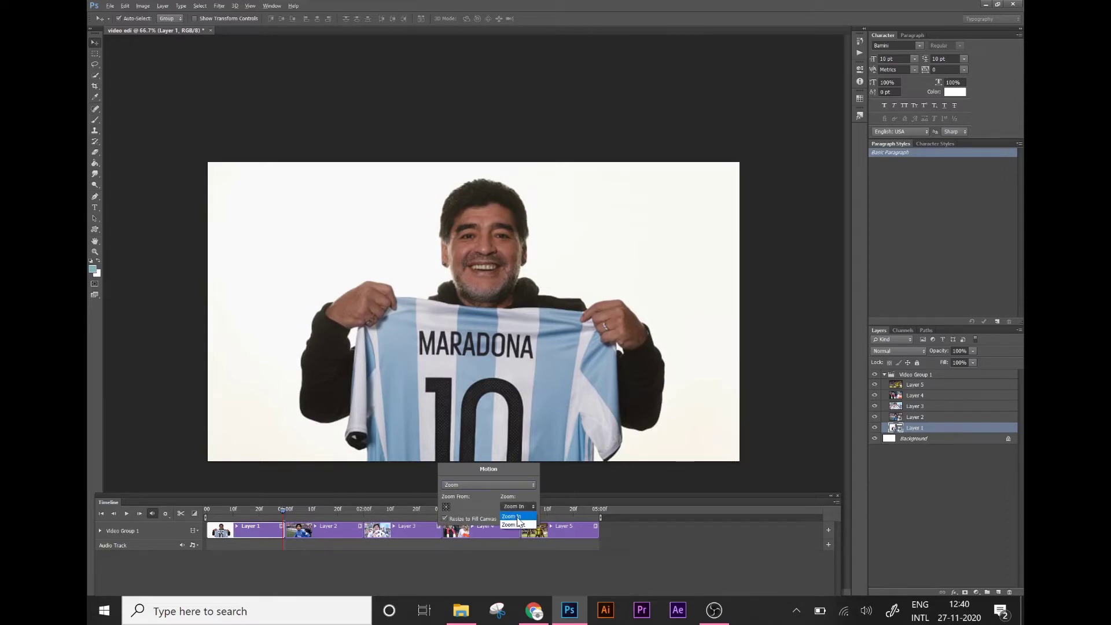
left_click(517, 525)
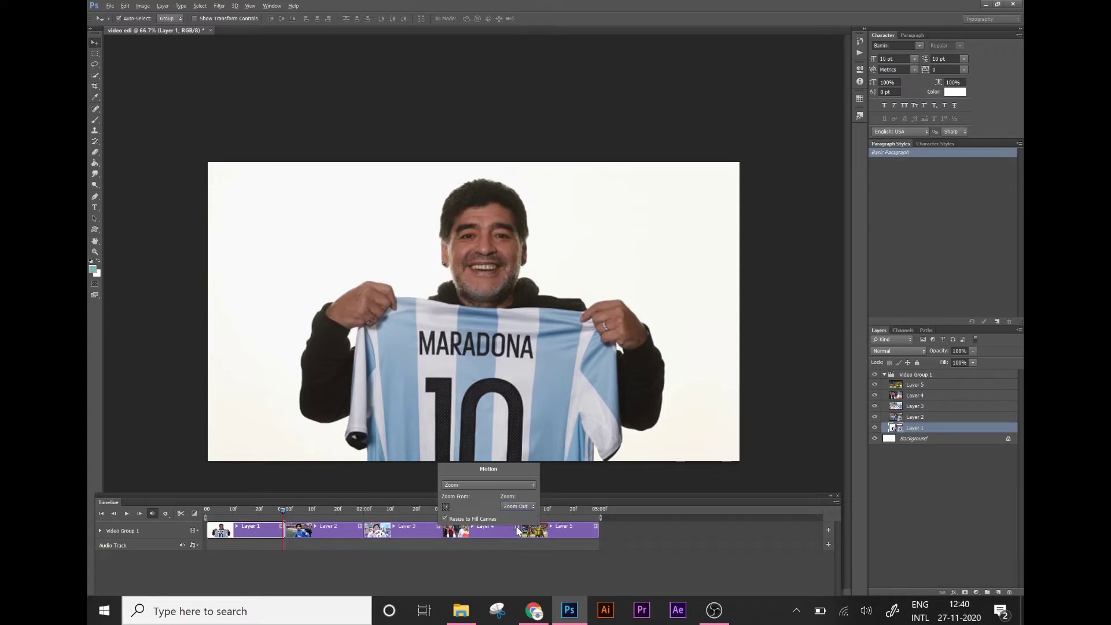
left_click(595, 529)
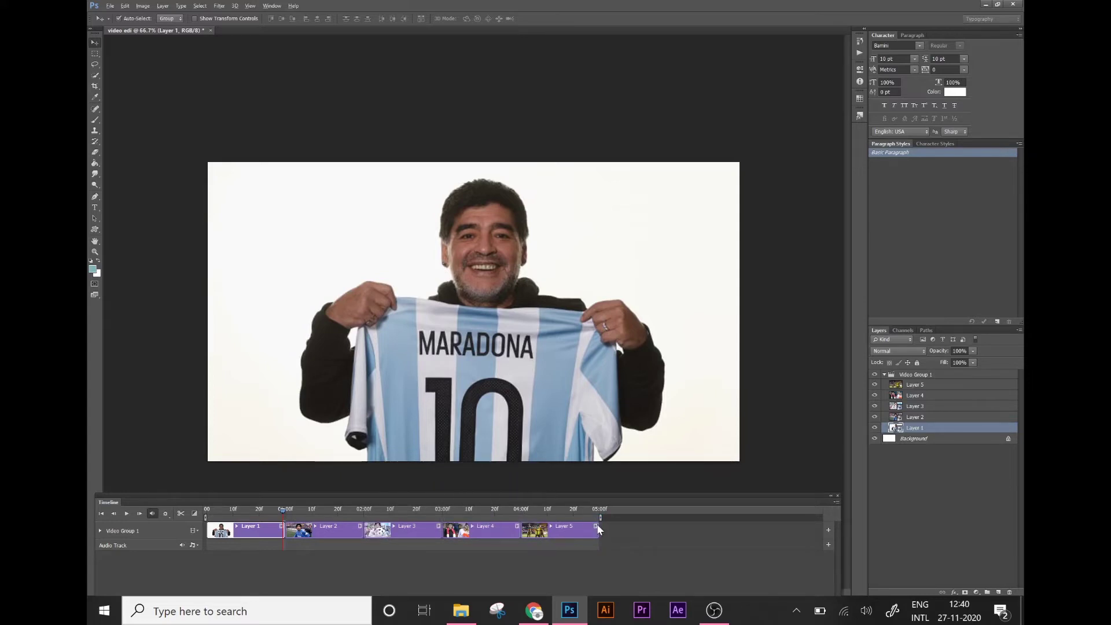
Step: Give the last clip a clockwise Rotate motion
left_click(593, 527)
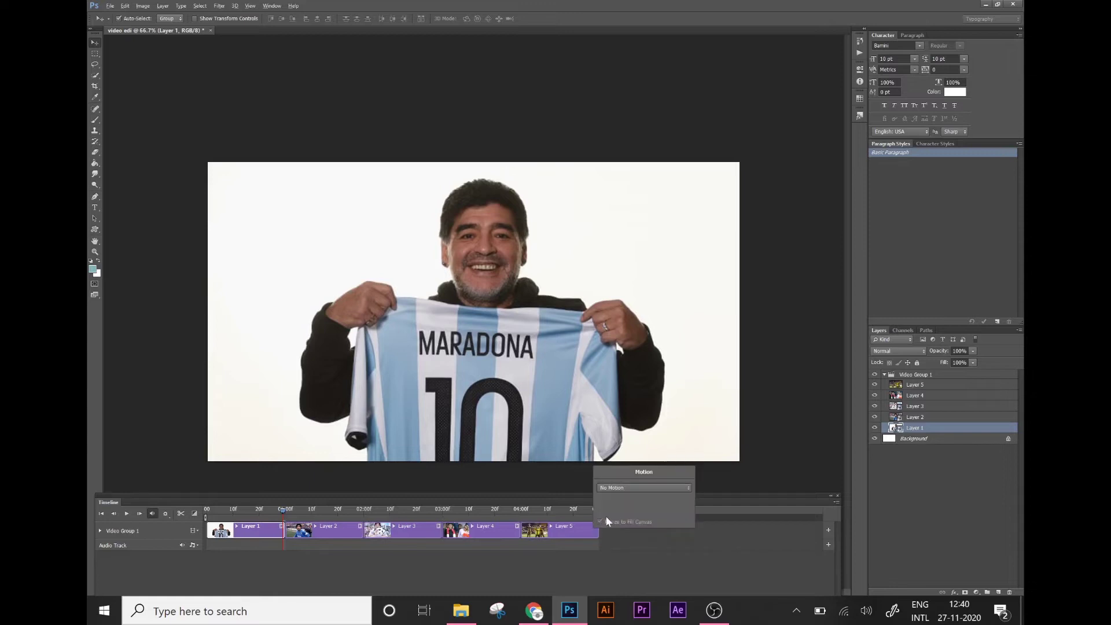
left_click(613, 488)
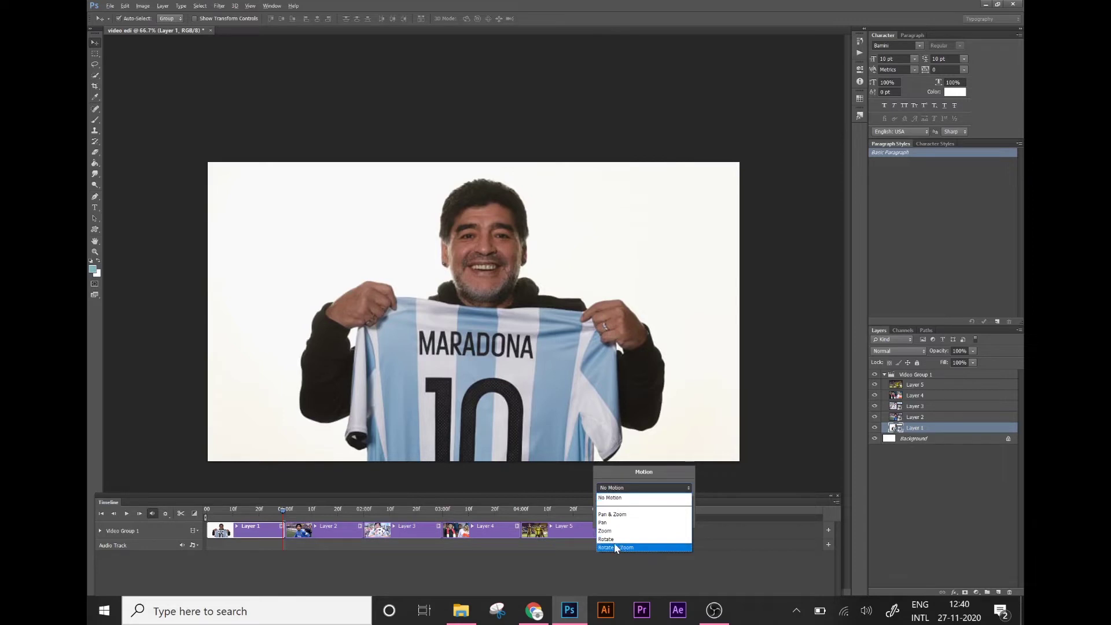
left_click(608, 539)
left_click(414, 514)
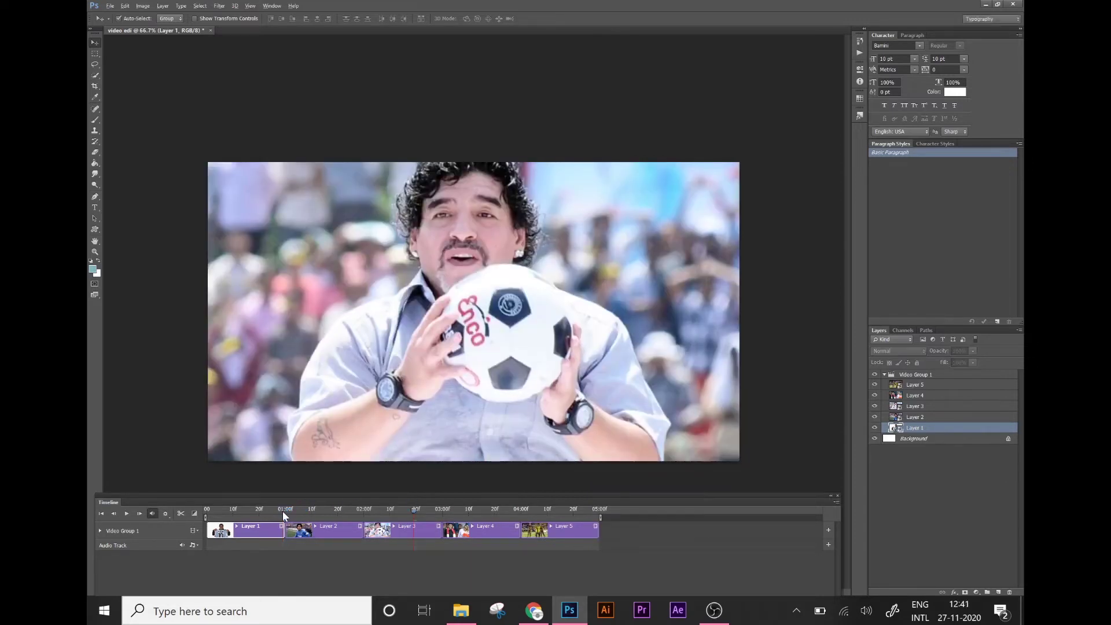
Step: Set the fourth clip to a clockwise, zoom-in Rotate & Zoom, previewing the slideshow before and after
left_click(207, 510)
left_click(126, 514)
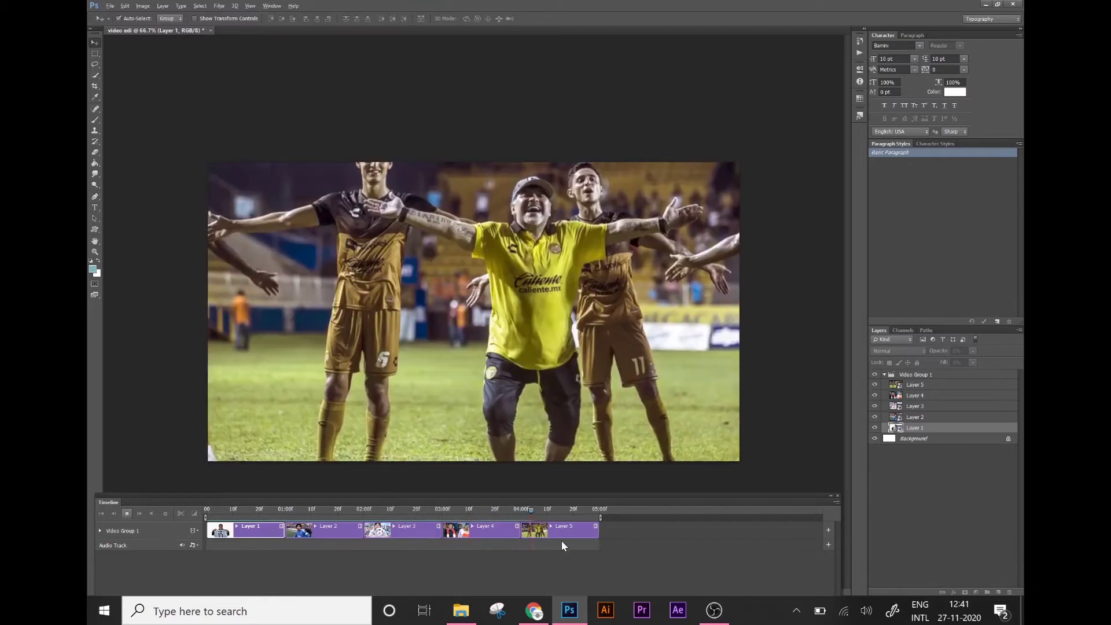
left_click(516, 525)
left_click(543, 487)
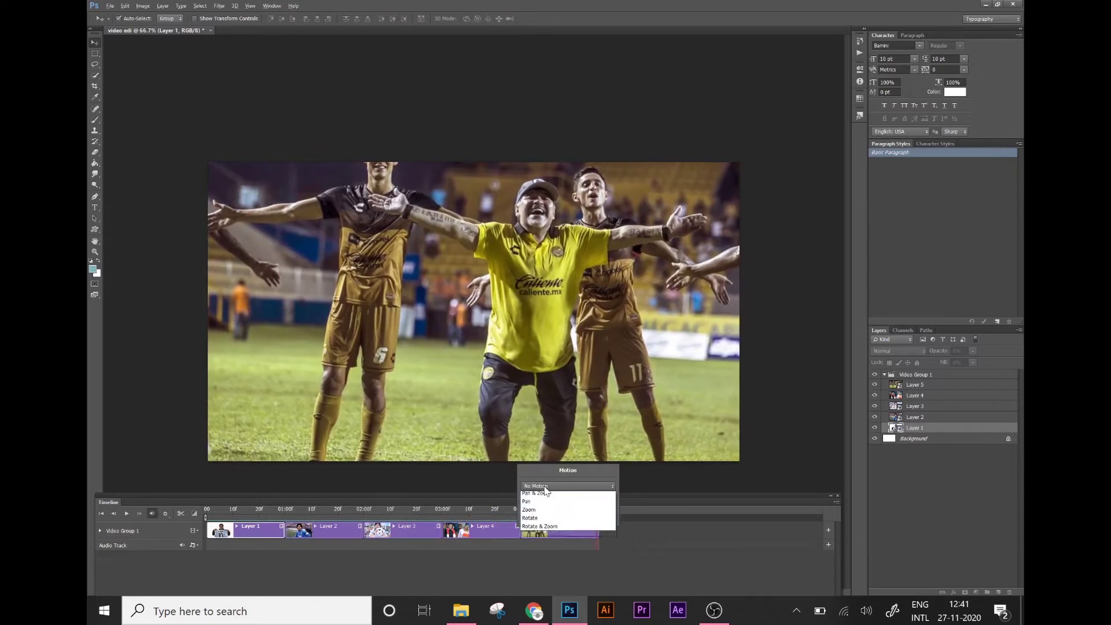
left_click(541, 546)
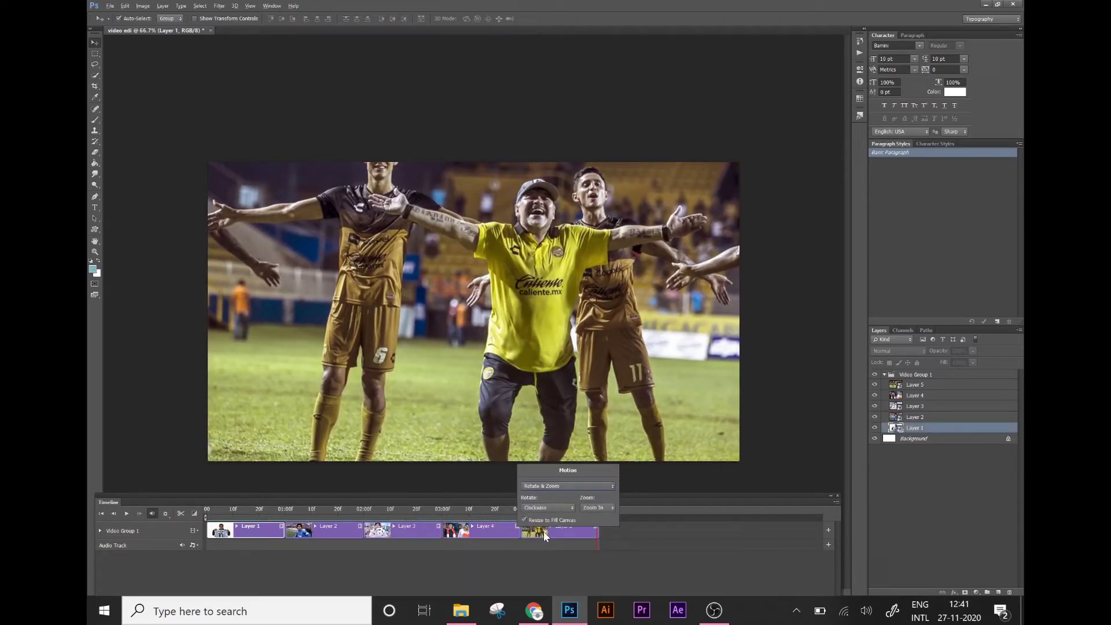
left_click(572, 508)
left_click(564, 510)
left_click(603, 511)
left_click(148, 484)
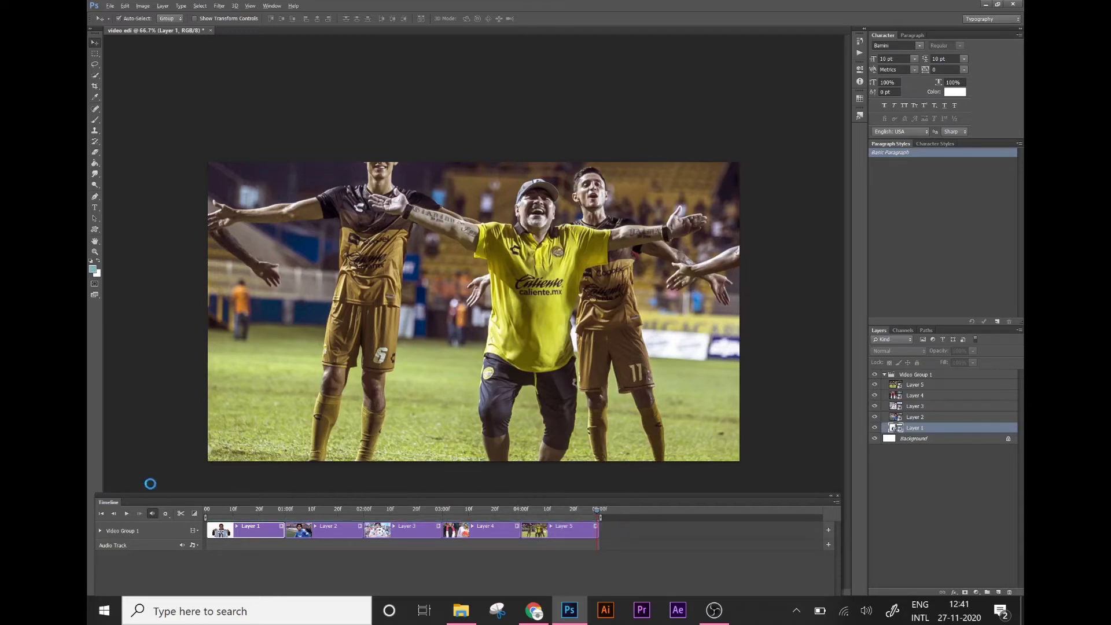
left_click(127, 517)
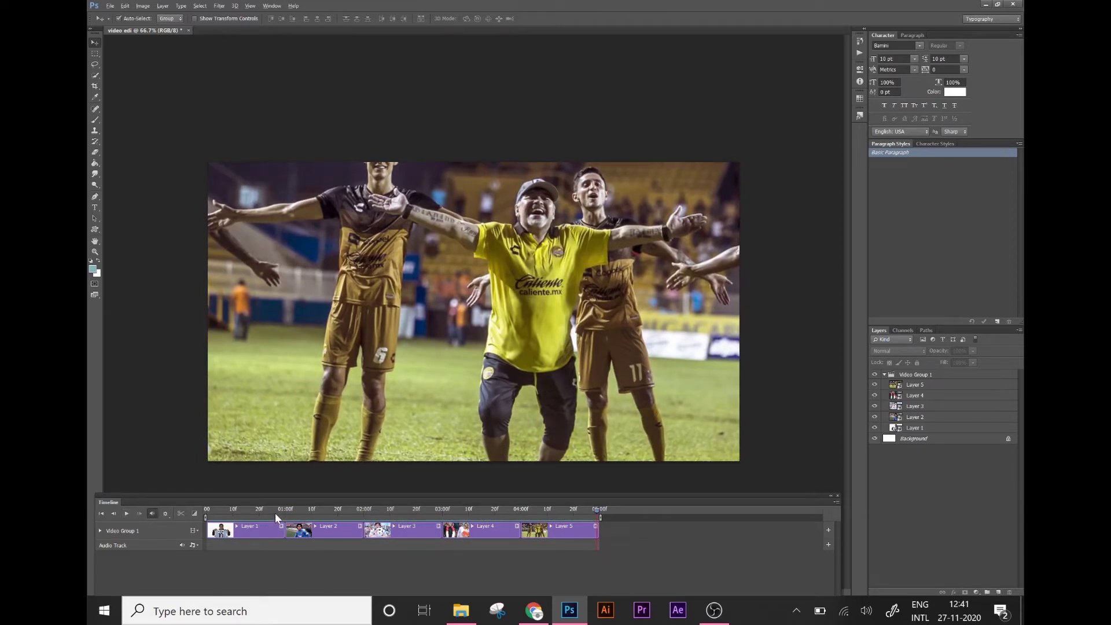
Step: Move the playhead near the start and show the Fade, Cross Fade and Fade With Black/White/Color transitions
mouse_move(270, 509)
left_mouse_down()
mouse_move(254, 517)
mouse_move(293, 522)
mouse_move(276, 519)
left_mouse_up()
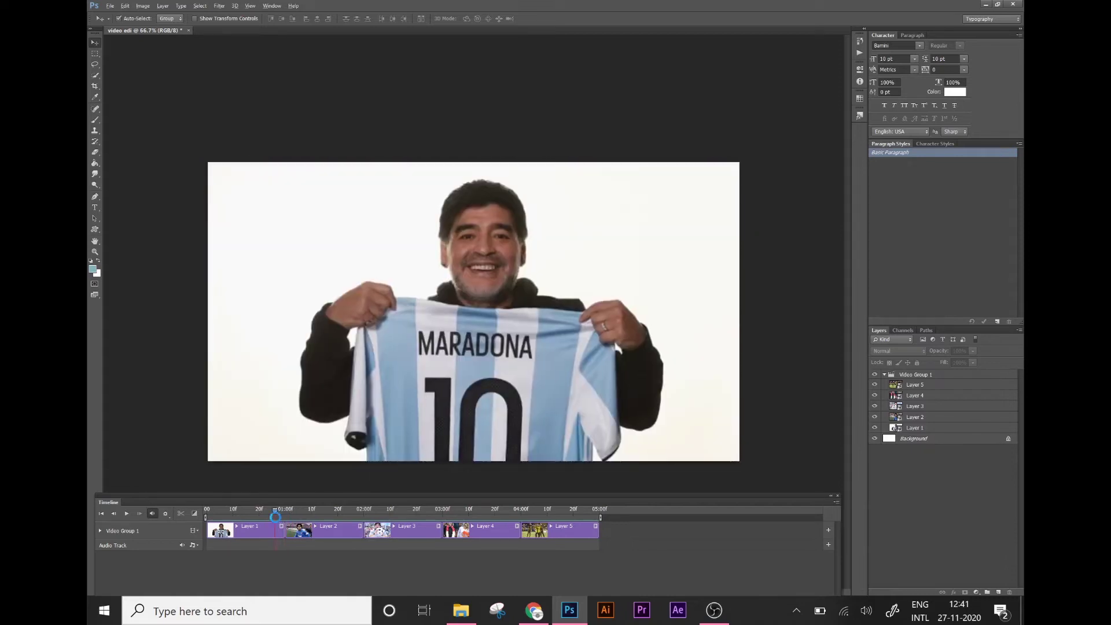
left_click(194, 513)
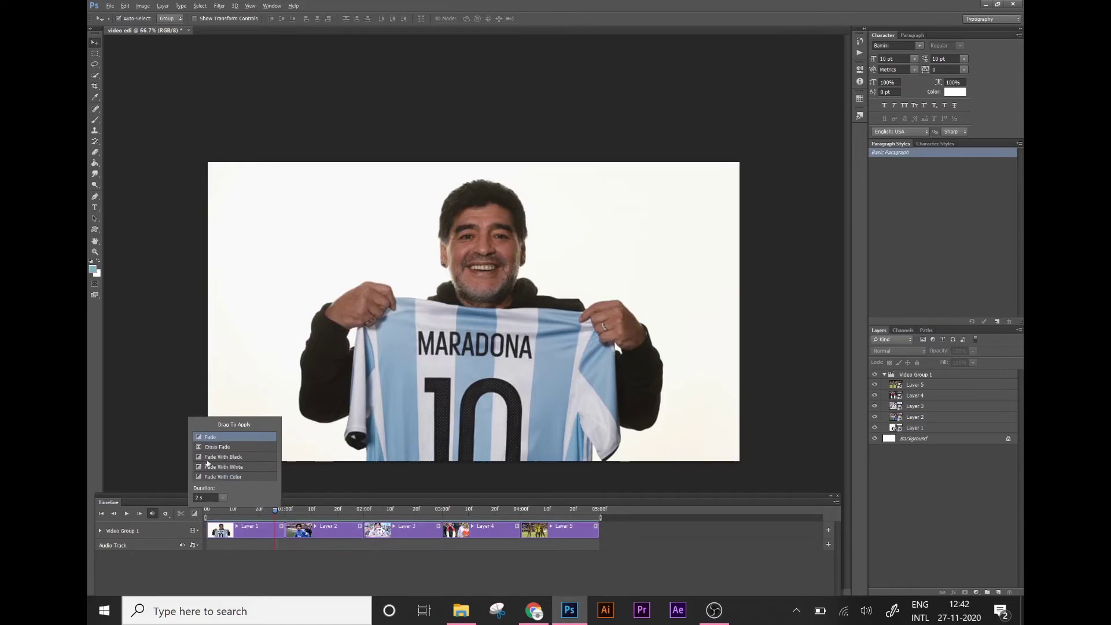
Step: Try a Fade With Black at the second clip's start, preview it, then delete it
left_click(219, 458)
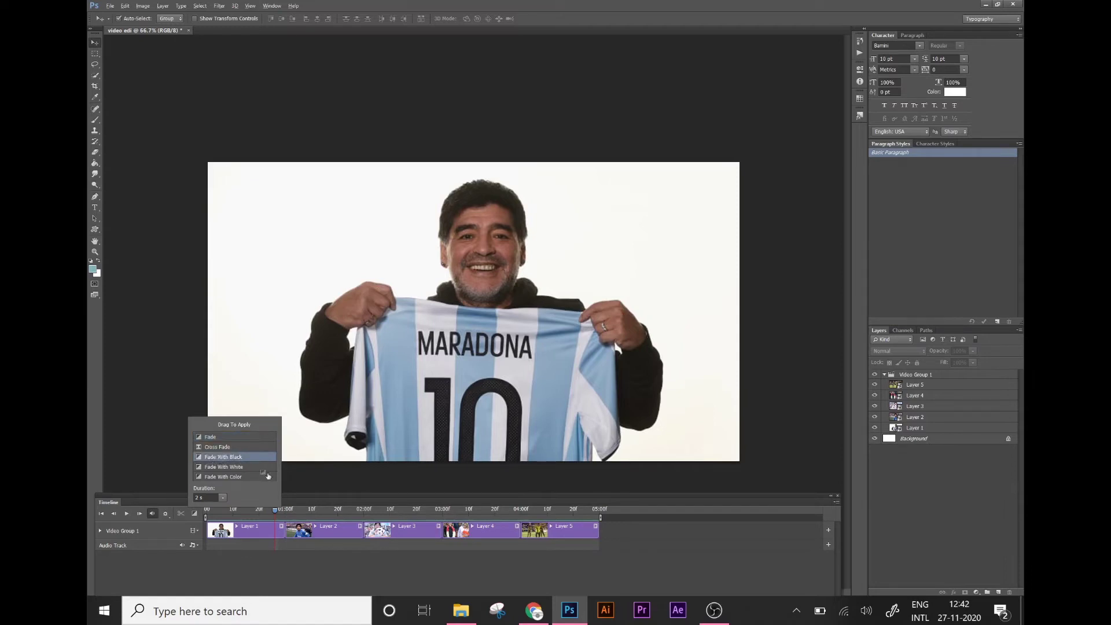
mouse_move(268, 475)
left_mouse_down()
mouse_move(290, 538)
mouse_move(262, 510)
left_mouse_up()
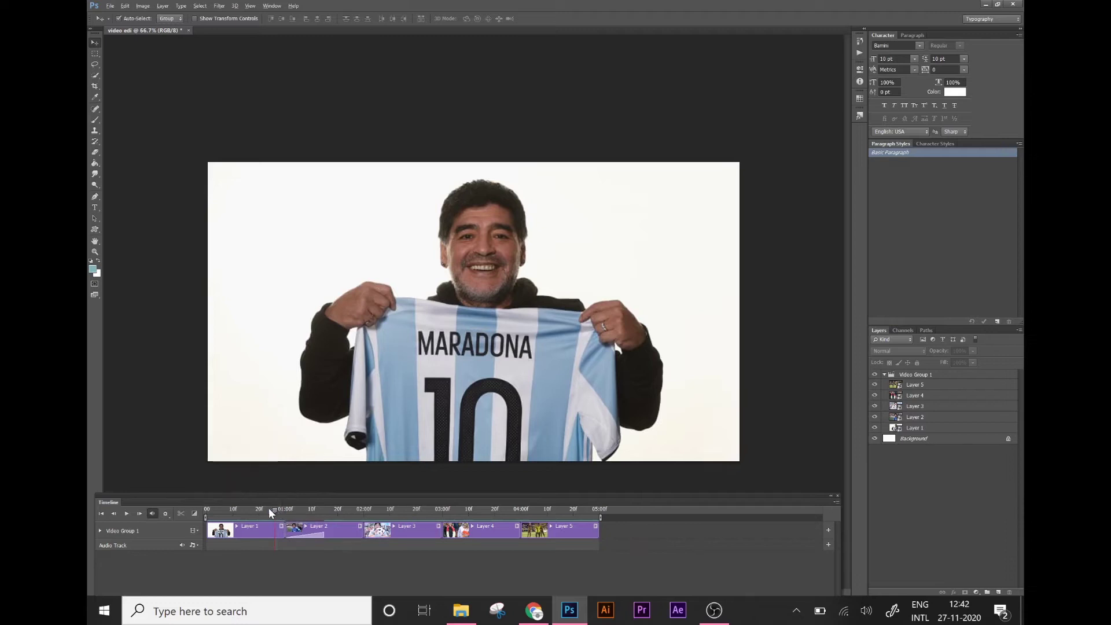
key("space")
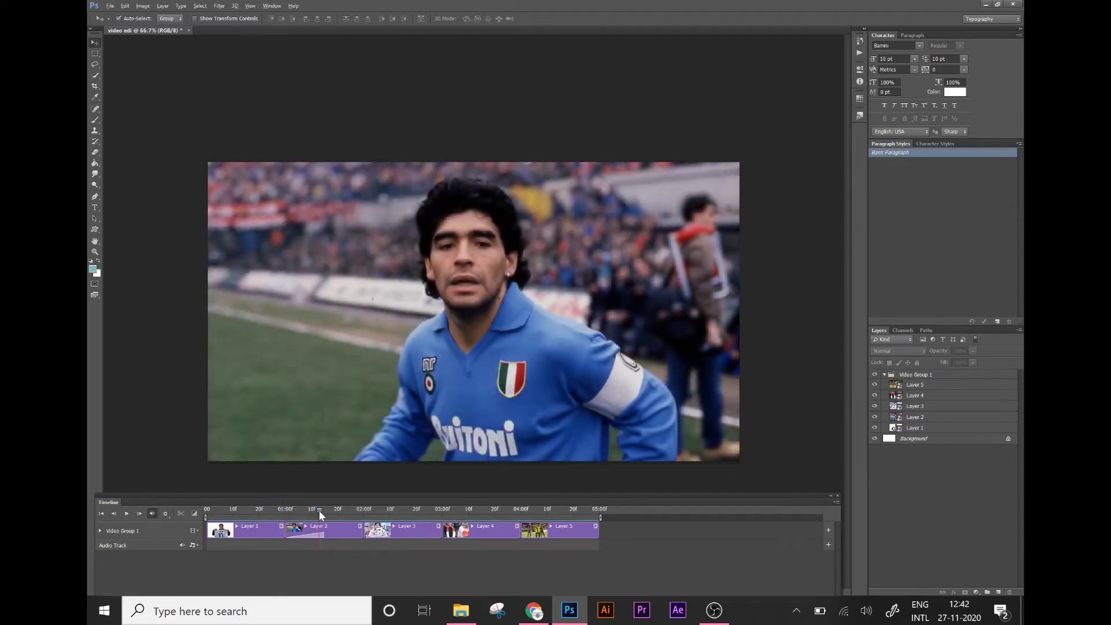
left_click_drag(319, 511, 277, 512)
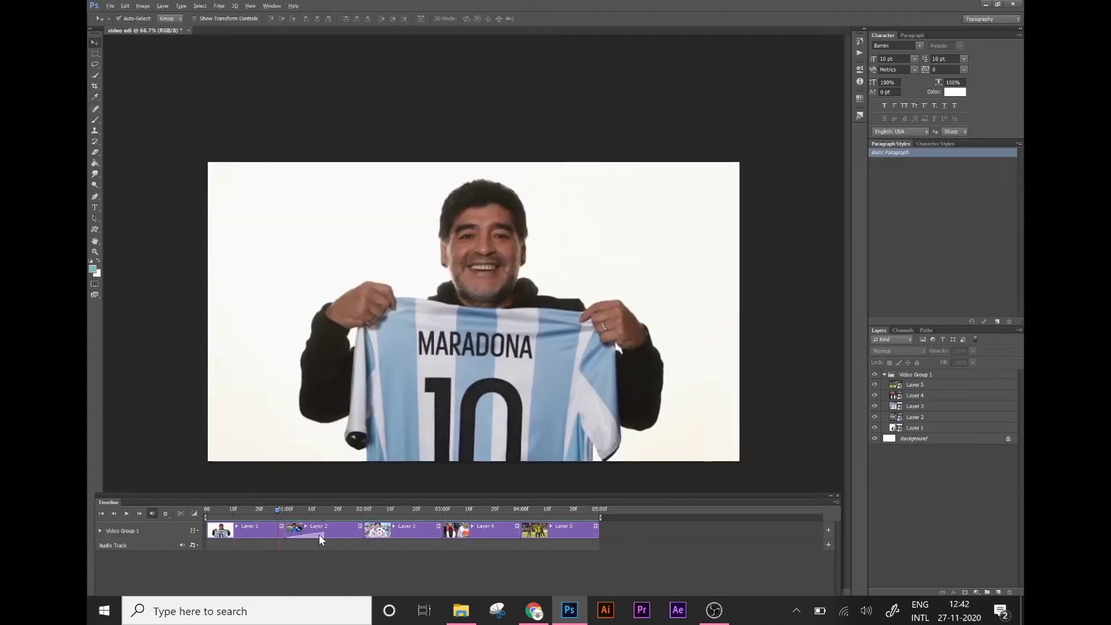
key("Delete")
key("space")
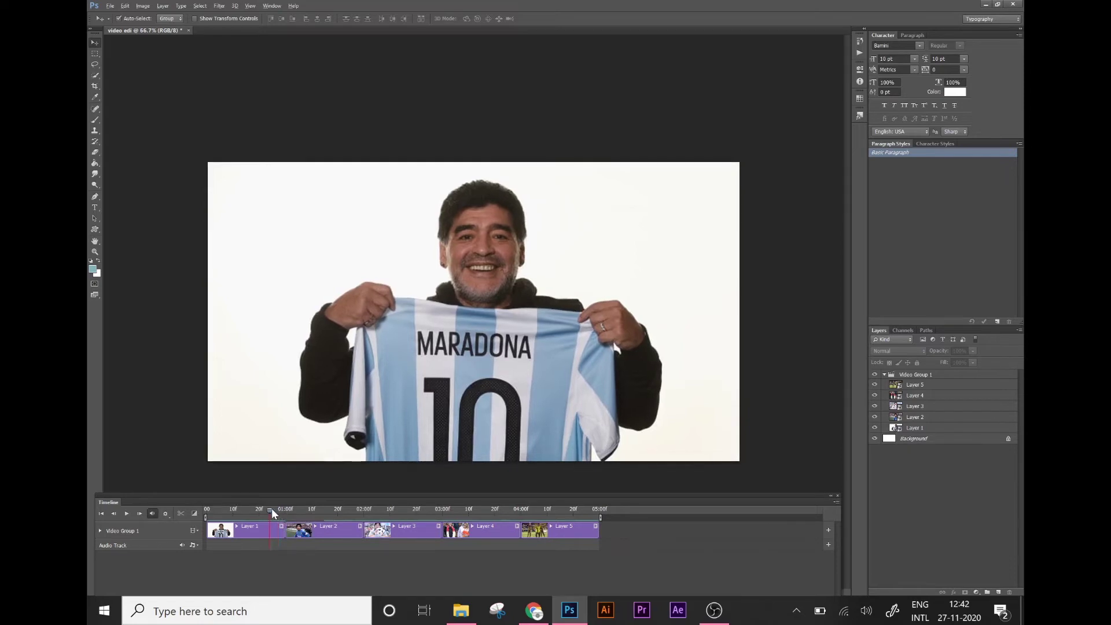
key("space")
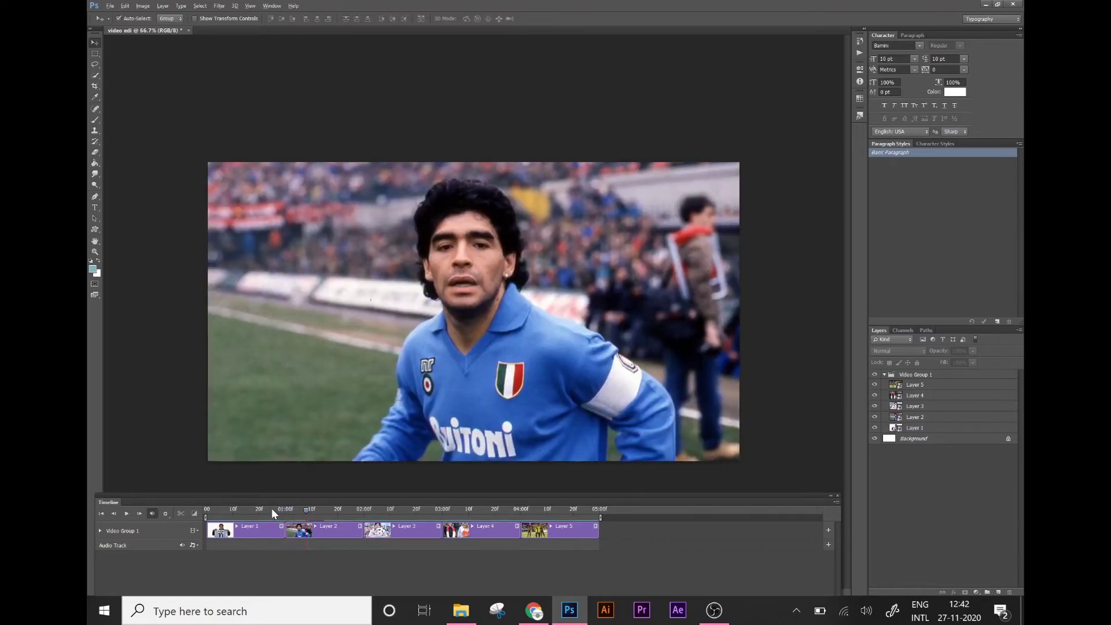
Step: Place Fade With Black at the start of Layer 2 and park the playhead just before it
left_click(195, 513)
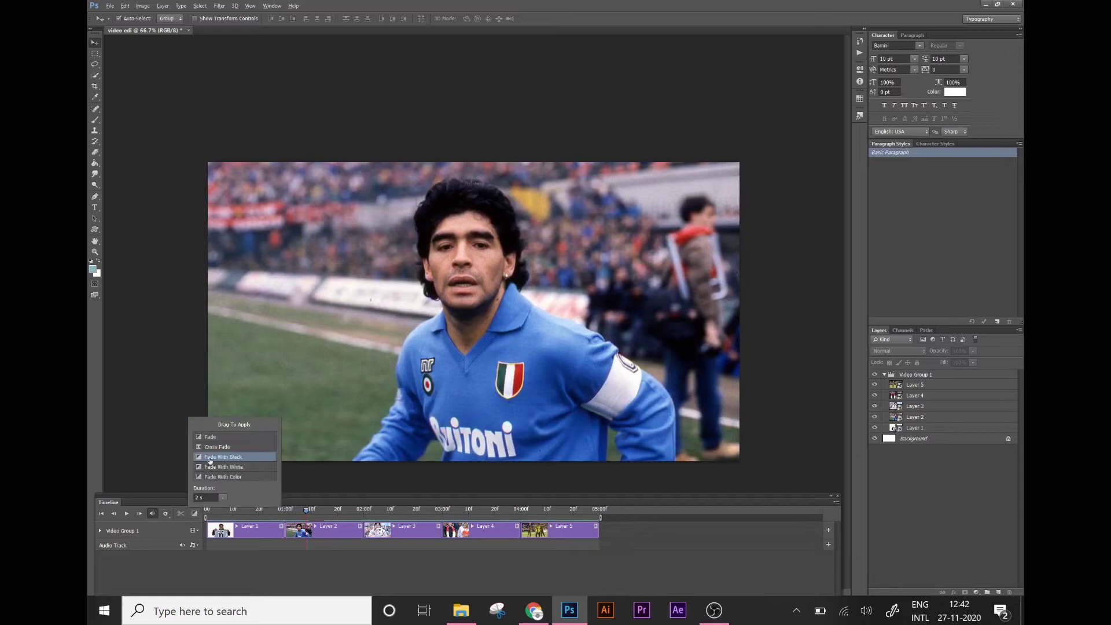
mouse_move(254, 486)
left_mouse_down()
mouse_move(312, 532)
mouse_move(301, 513)
mouse_move(338, 513)
mouse_move(306, 534)
left_mouse_up()
left_click(276, 508)
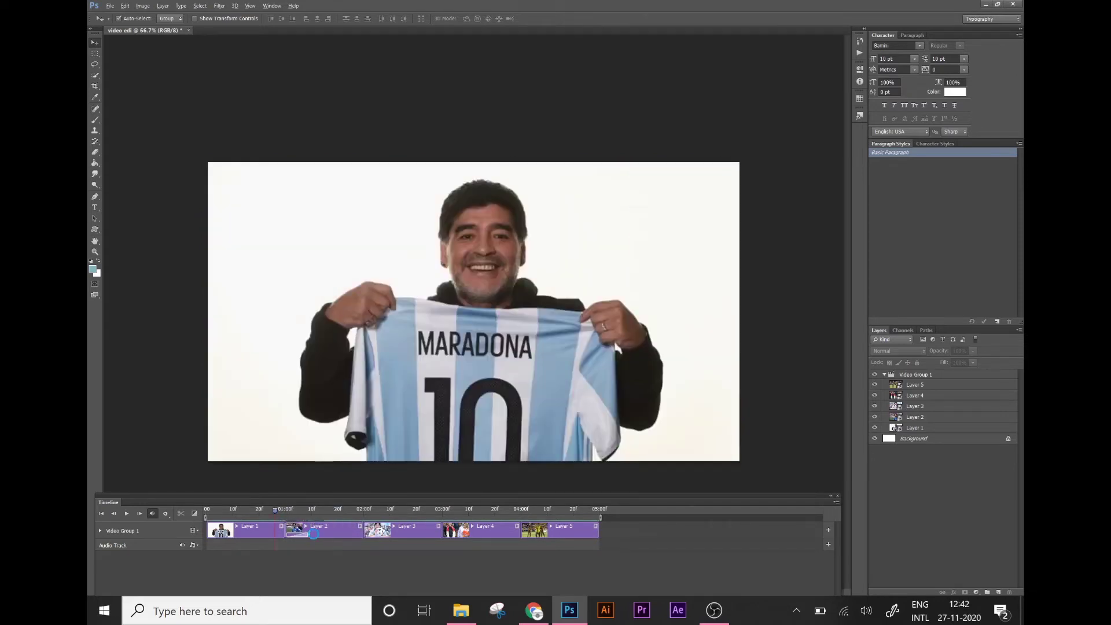
Step: Preview the Layer 2 fade, add a plain Fade to Layer 3, and undo a trial Cross Fade
key("space")
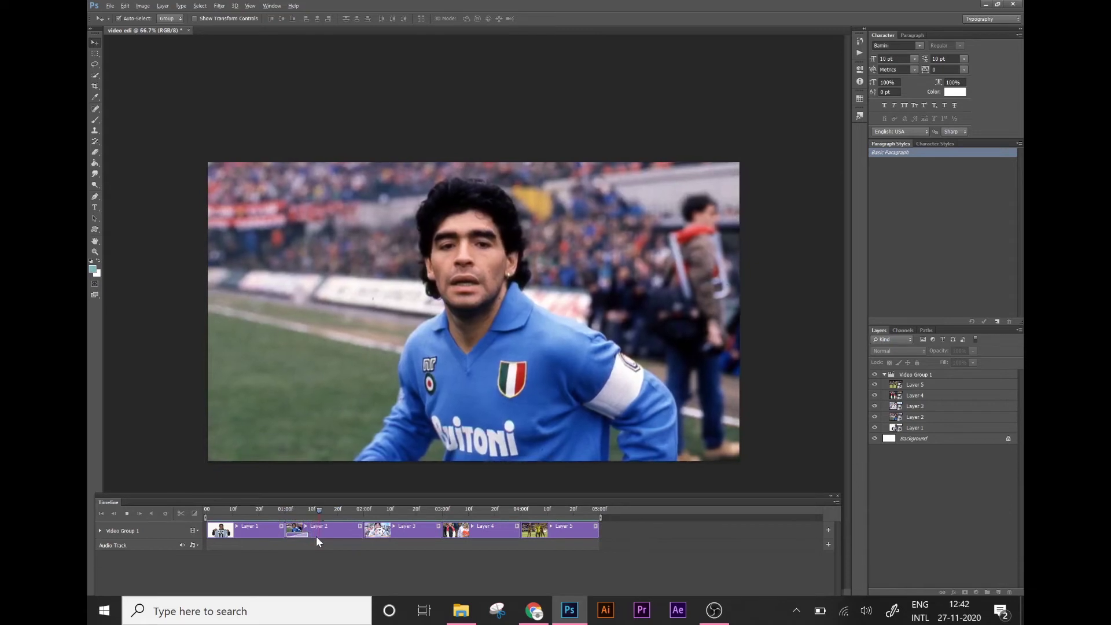
key("space")
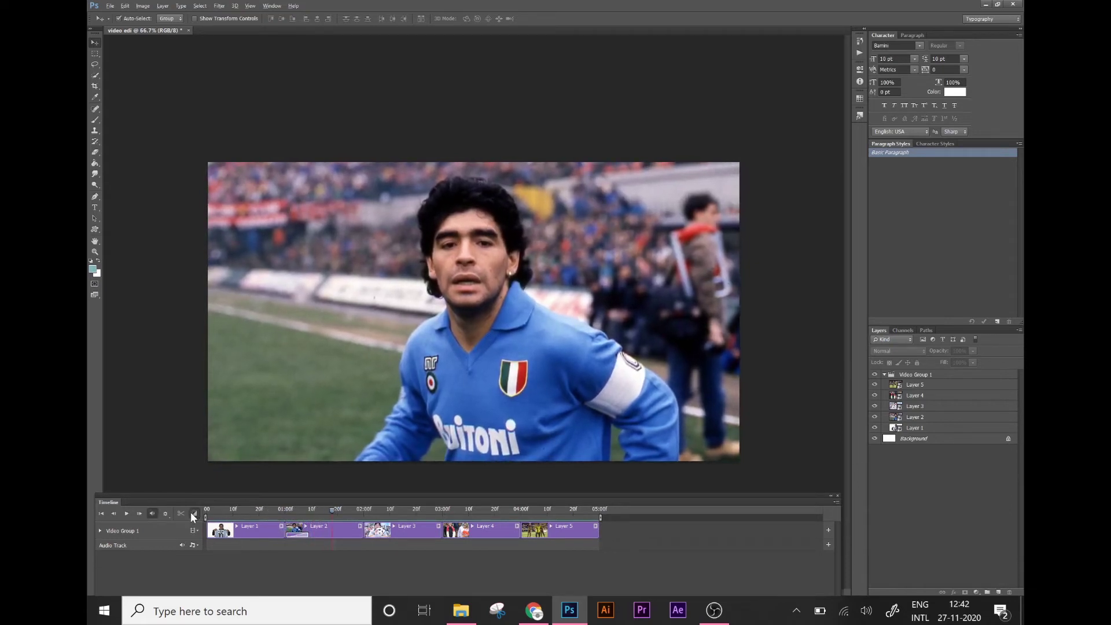
left_click(194, 513)
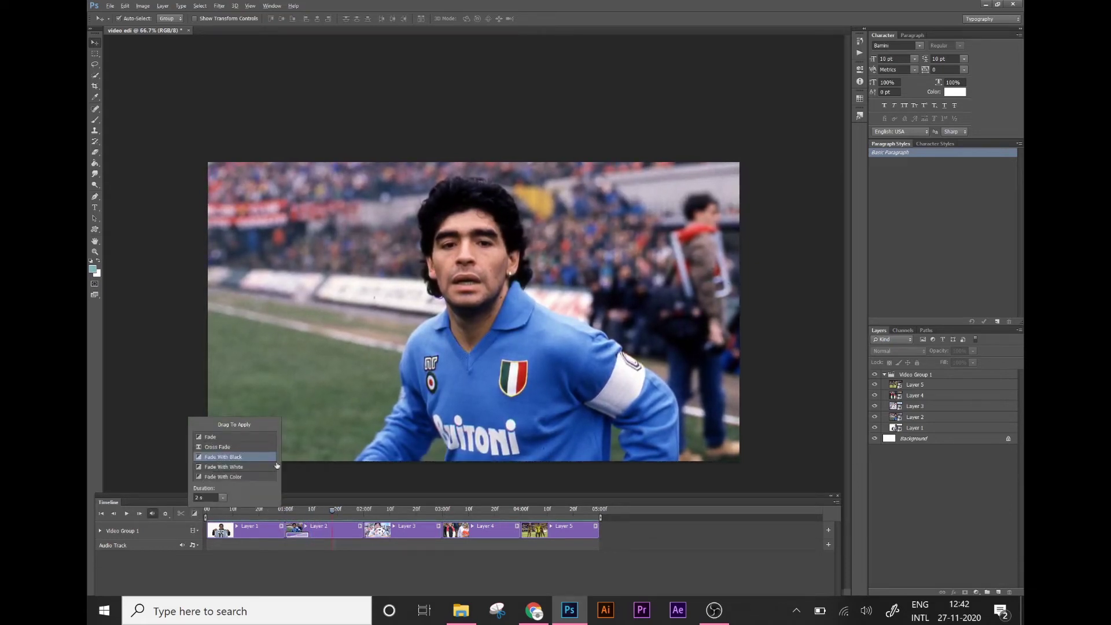
left_click_drag(211, 437, 368, 530)
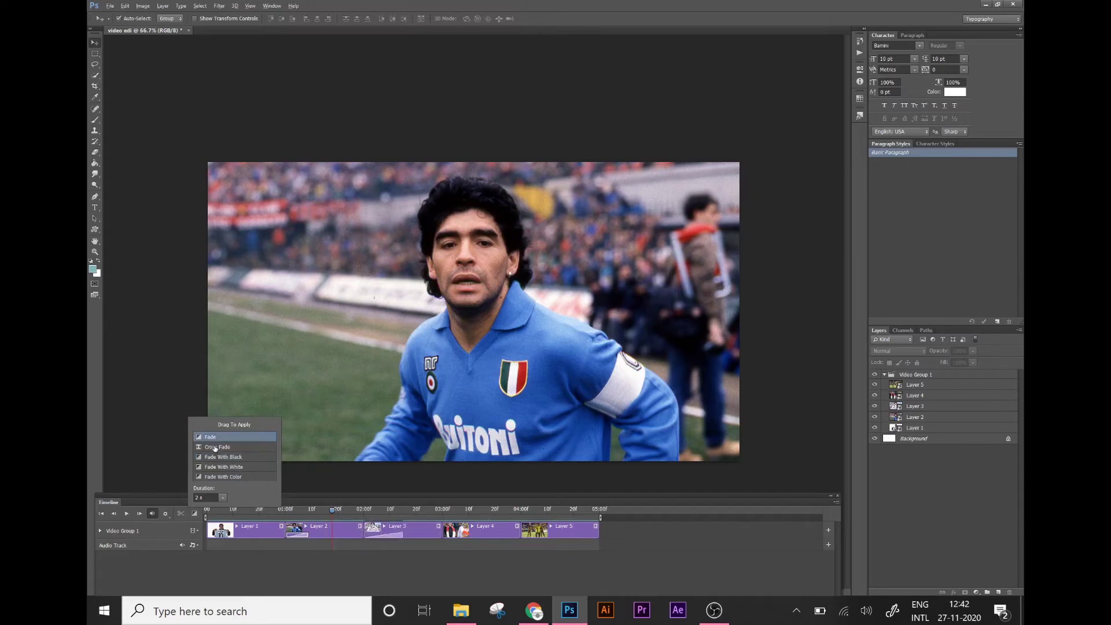
left_click_drag(215, 448, 370, 510)
left_click_drag(434, 541, 443, 540)
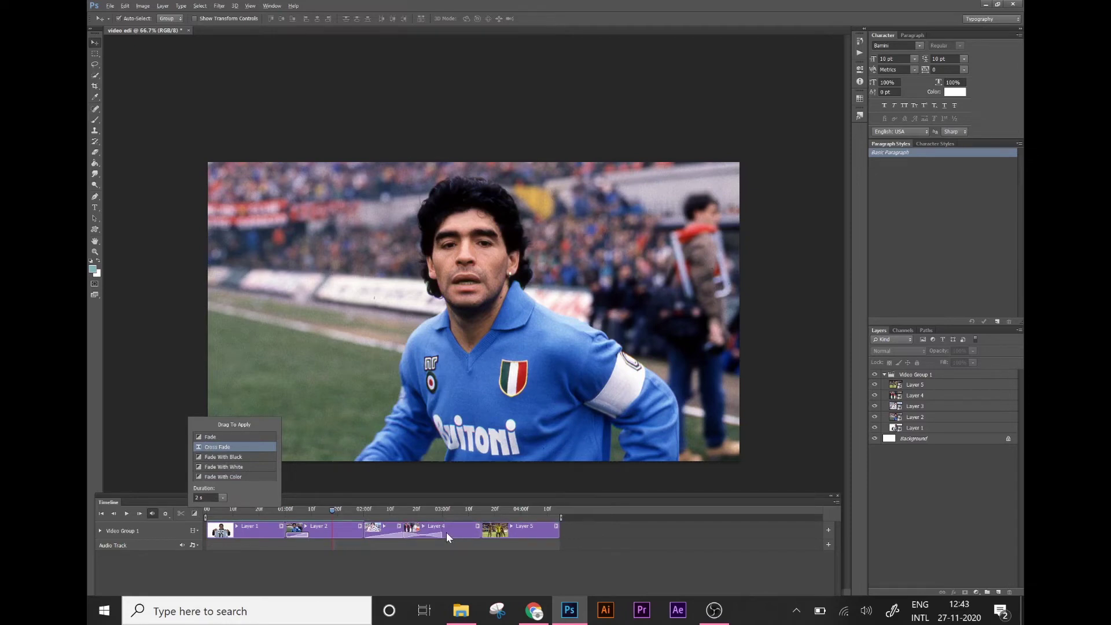
key("ctrl+z")
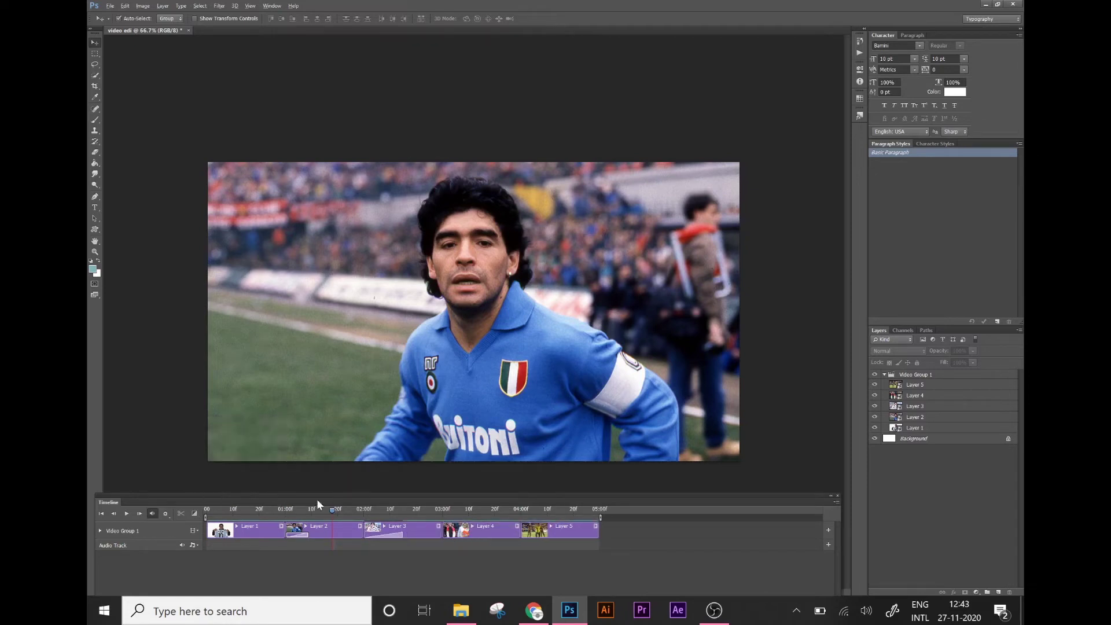
Step: Add Fade With White at Layer 4's start and Fade With Color at Layer 5's start
left_click(192, 514)
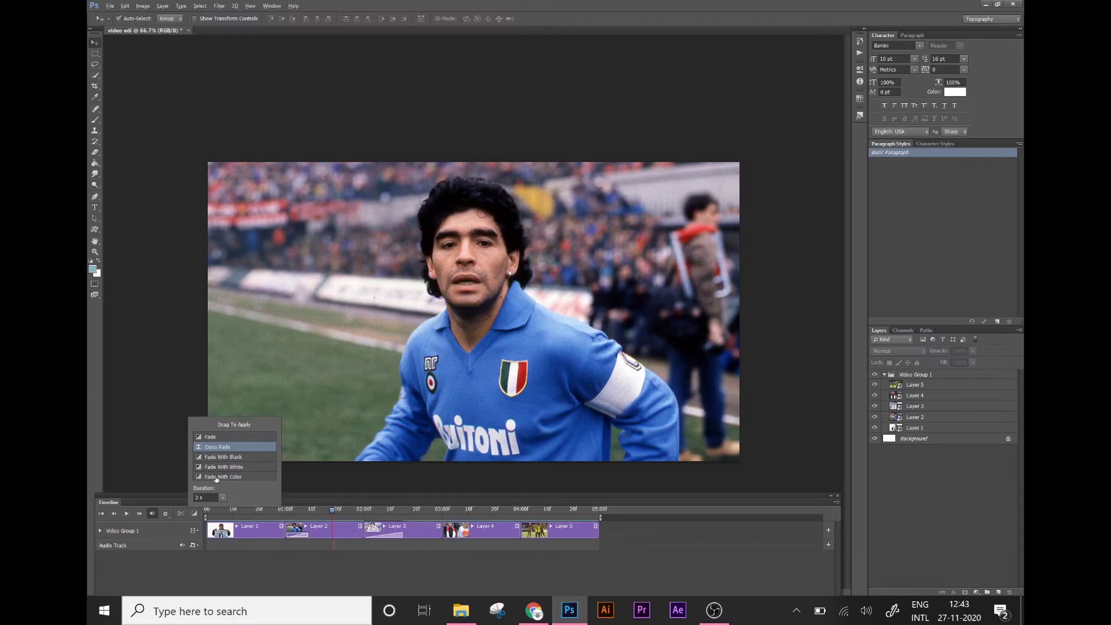
left_click_drag(224, 472, 451, 529)
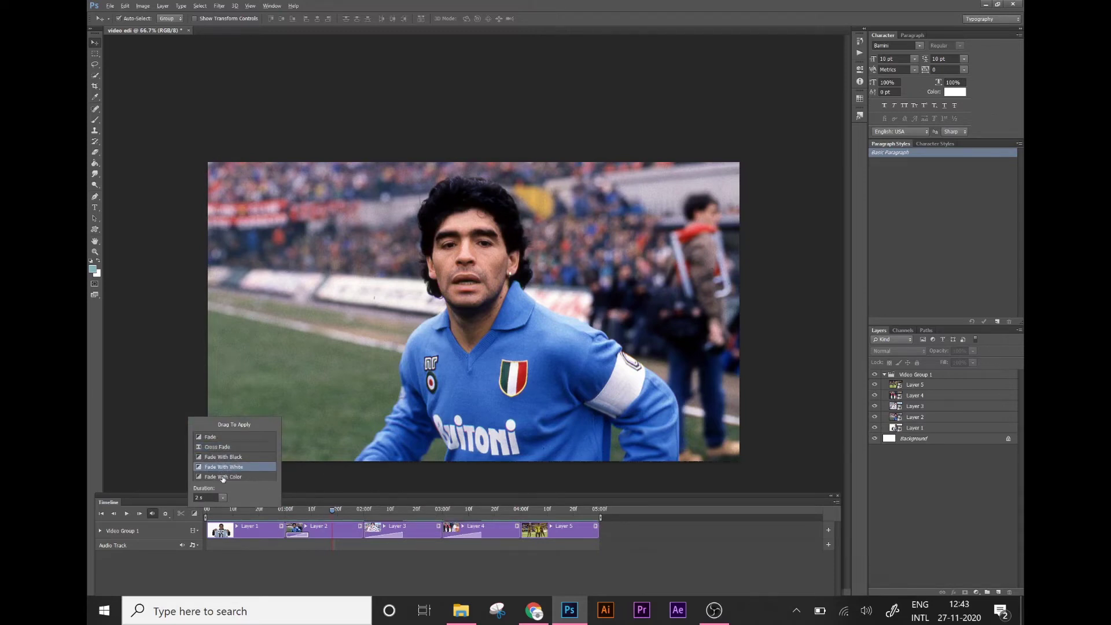
left_click_drag(223, 479, 530, 534)
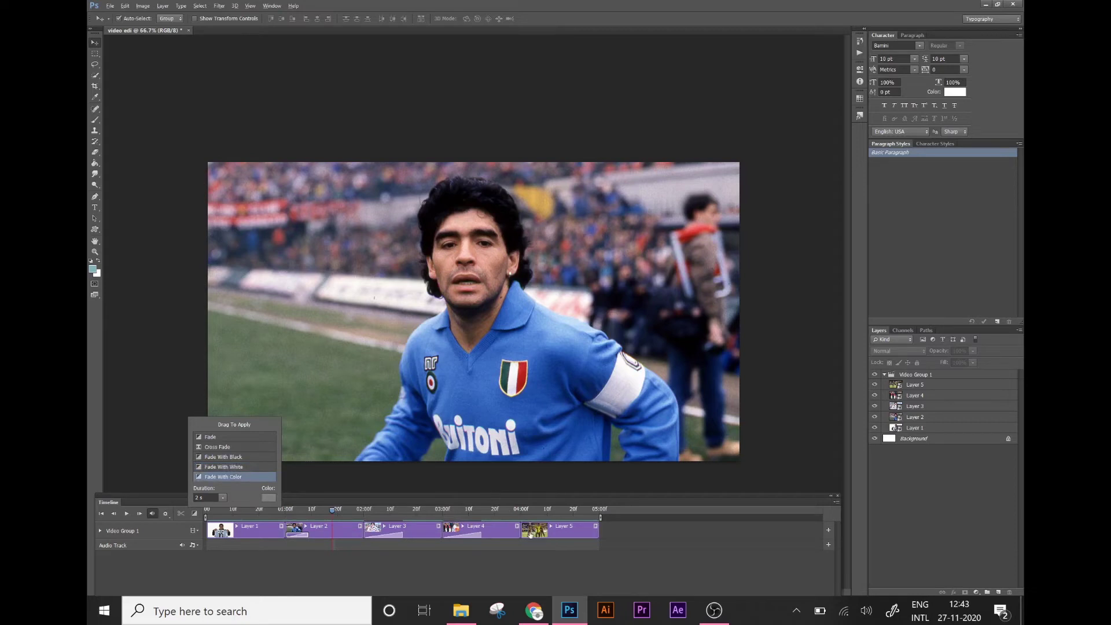
left_click(548, 537)
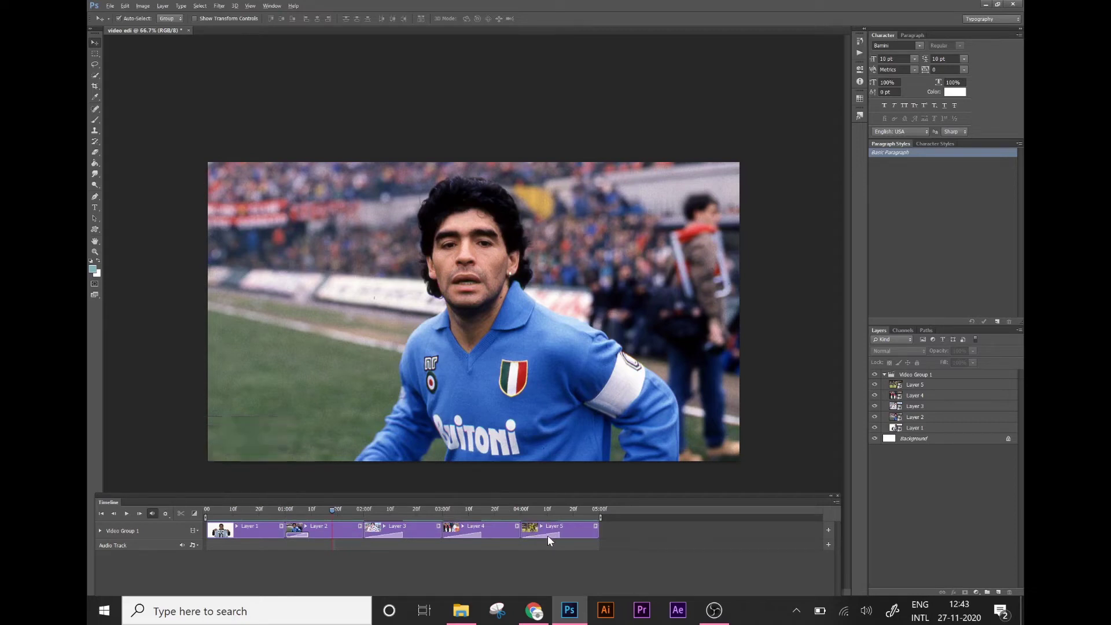
Step: Shorten the Layer 3, 4 and 5 fades to about 00:11 and play the whole slideshow back
left_click(519, 512)
key("space")
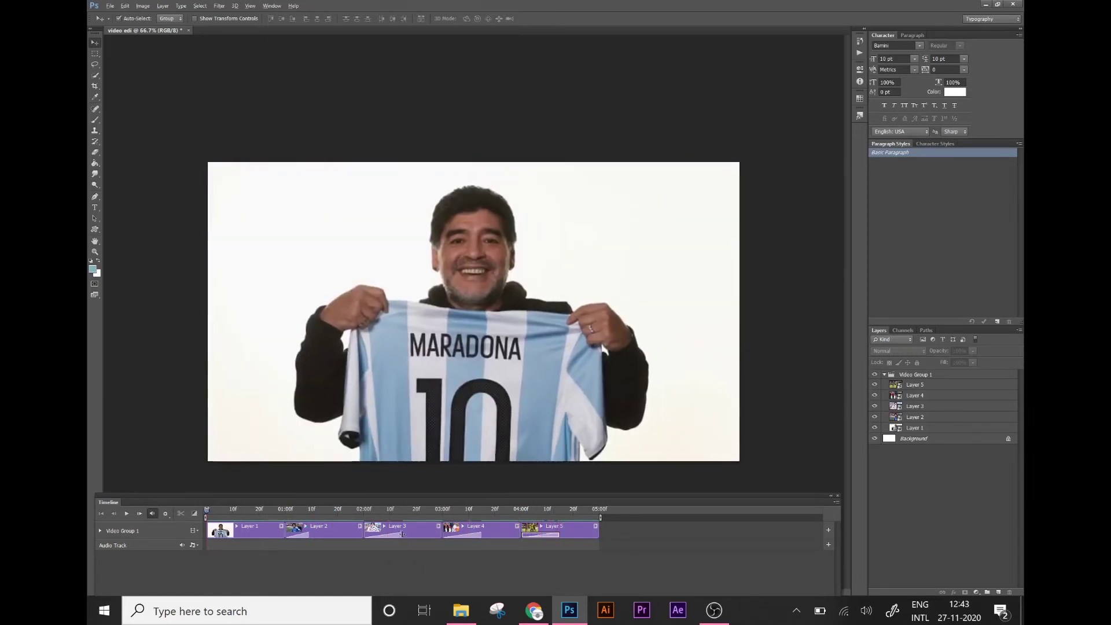
left_click_drag(399, 533, 388, 534)
left_click_drag(480, 533, 474, 534)
left_click_drag(559, 535, 545, 535)
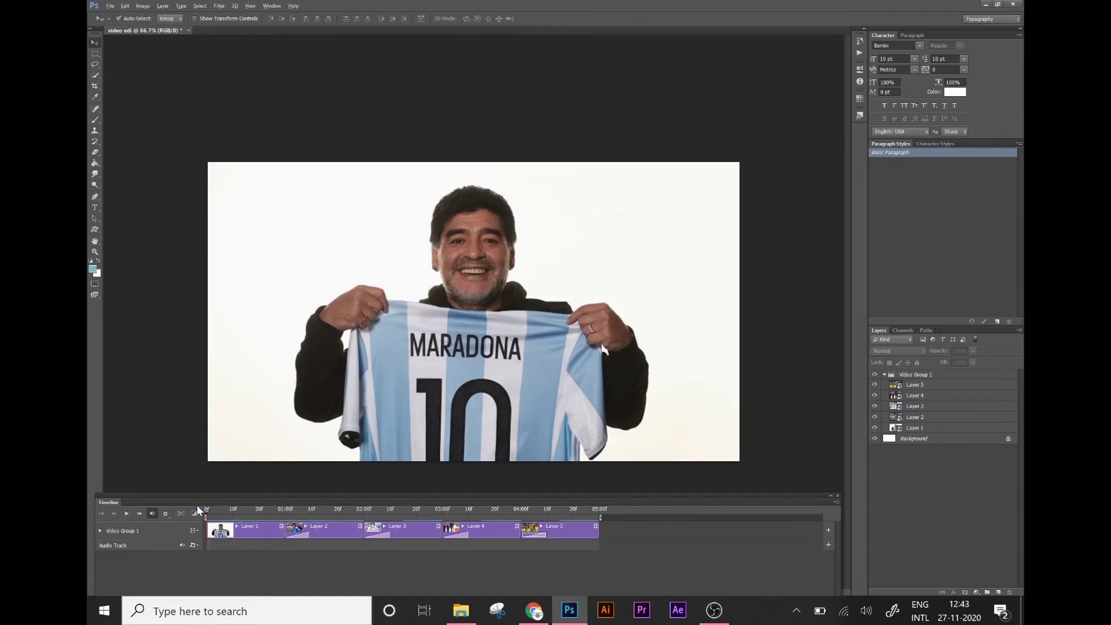
left_click(127, 513)
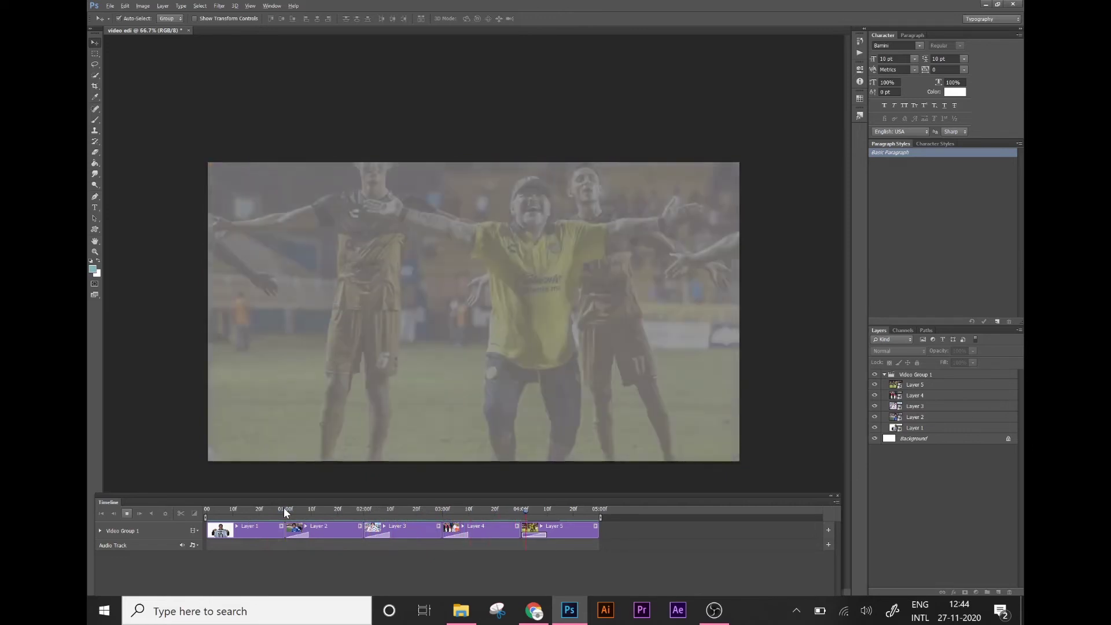
key("space")
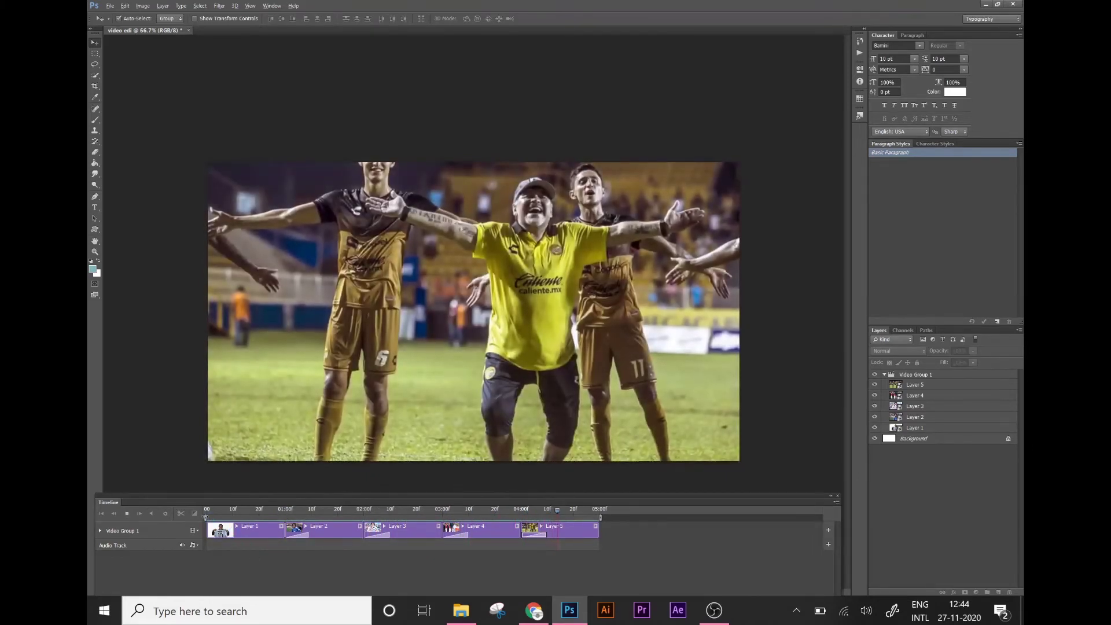
Step: Add Fade With Black at Layer 1's start and Layer 5's end, trimming the opening fade to 00:09
left_click(195, 513)
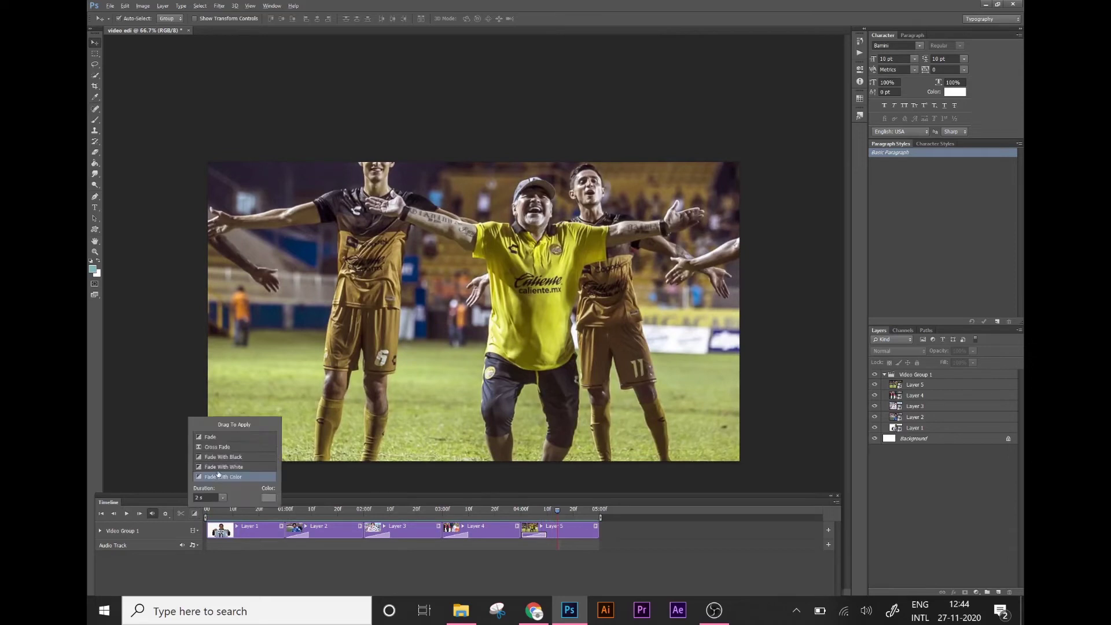
left_click_drag(229, 457, 210, 530)
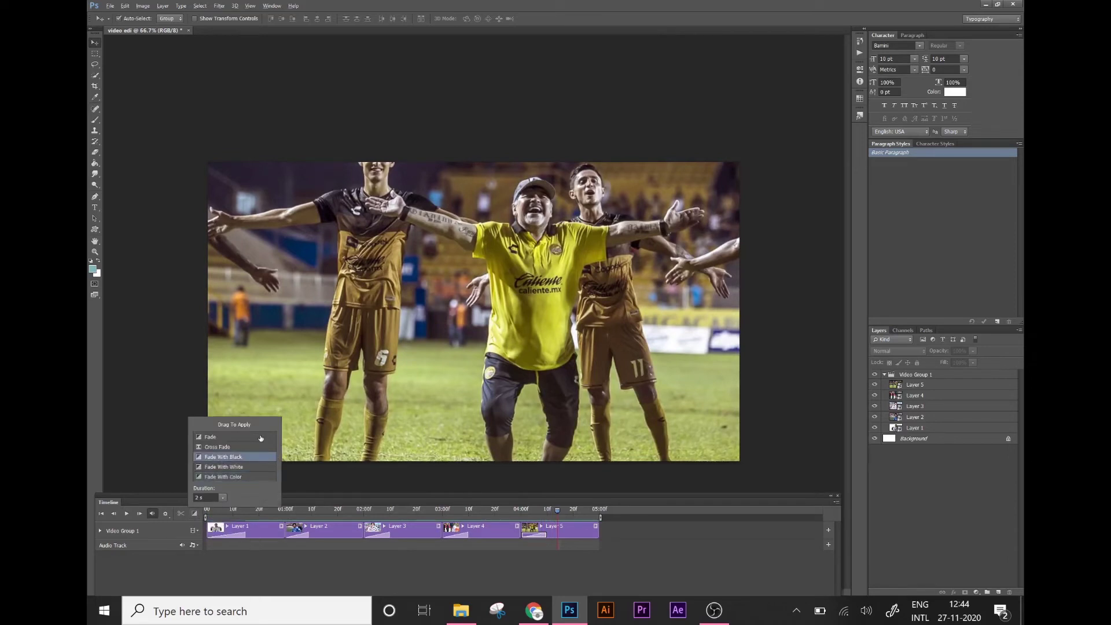
left_click_drag(224, 457, 566, 547)
left_click_drag(560, 535, 592, 533)
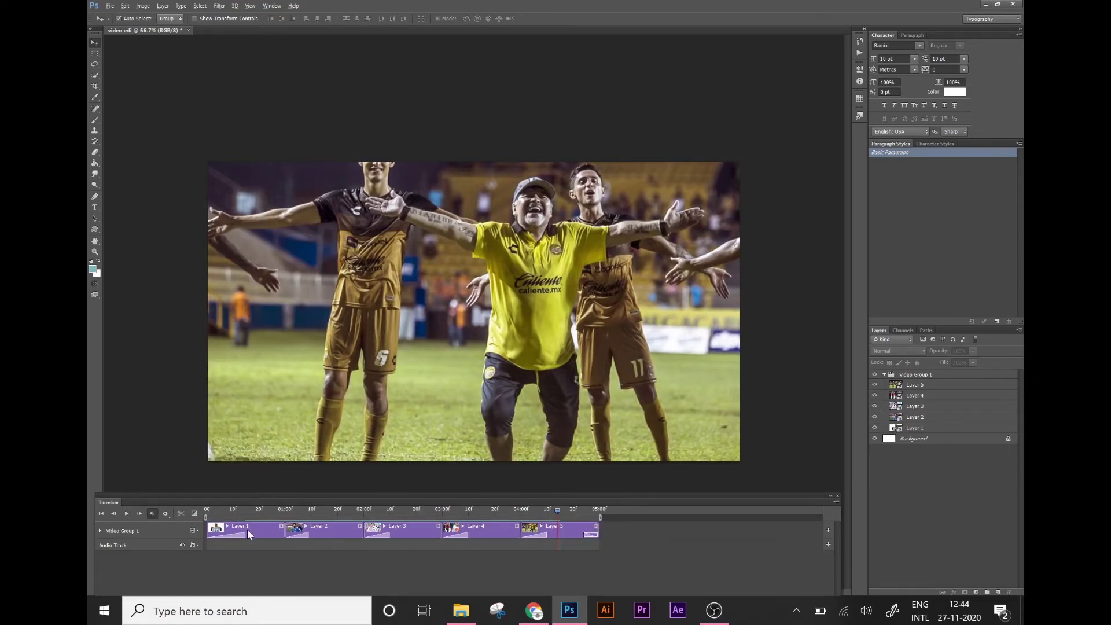
left_click_drag(246, 533, 227, 536)
left_click(207, 509)
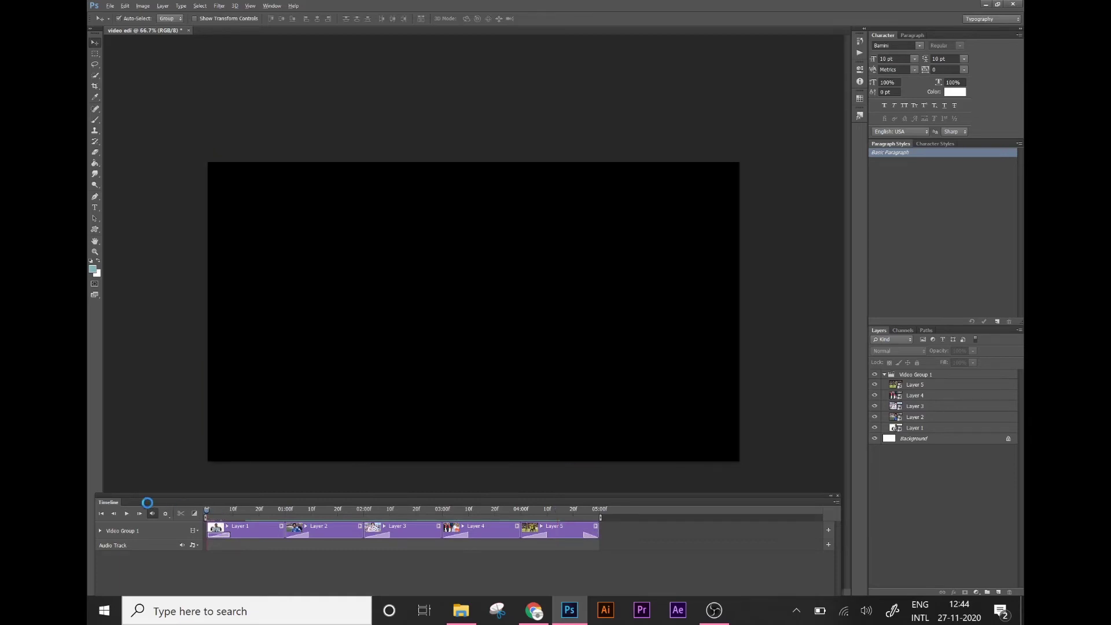
Step: Play the slideshow, nudge the Timeline panel up, and return the playhead to about 10f
left_click(125, 514)
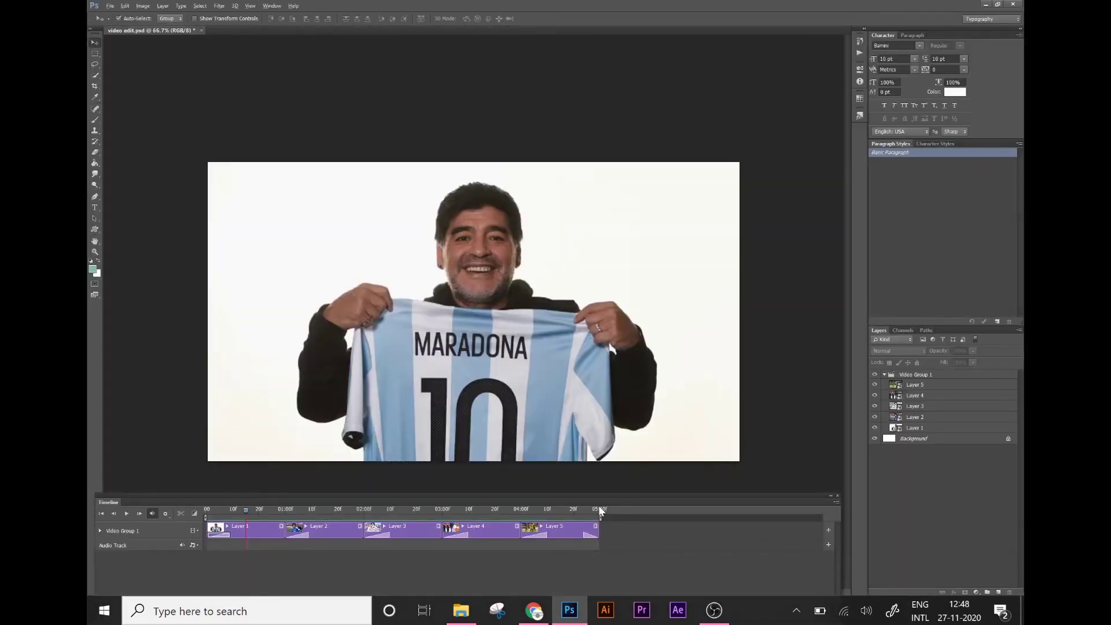
mouse_move(596, 506)
left_mouse_down()
mouse_move(581, 507)
mouse_move(610, 499)
left_mouse_up()
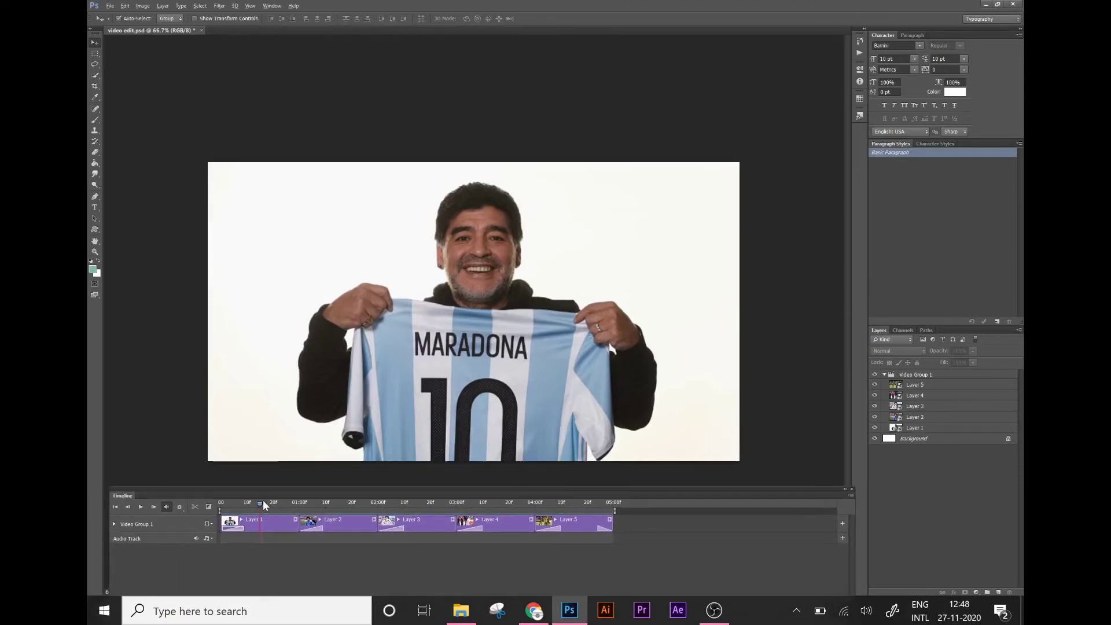
left_click_drag(260, 505, 253, 503)
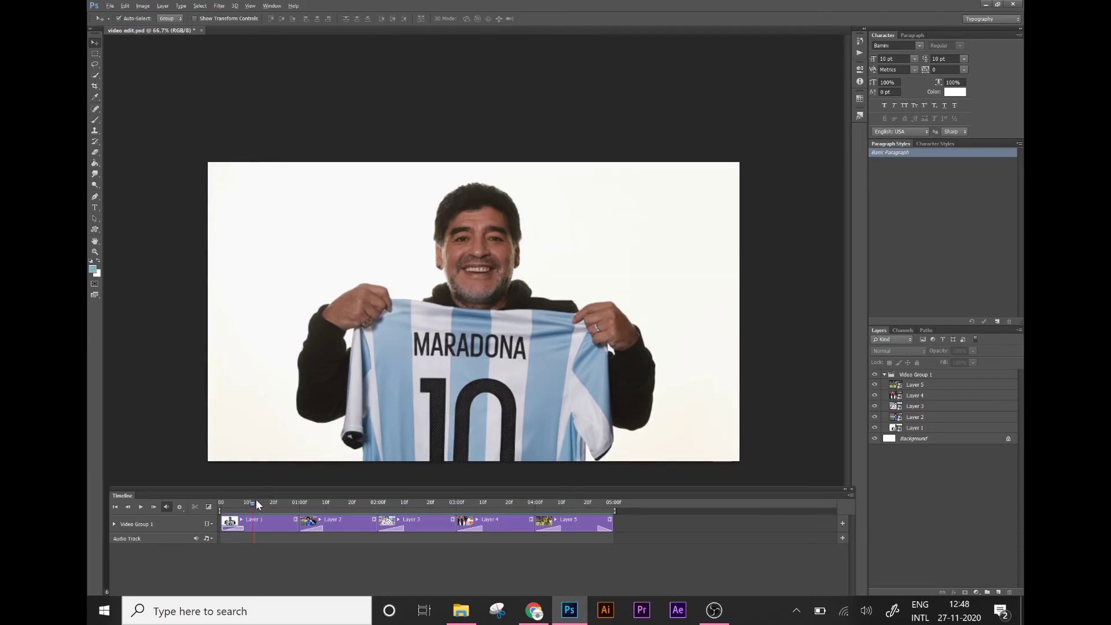
Step: Add the Discovery music from Videos > anbu editz > audio to the audio track; playhead to 05:00
left_click(211, 540)
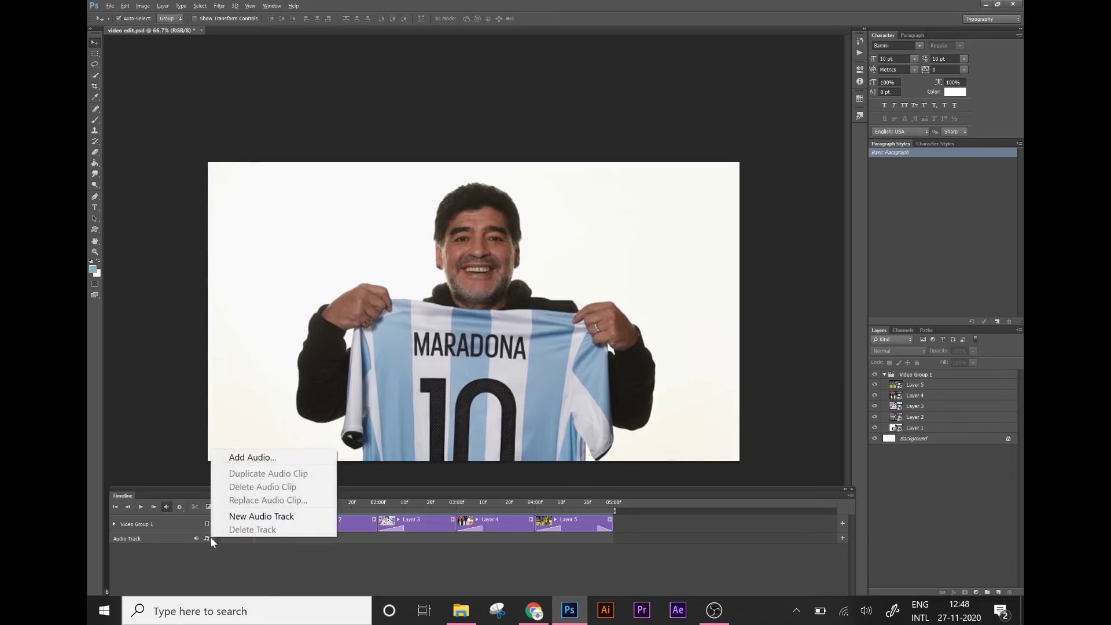
left_click(245, 458)
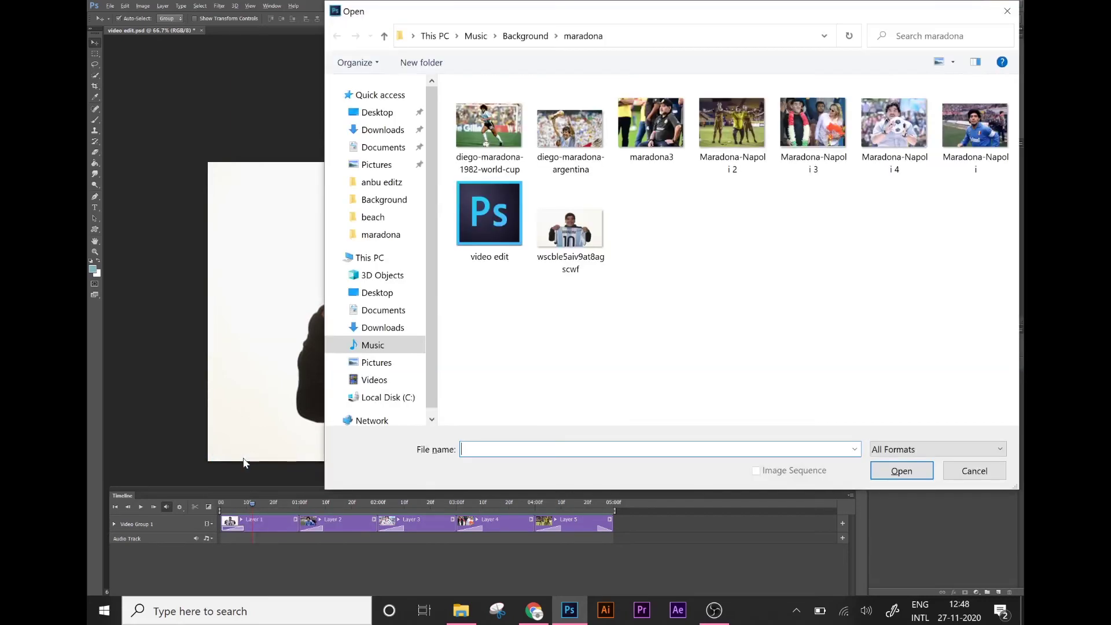
left_click(393, 384)
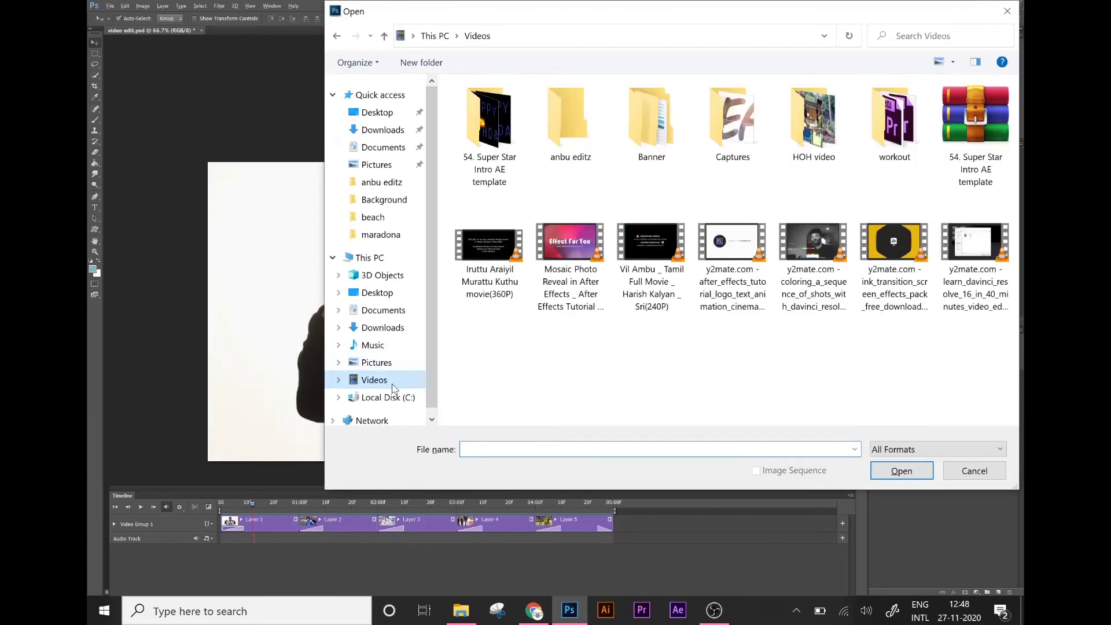
left_click(594, 148)
double_click(595, 148)
left_click(650, 127)
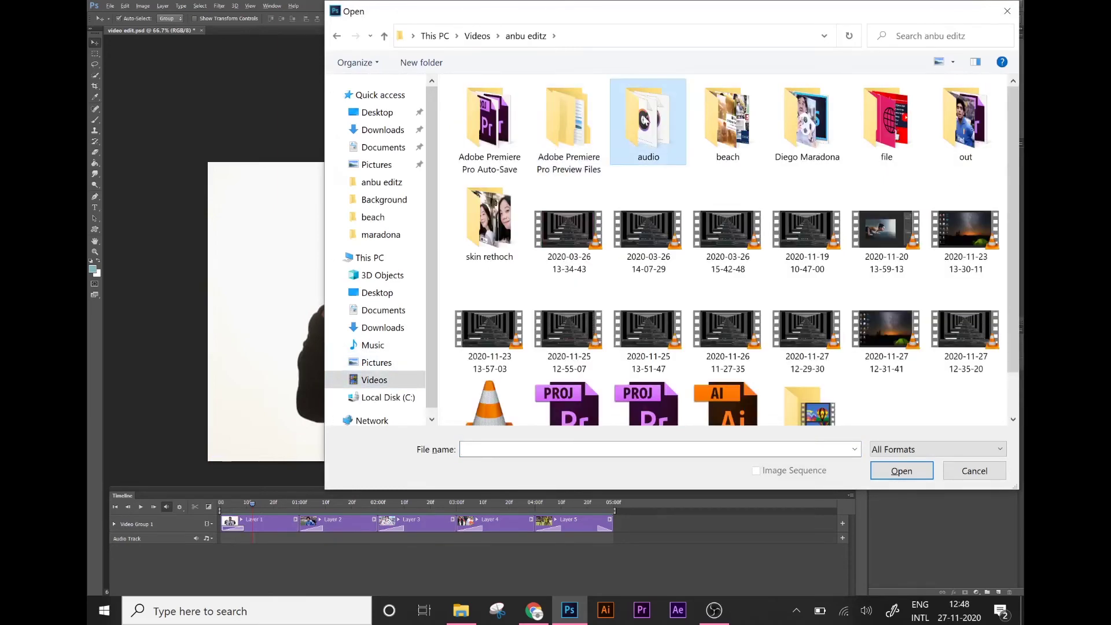
double_click(650, 127)
double_click(506, 112)
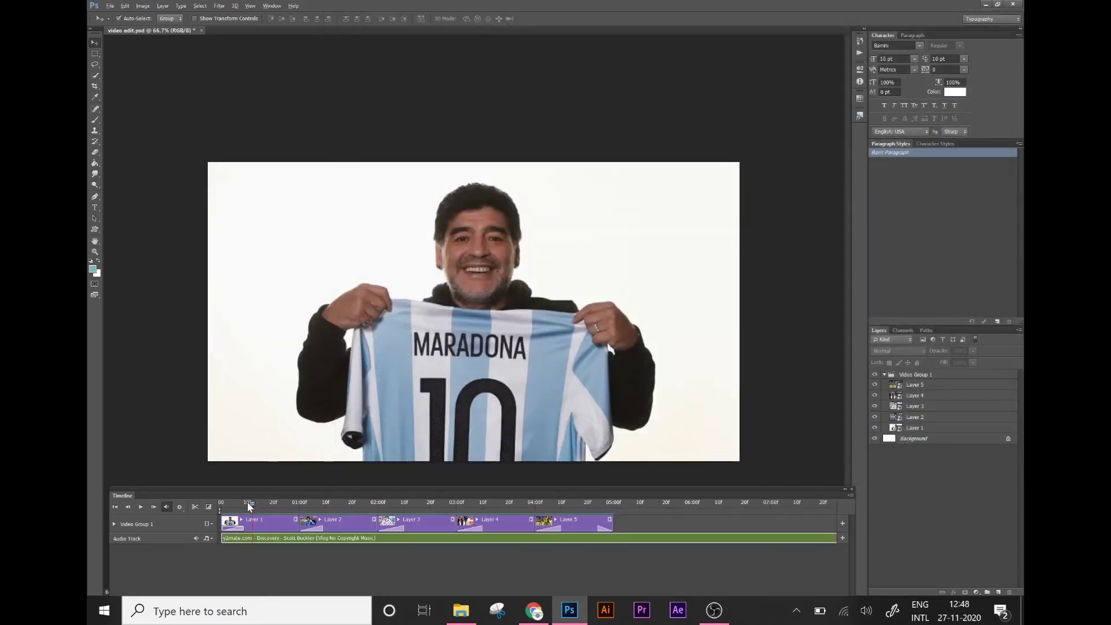
left_click_drag(248, 503, 617, 528)
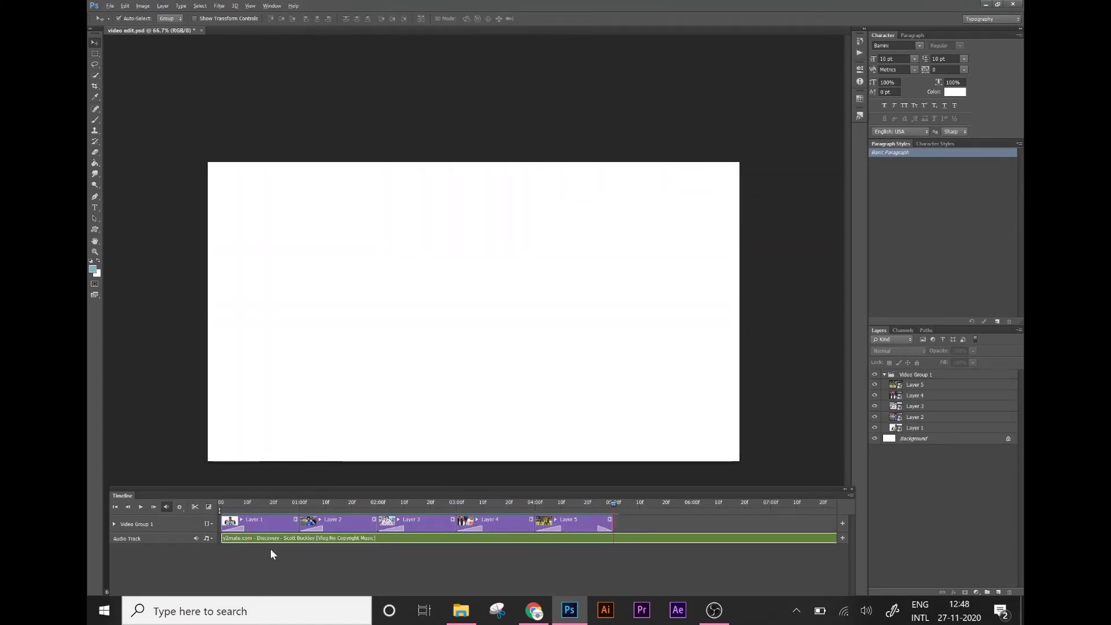
Step: Split the Discovery music at 05:00, delete the leftover part, and dock the timeline higher
left_click(194, 506)
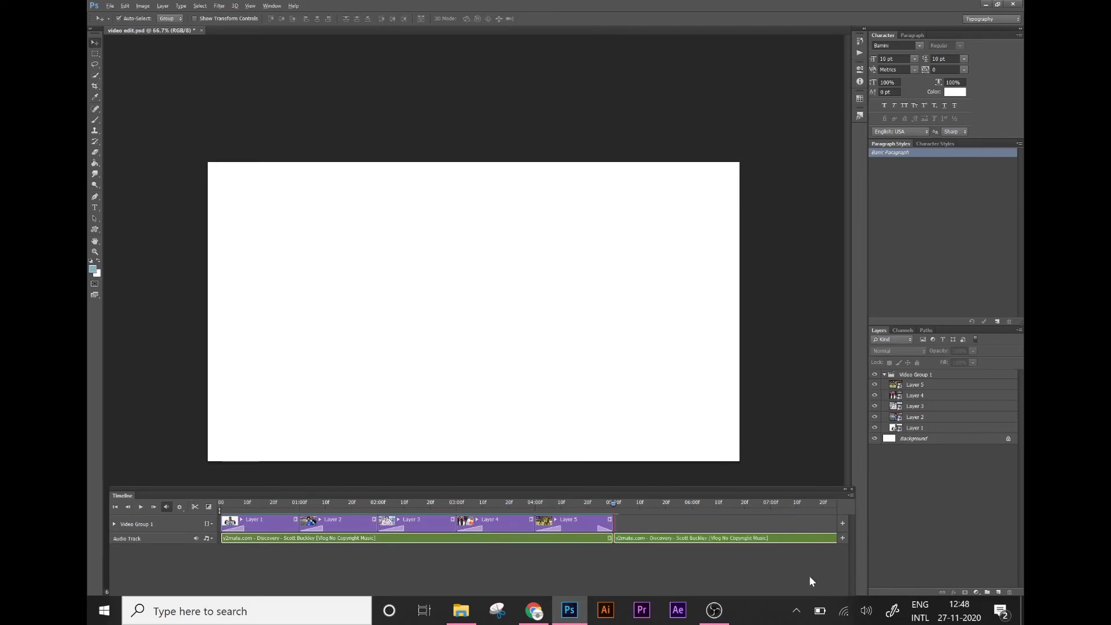
left_click(747, 539)
key("Delete")
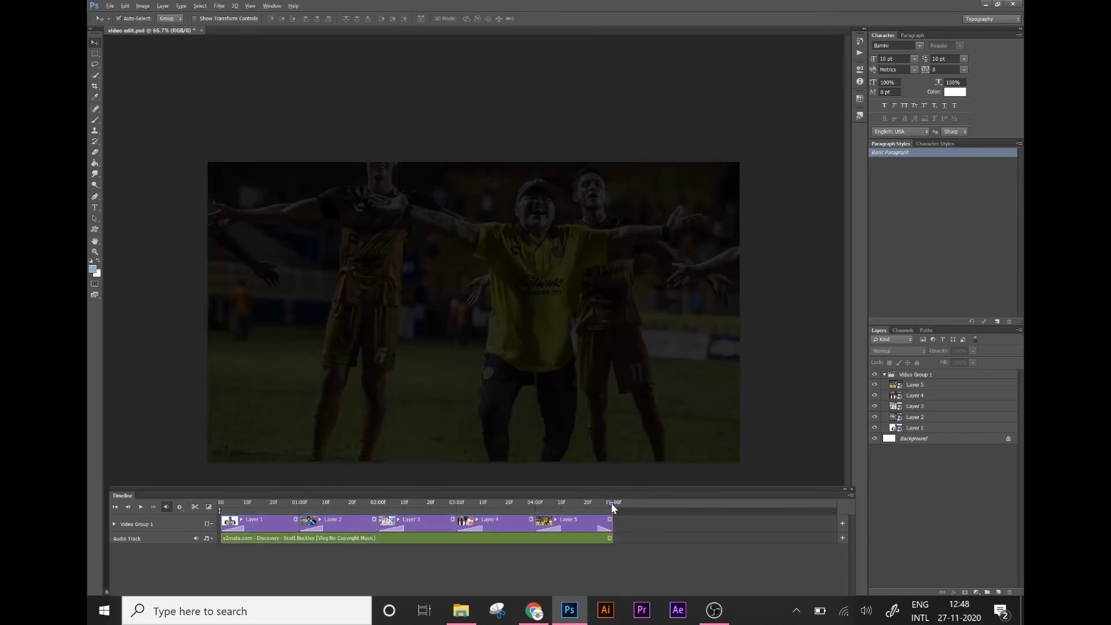
mouse_move(611, 502)
left_mouse_down()
mouse_move(601, 484)
mouse_move(214, 481)
left_mouse_up()
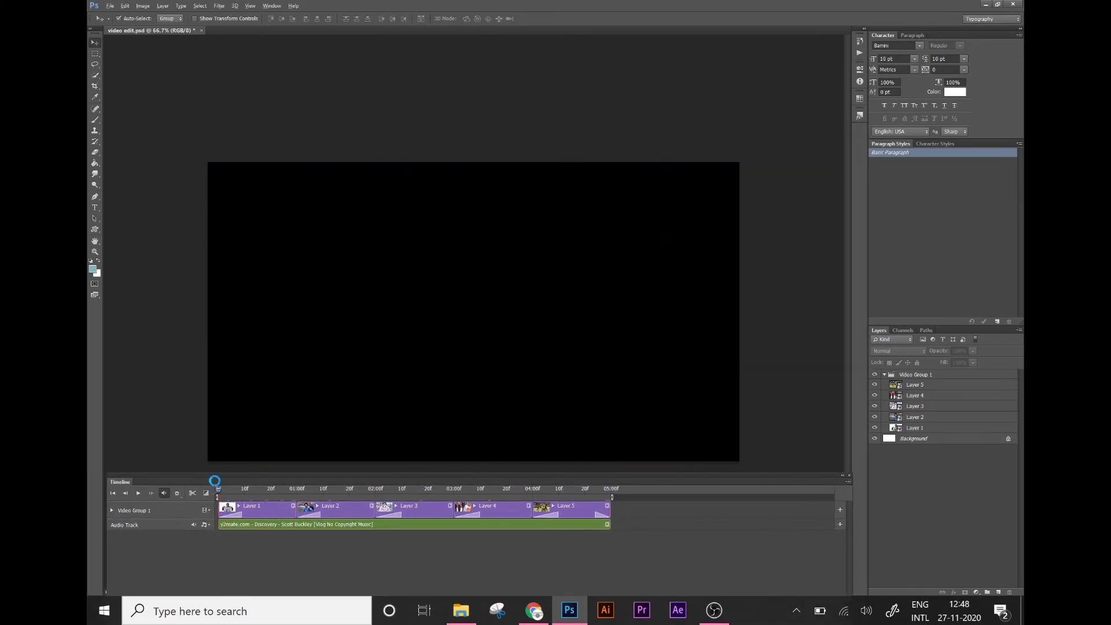
Step: Play and stop the preview, then scrub between the jersey and Napoli jersey clips
left_click(138, 494)
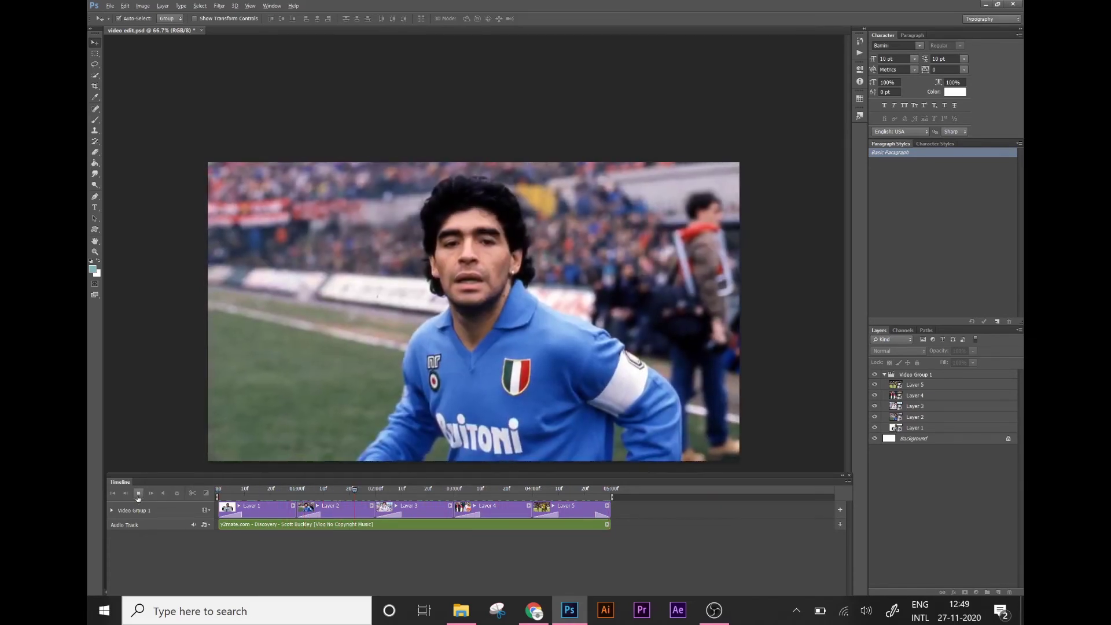
left_click(138, 493)
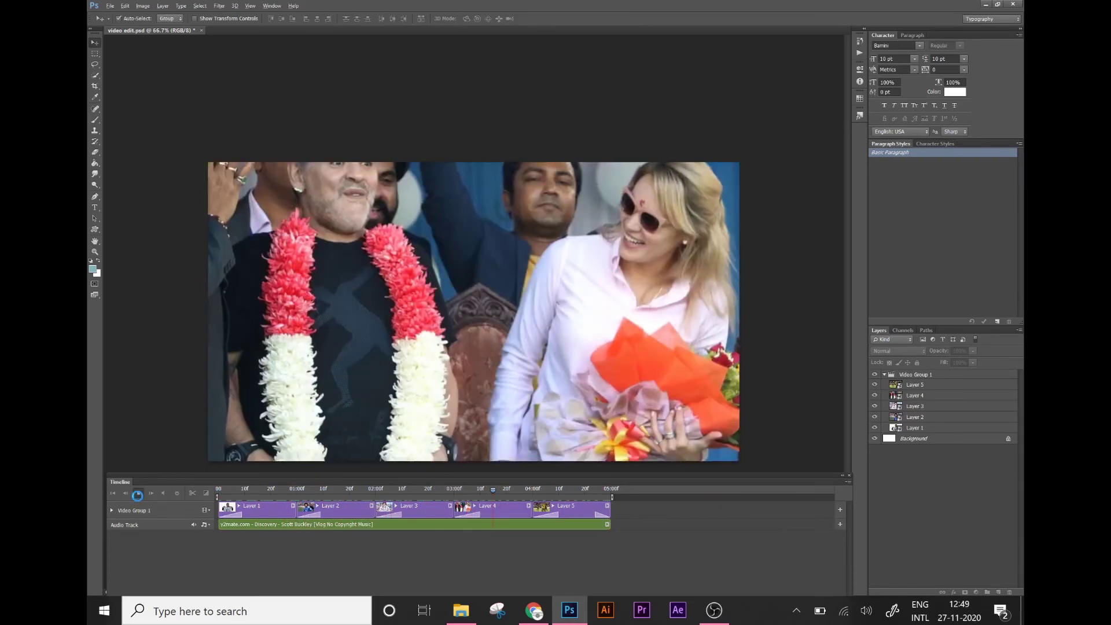
left_click_drag(493, 491, 268, 489)
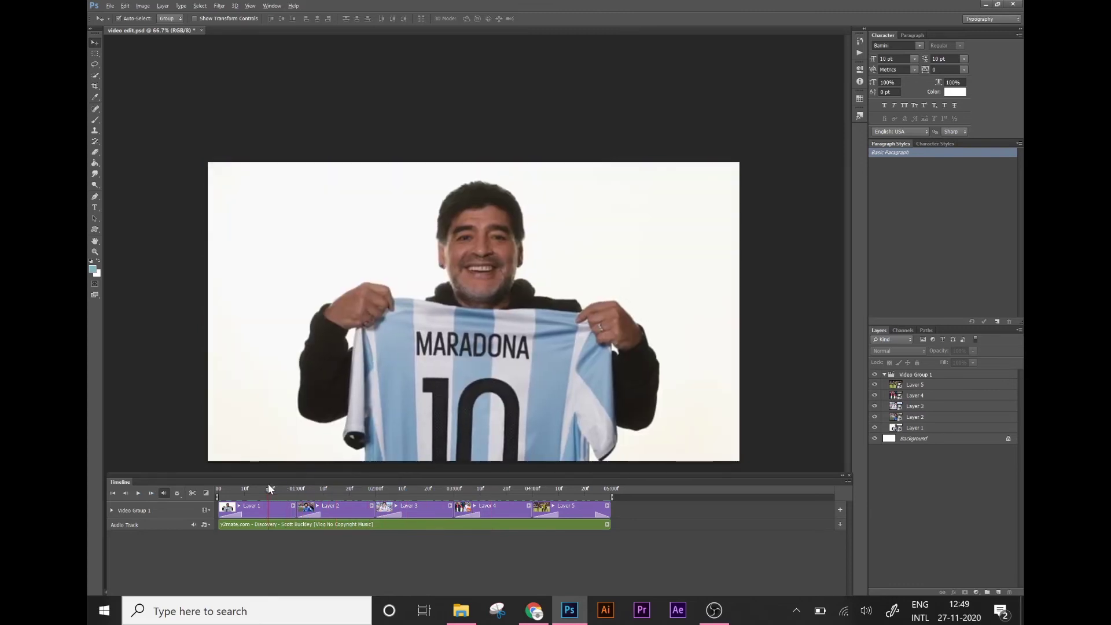
mouse_move(269, 485)
left_mouse_down()
mouse_move(568, 507)
mouse_move(382, 493)
left_mouse_up()
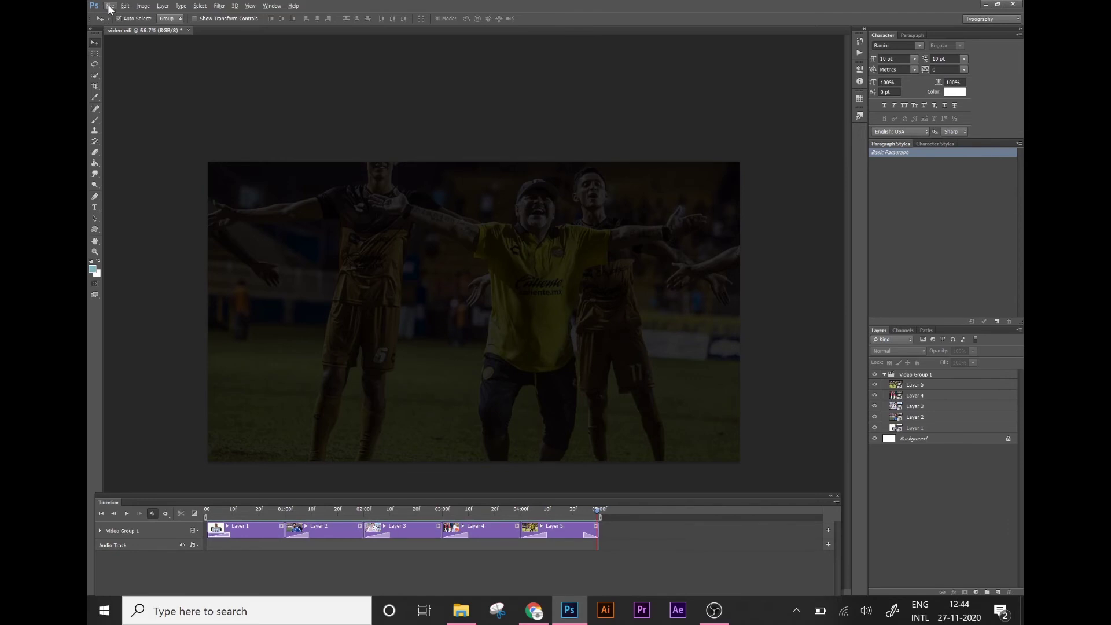
Step: Save the project from the File menu as 'video edit' with the Photoshop (*.PSD) type
left_click(109, 7)
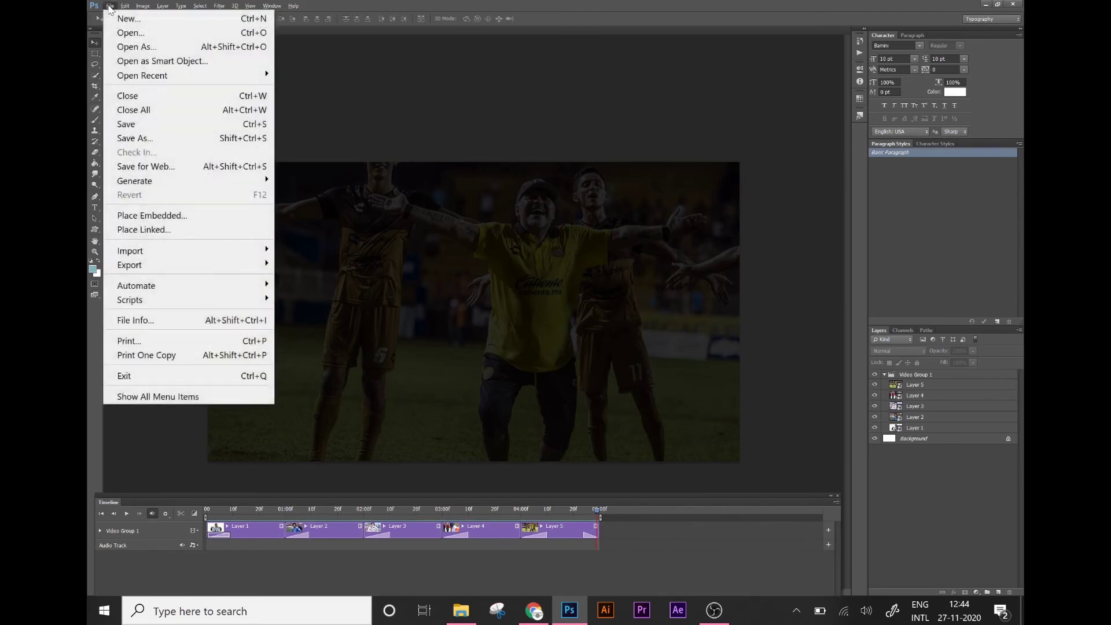
left_click(139, 127)
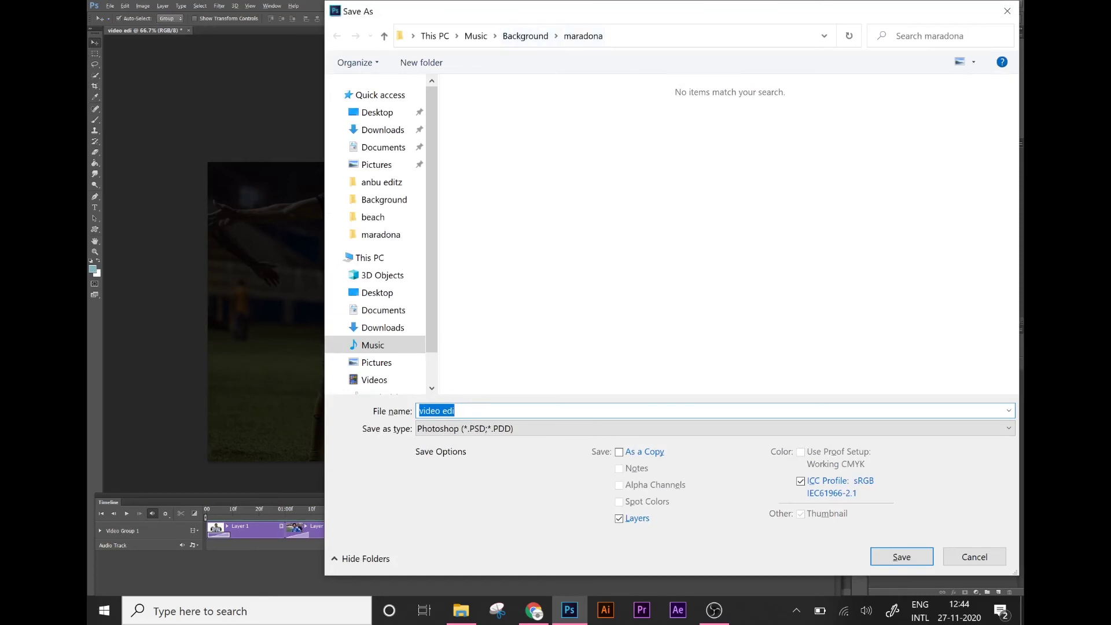
key("End")
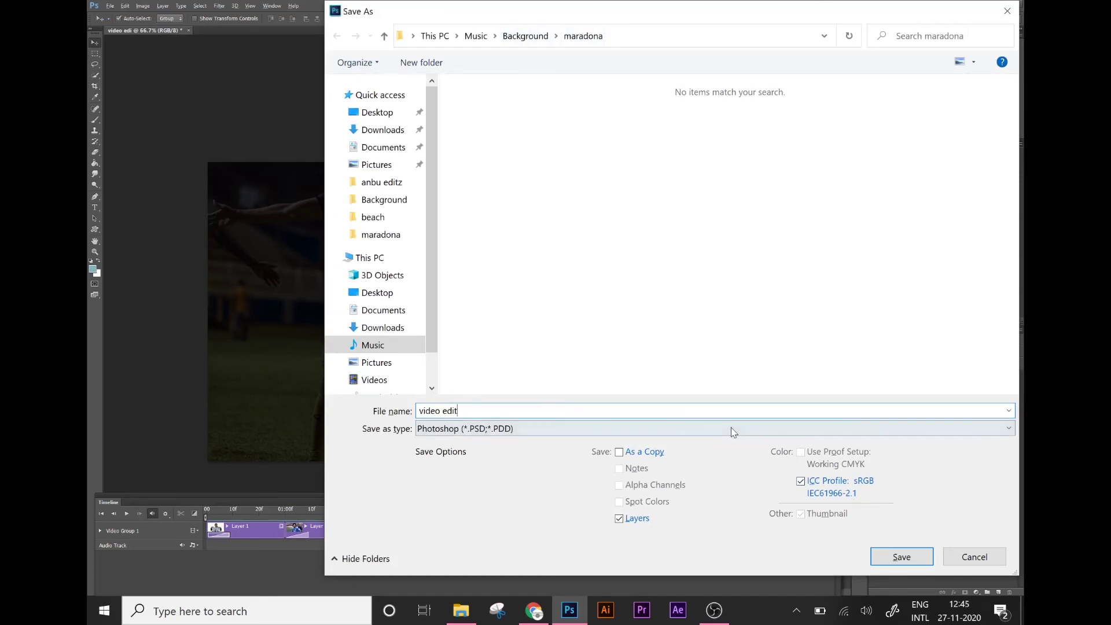
left_click(733, 433)
left_click(544, 152)
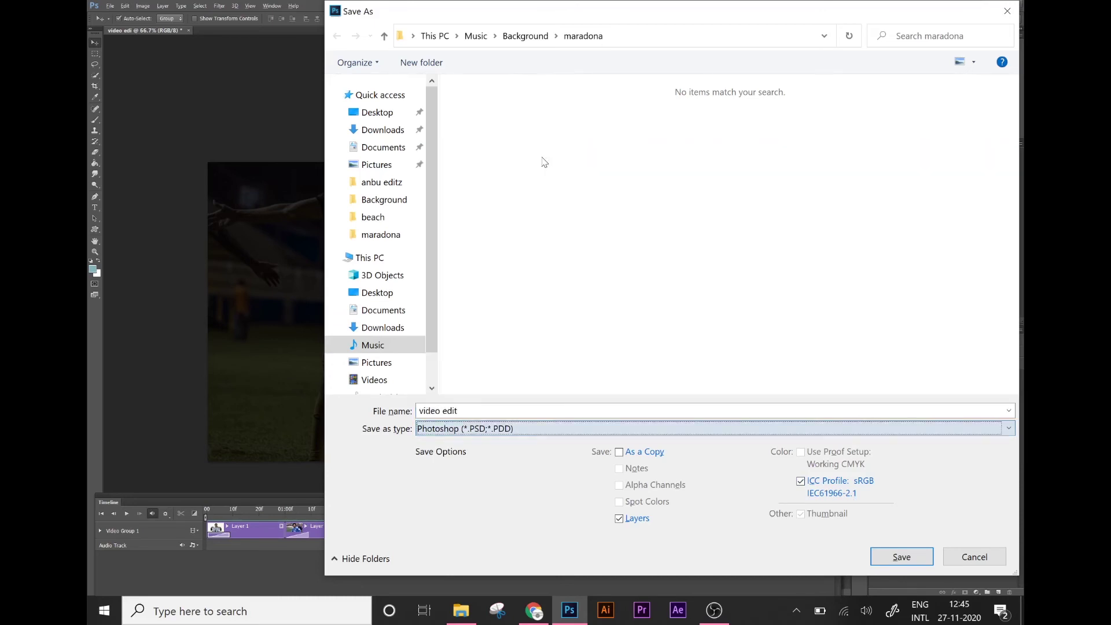
Step: Confirm saving video edit.psd, then open Render Video (H.264, 1920×1080, 29.97 fps)
left_click(907, 559)
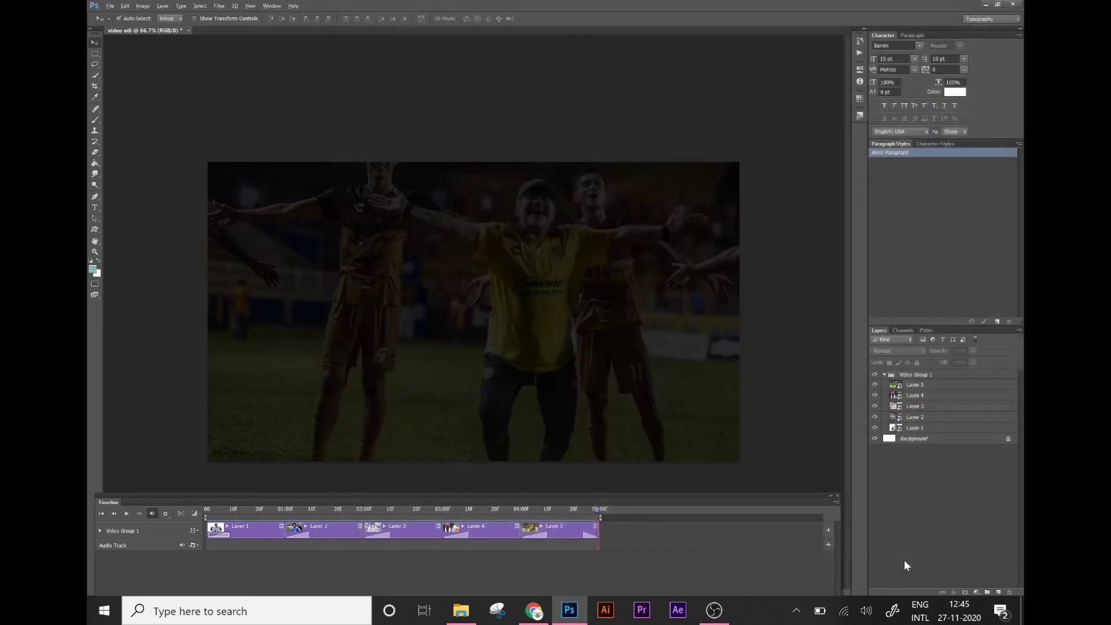
left_click(667, 194)
left_click_drag(268, 511, 247, 511)
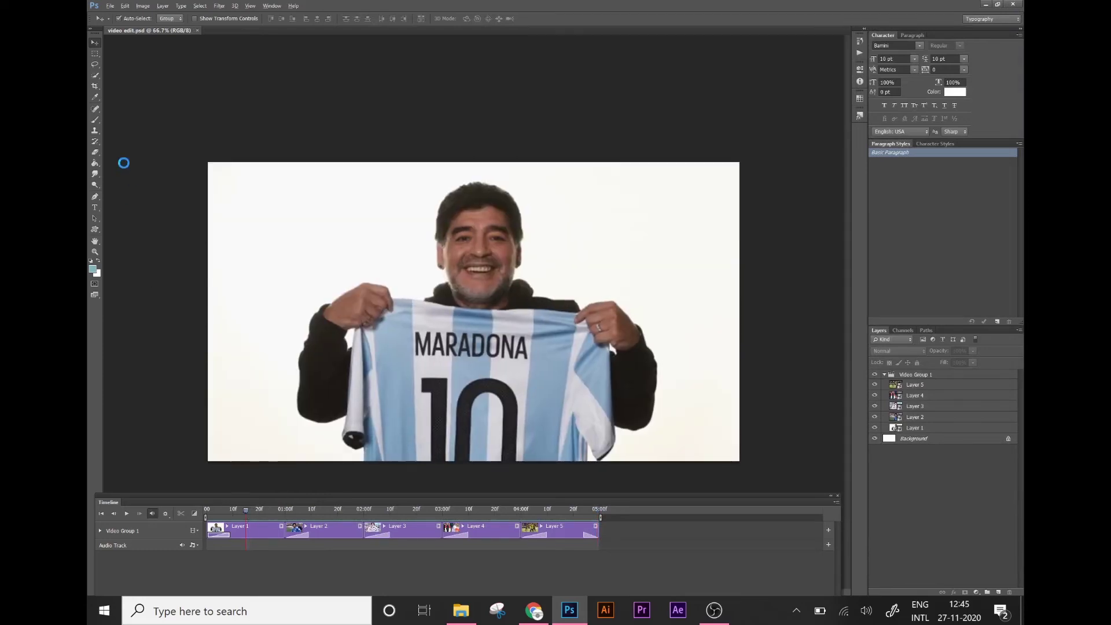
left_click(110, 6)
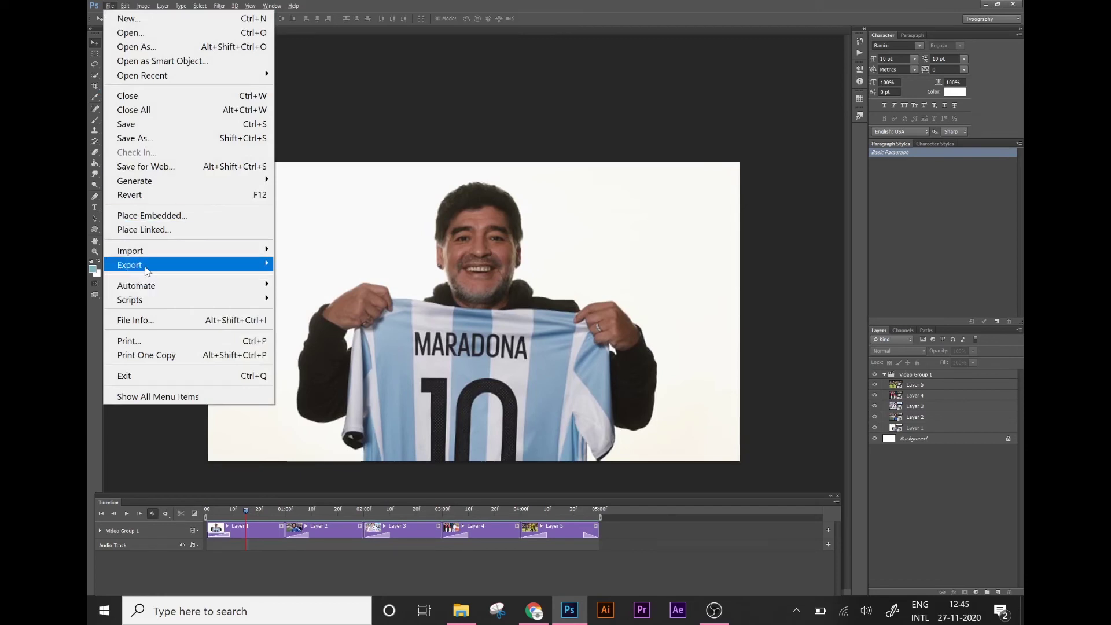
mouse_move(130, 265)
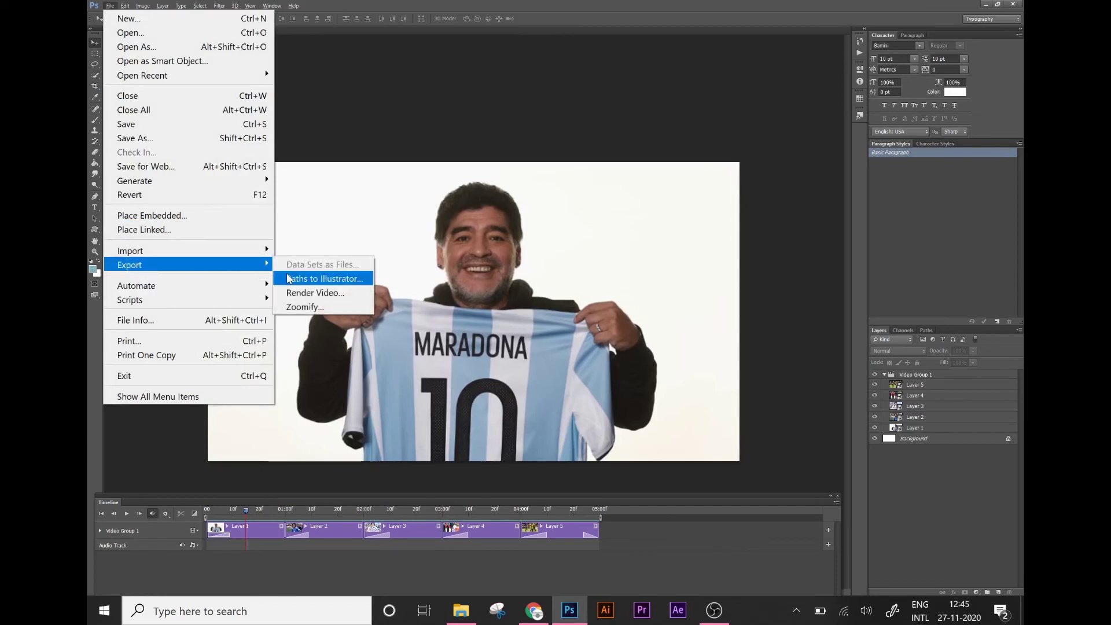
left_click(305, 294)
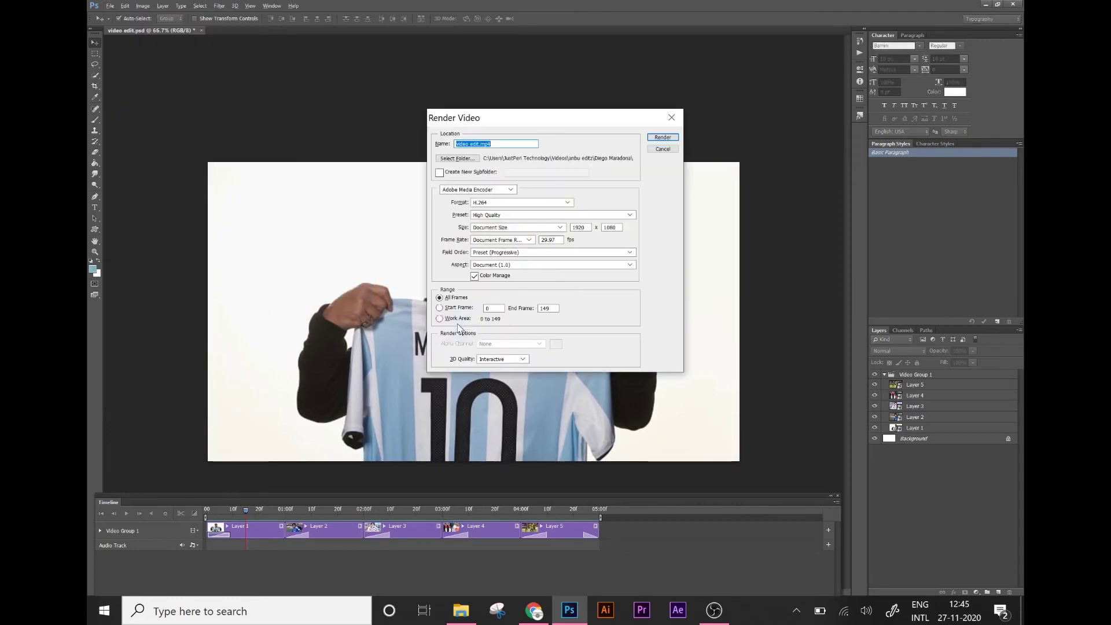
Step: Set the Render Video output folder to Desktop, keeping the file name video edit.mp4
left_click(474, 144)
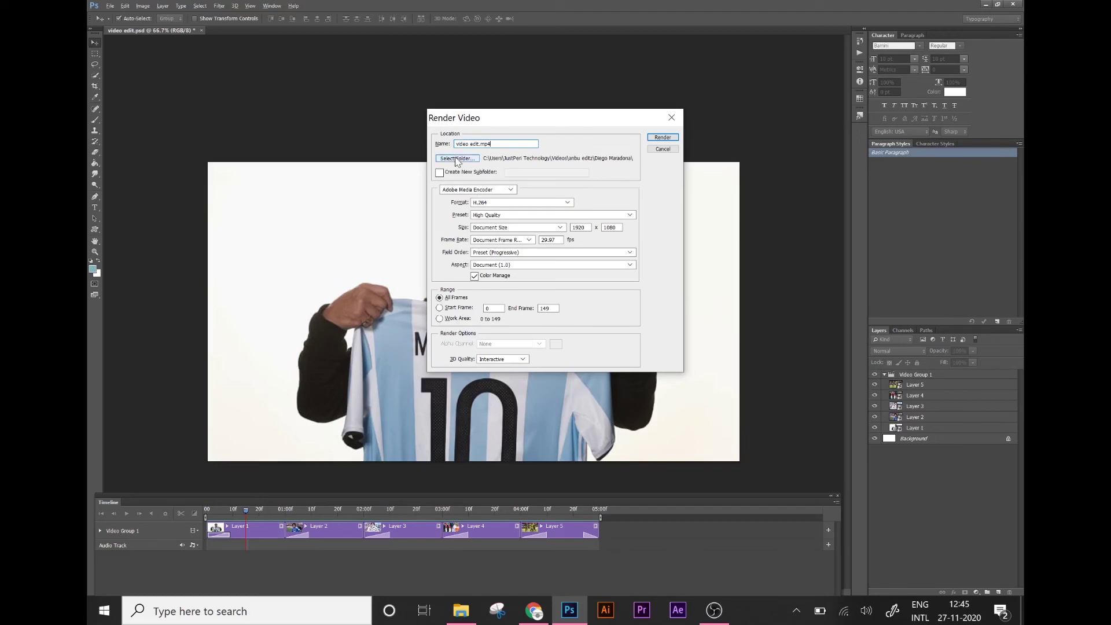
left_click(456, 158)
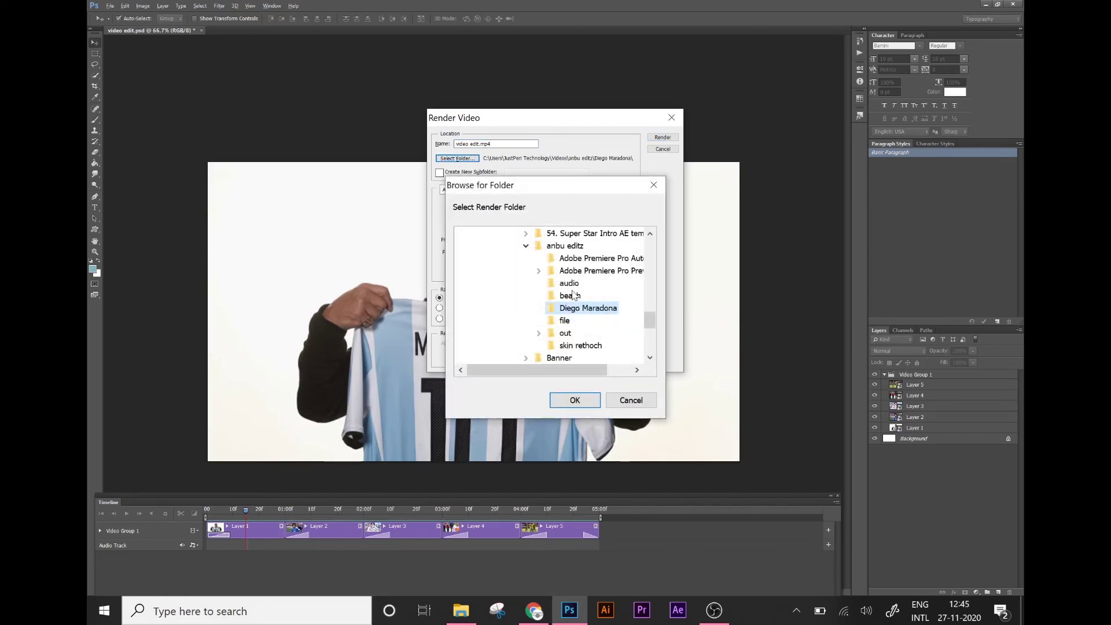
scroll(574, 296, "up", 1)
scroll(574, 295, "up", 3)
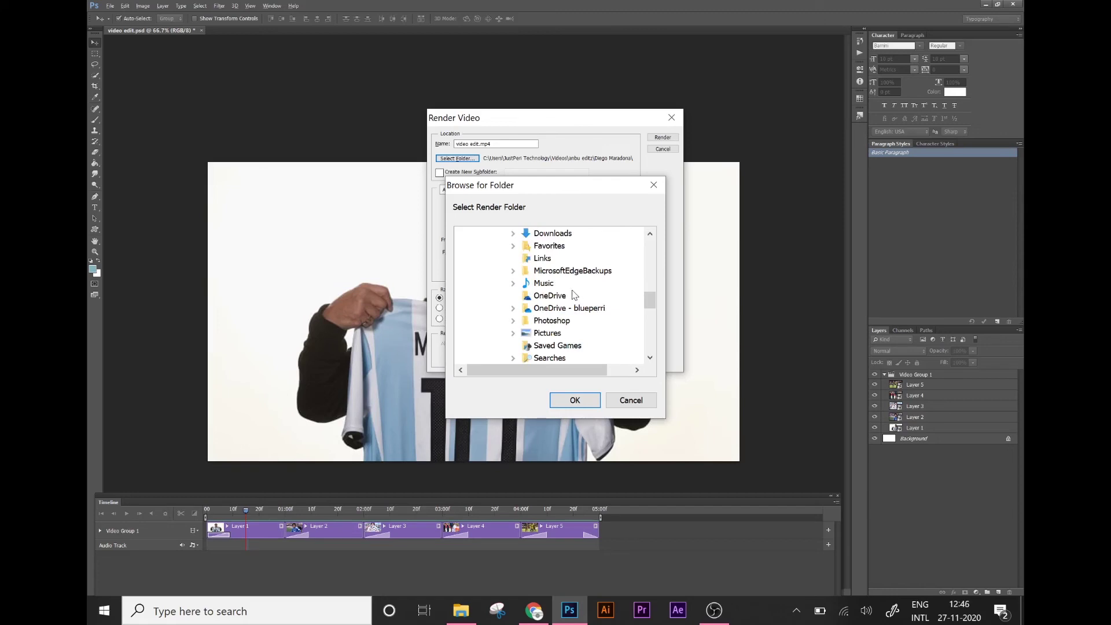
scroll(573, 296, "up", 2)
scroll(572, 294, "up", 1)
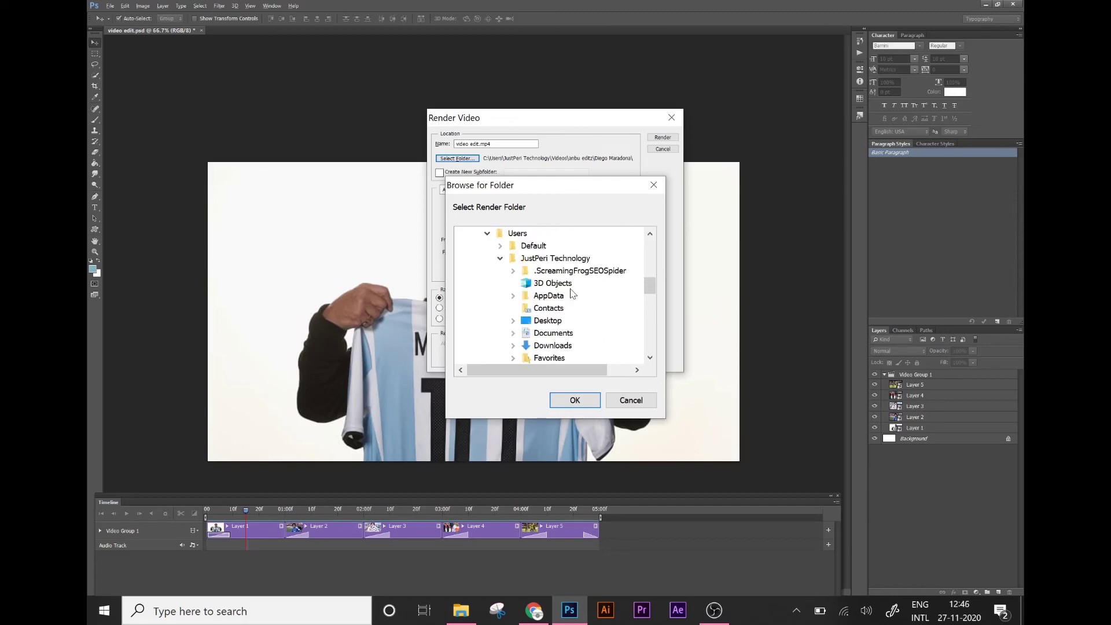
scroll(572, 294, "down", 1)
left_click(547, 283)
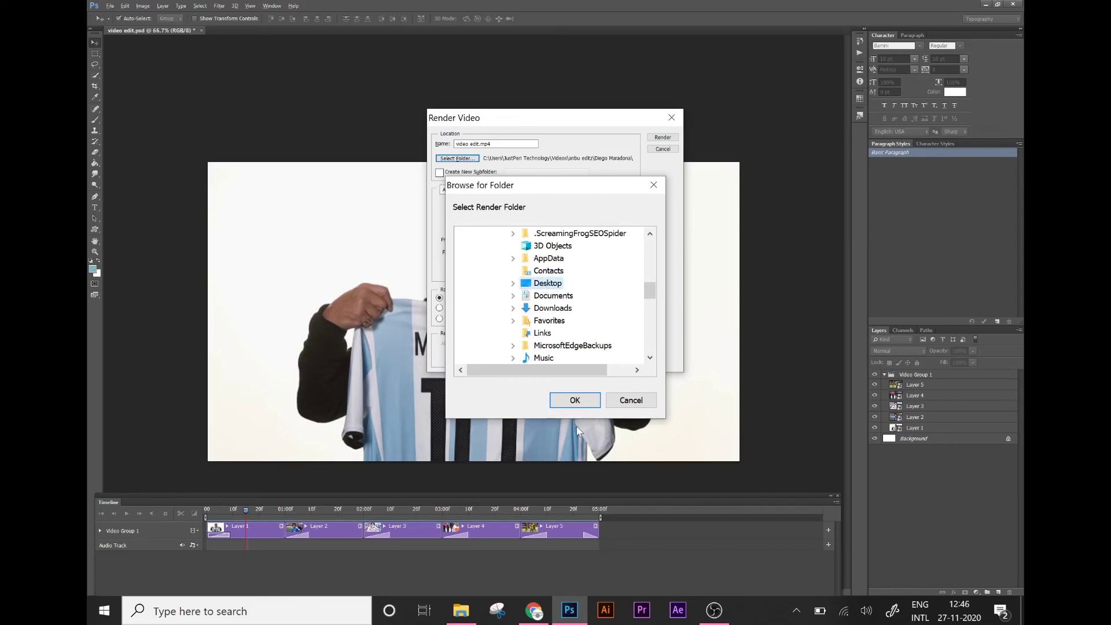
left_click(573, 403)
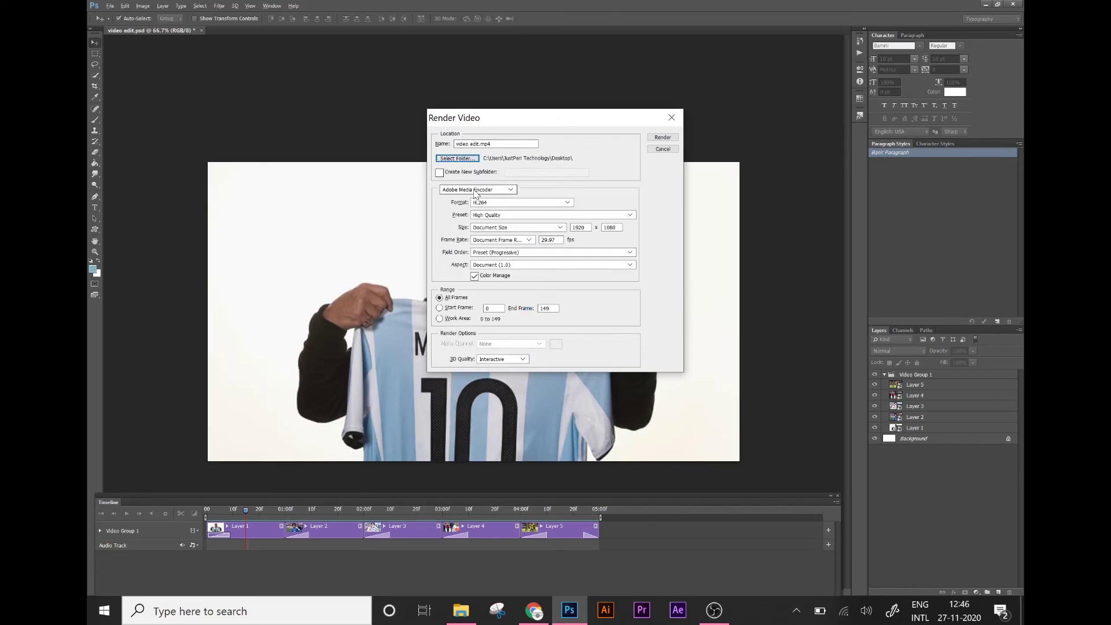
left_click(505, 191)
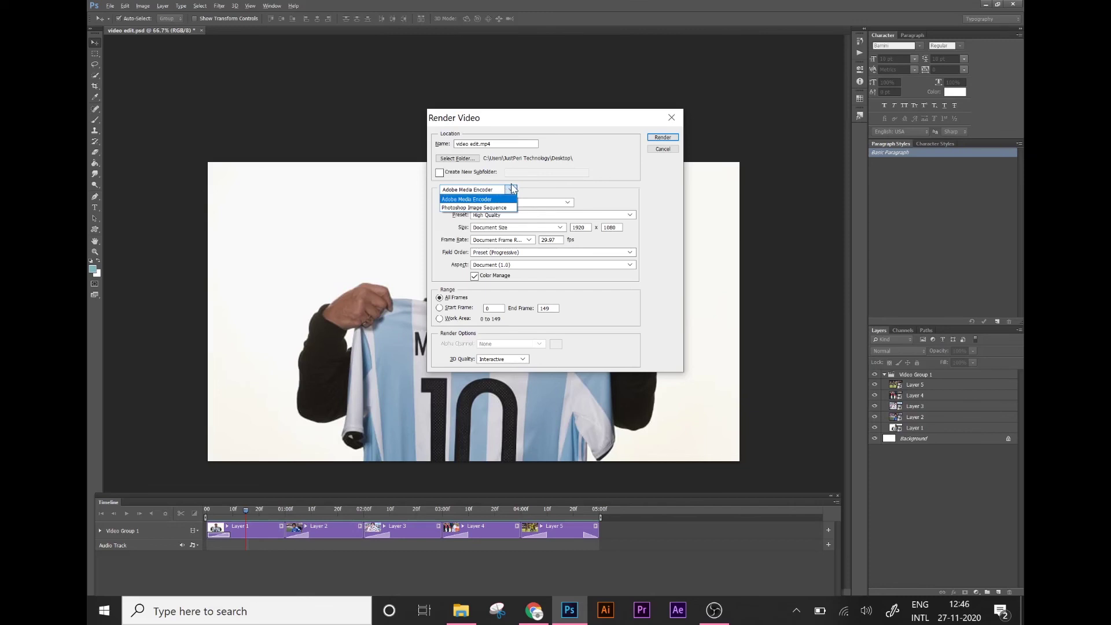
left_click(513, 188)
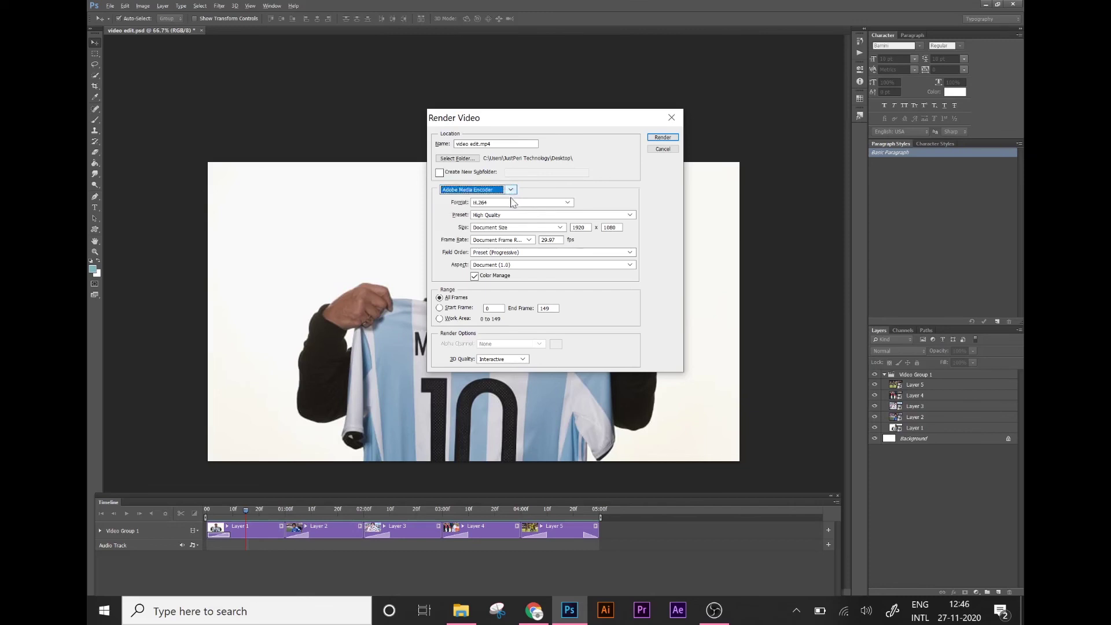
left_click(512, 204)
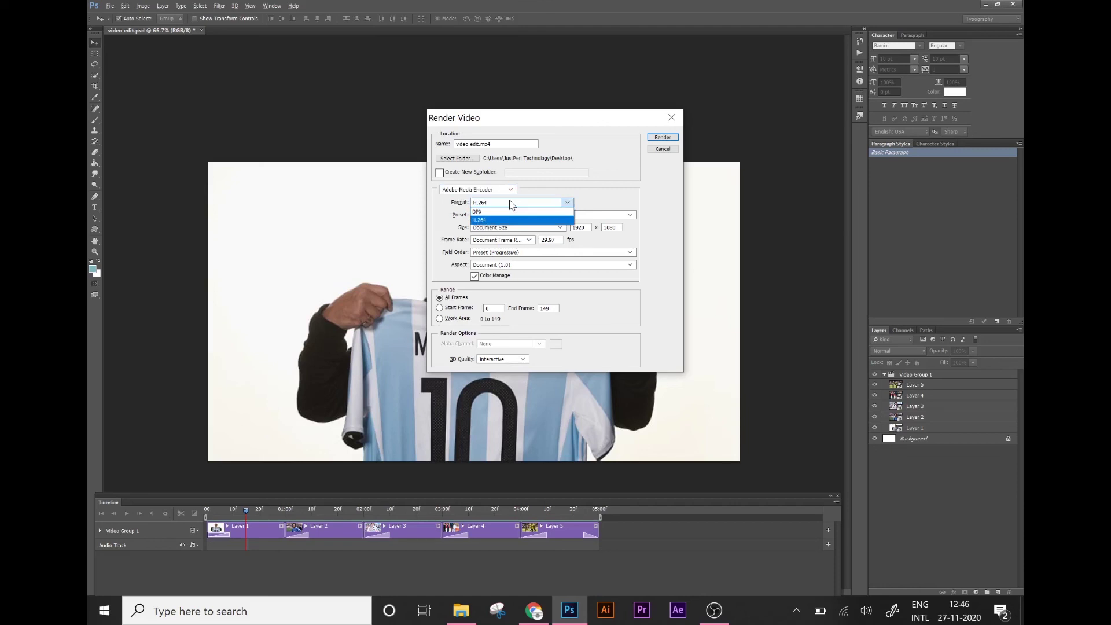
left_click(511, 204)
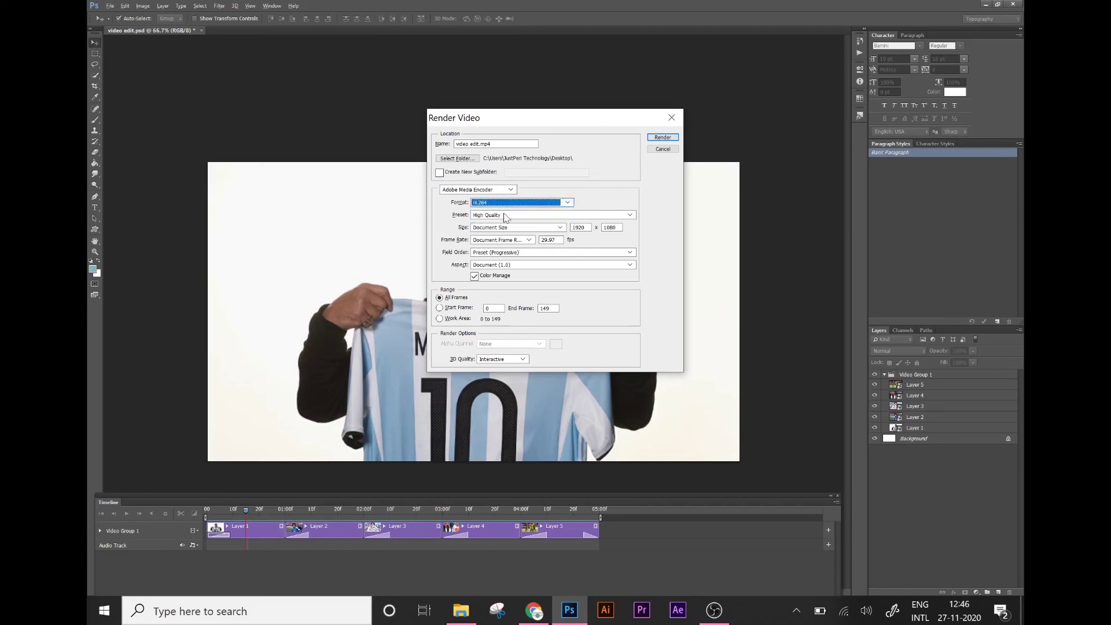
left_click(506, 216)
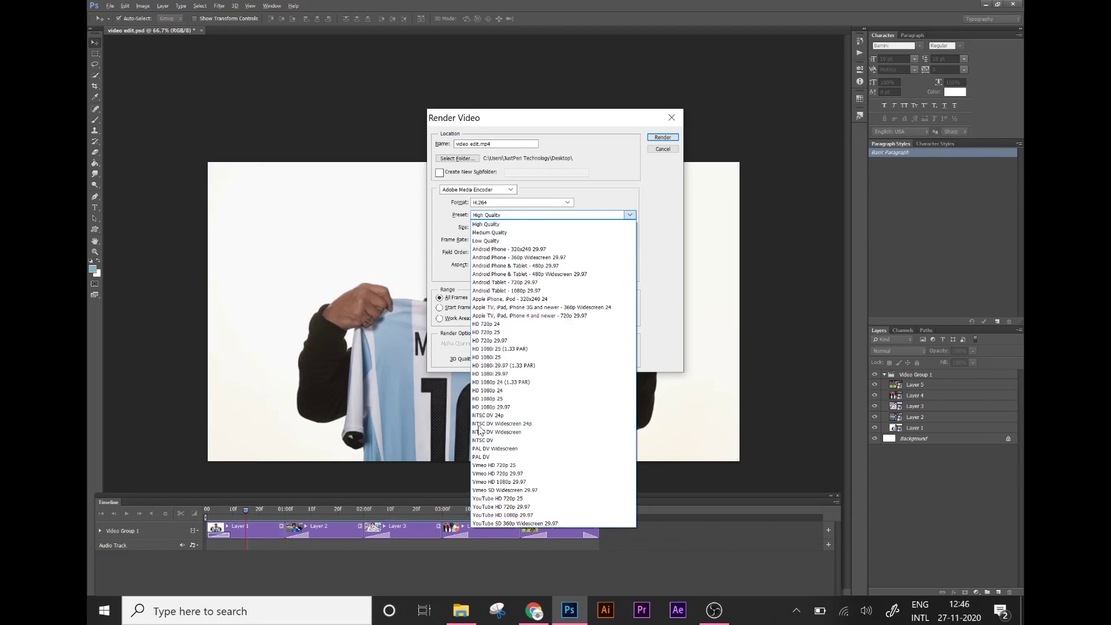
left_click(630, 216)
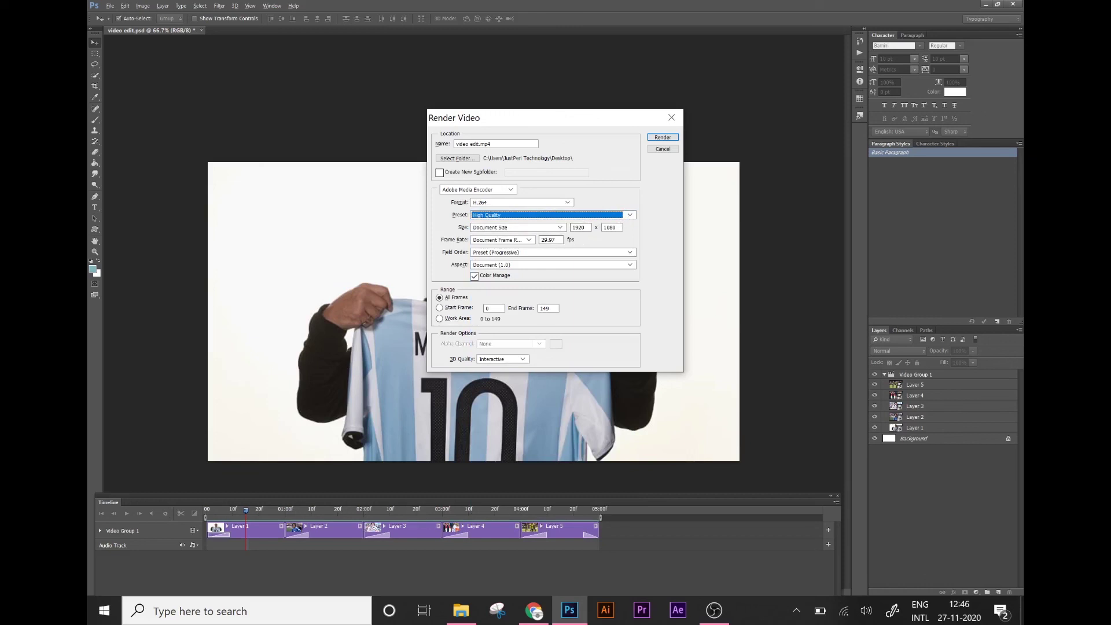
double_click(549, 240)
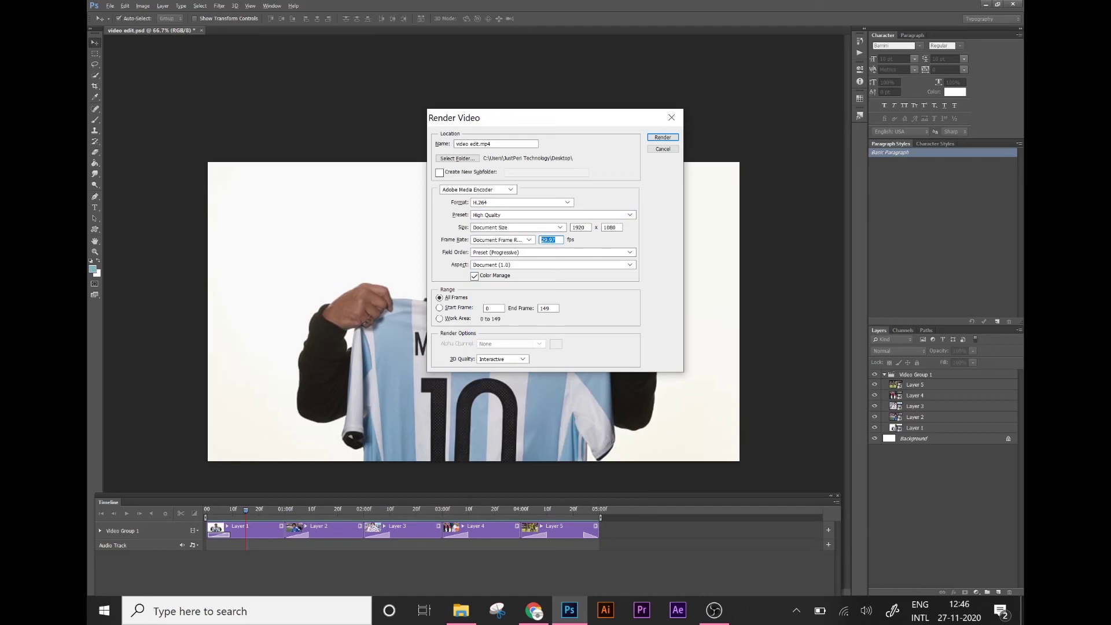
left_click(551, 240)
left_click_drag(554, 240, 544, 239)
Step: Render the video, then play the resulting 'video edit' file from the Desktop in VLC
left_click(661, 139)
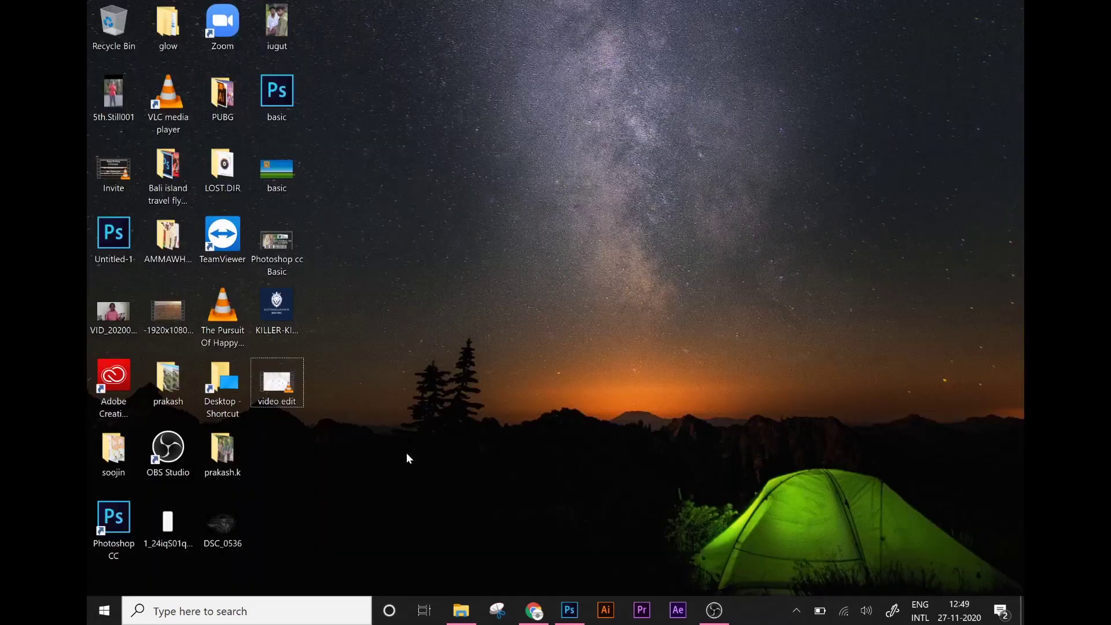
double_click(294, 390)
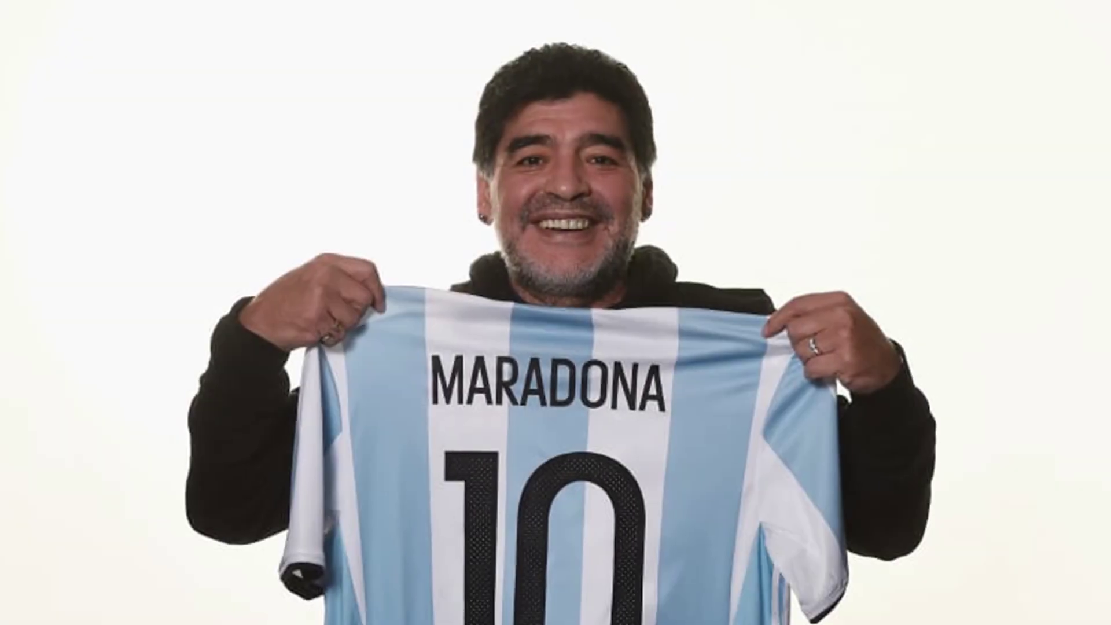